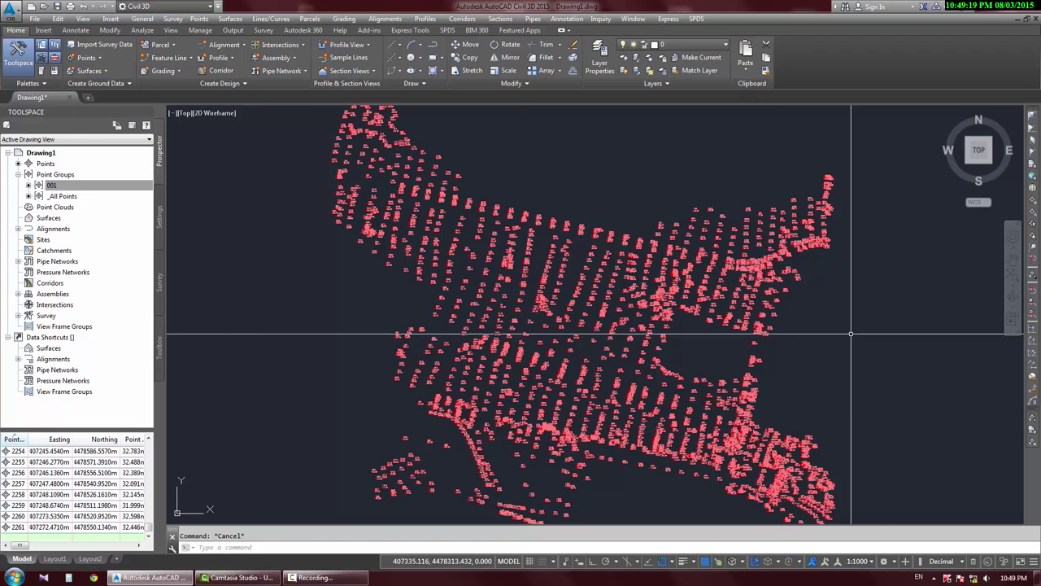
Examine the survey point labels in the drawing and the coordinates listed for point group 001, such as those of point 474.
scroll(504, 324, "up", 5)
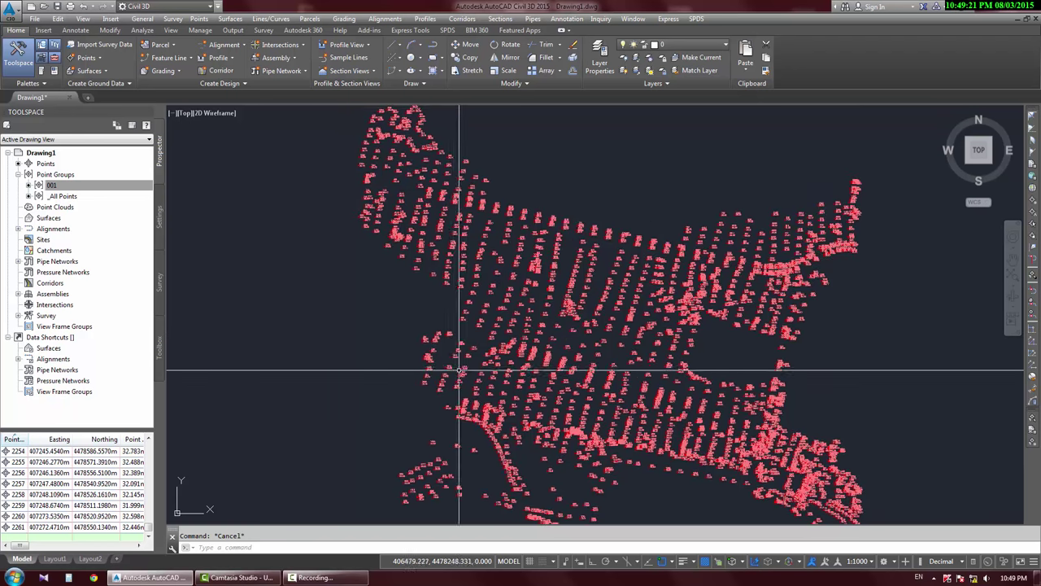
scroll(520, 329, "up", 3)
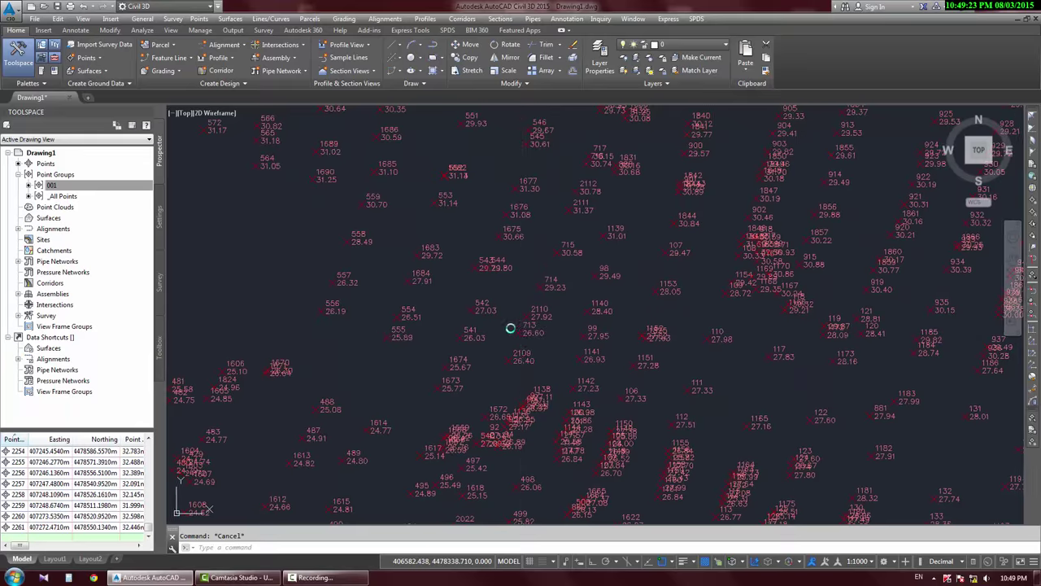
left_click(565, 294)
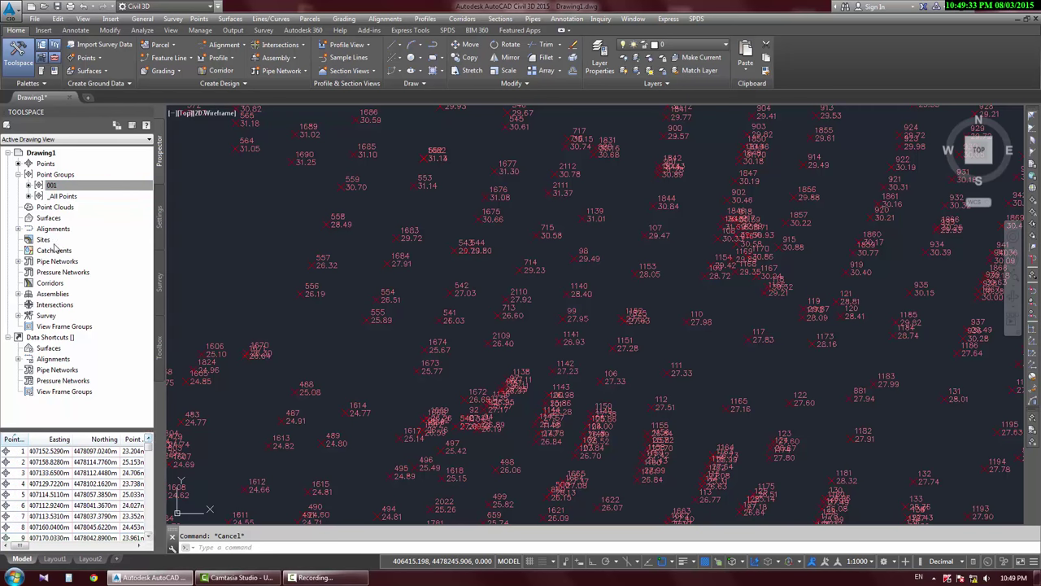
left_click(63, 196)
left_click(52, 186)
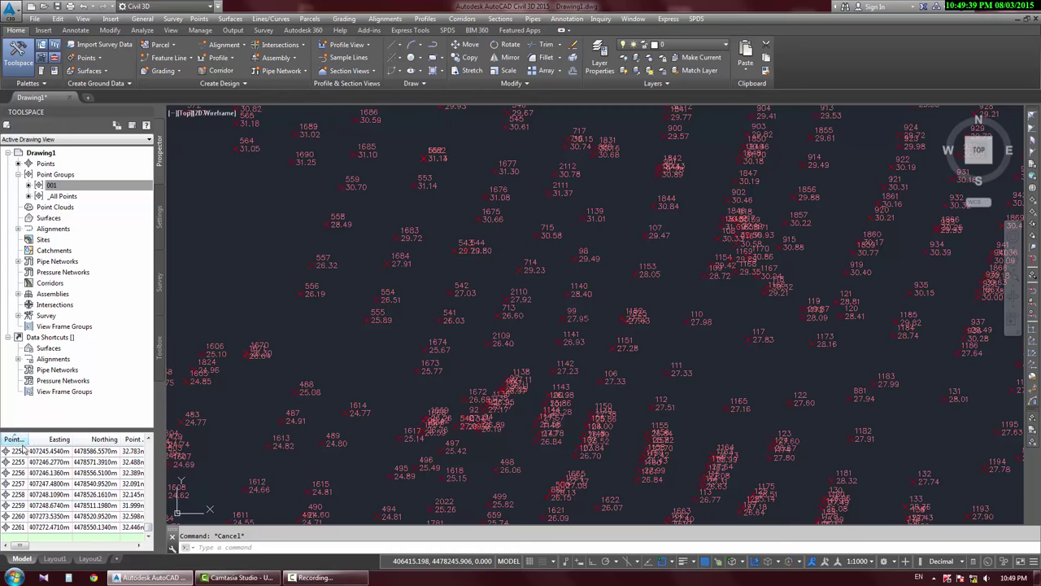
left_click_drag(147, 530, 148, 521)
scroll(81, 512, "up", 8)
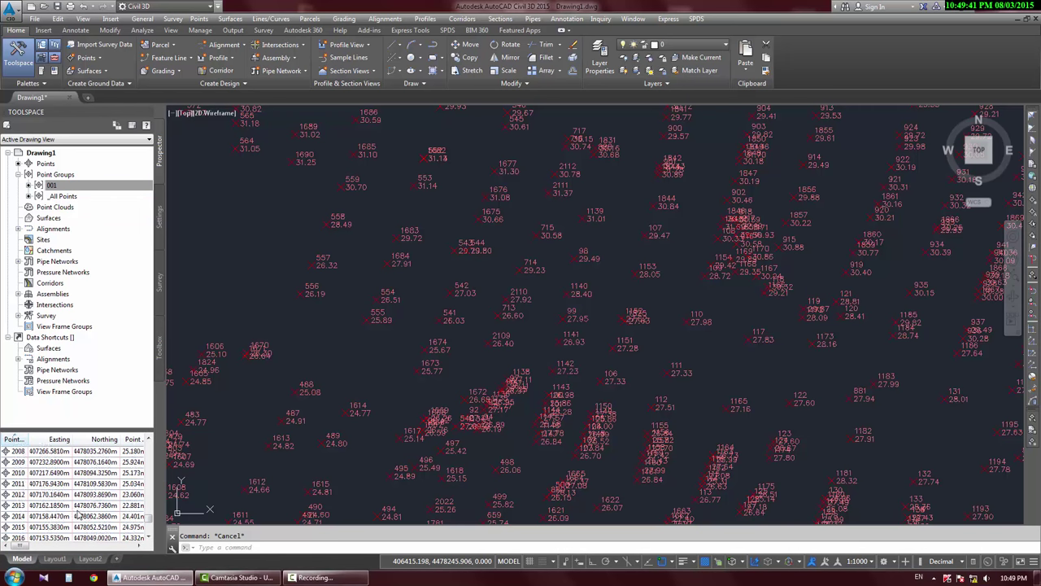
left_click_drag(147, 482, 34, 462)
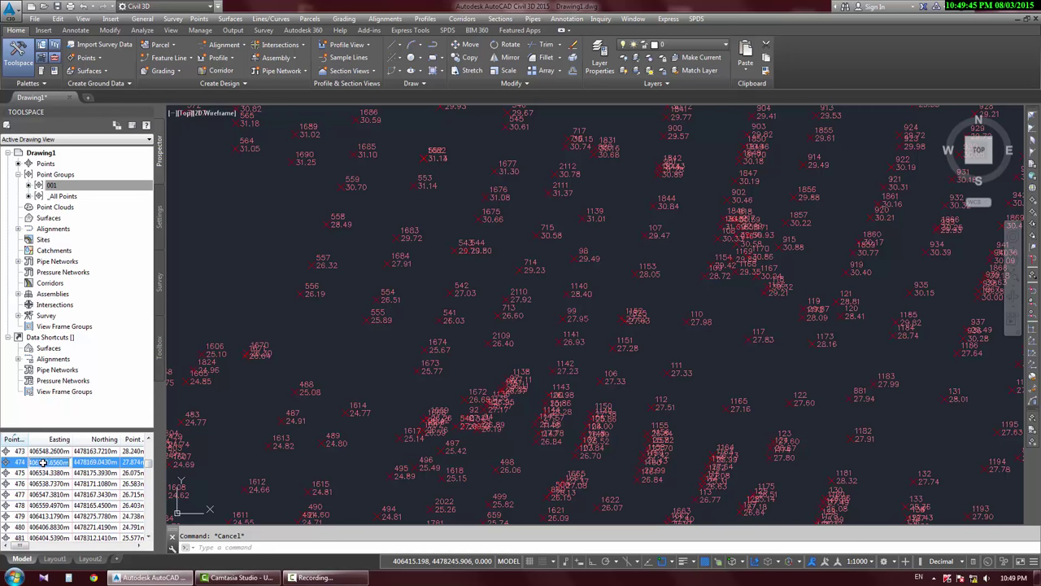
left_click(95, 462)
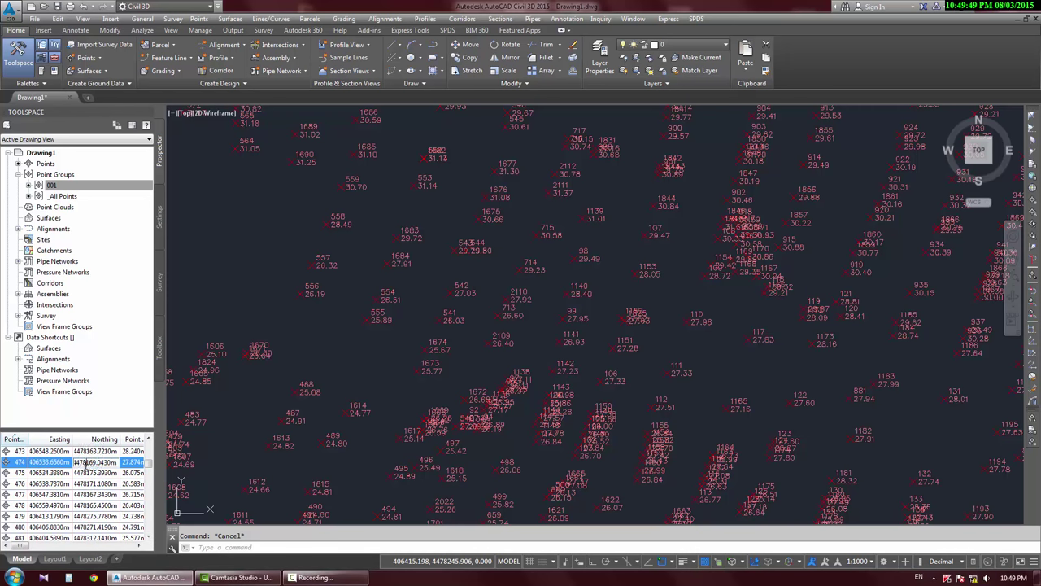
left_click(92, 472)
Set the easting of point 557 to 406485.2480 m in the point list of group 001.
scroll(417, 283, "up", 5)
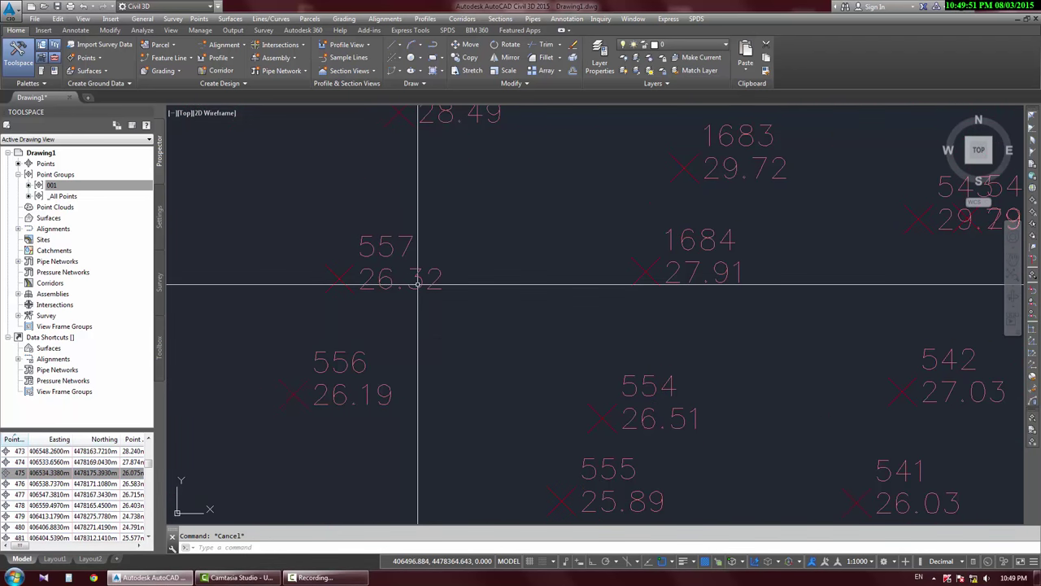
scroll(409, 305, "up", 4)
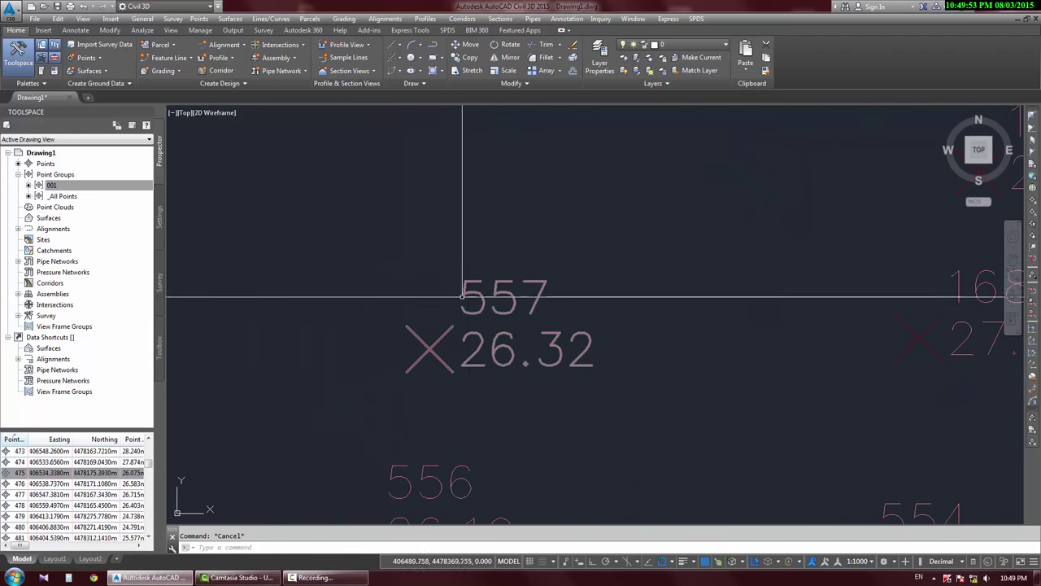
left_click(50, 491)
scroll(52, 493, "down", 20)
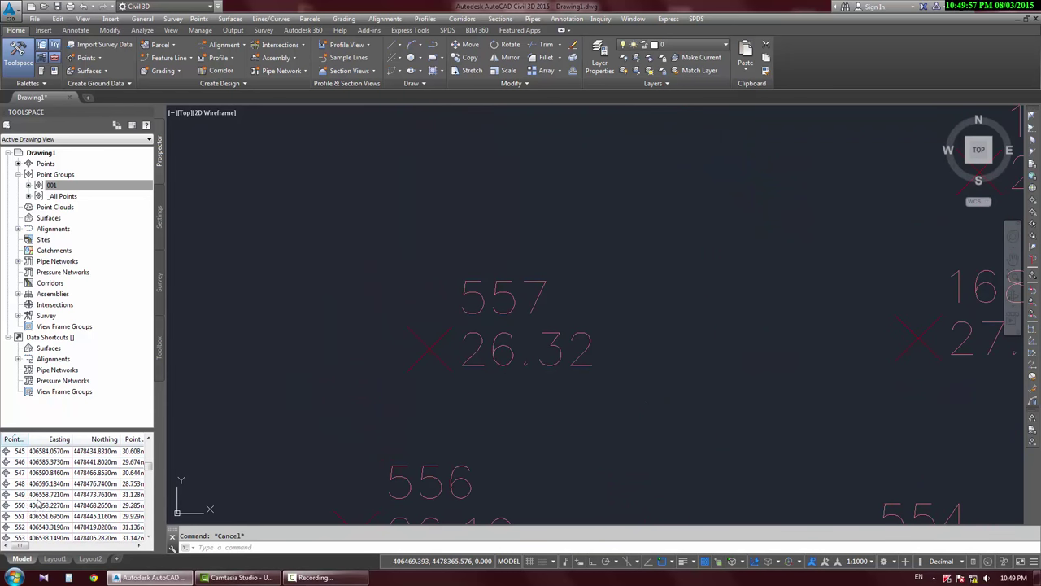
scroll(43, 528, "down", 1)
left_click(46, 536)
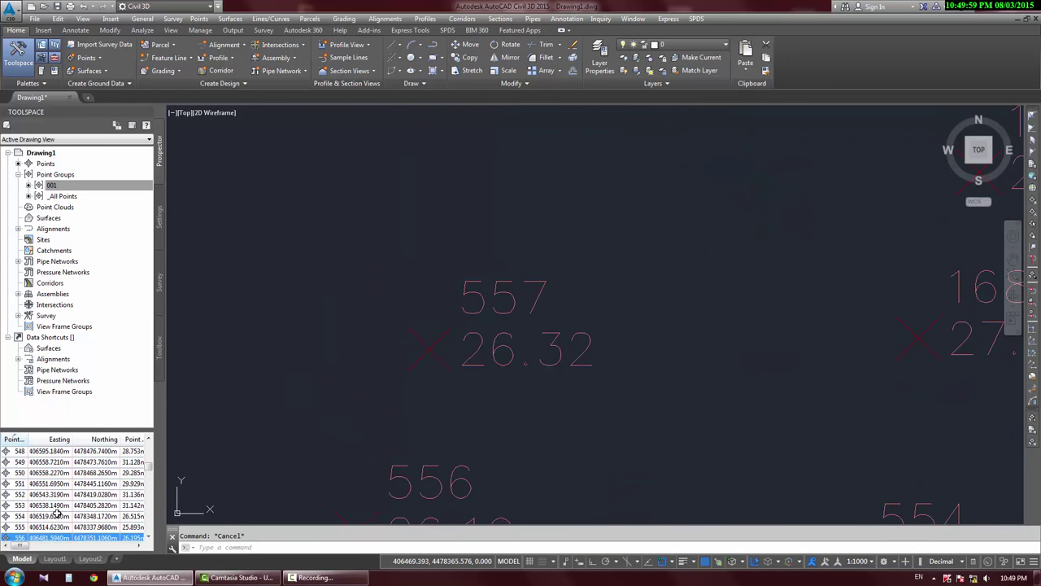
key("Down")
key("Down")
key("Up")
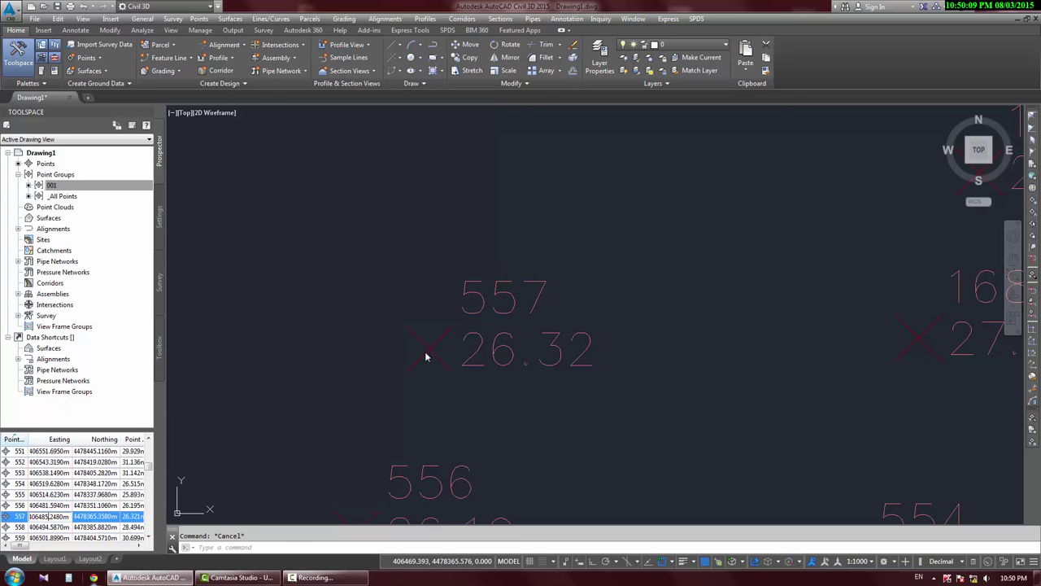
left_click(553, 392)
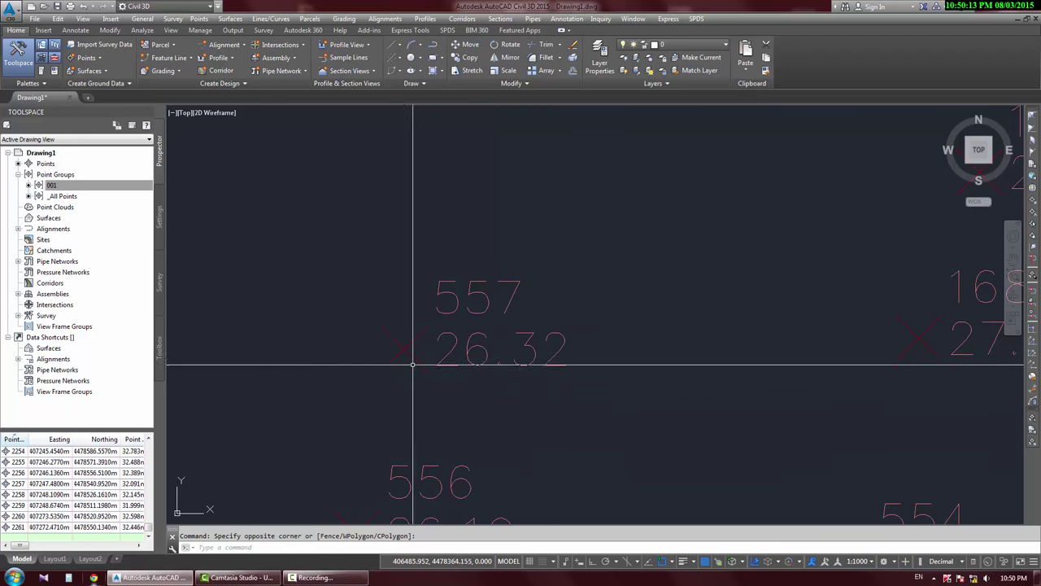
scroll(521, 331, "down", 5)
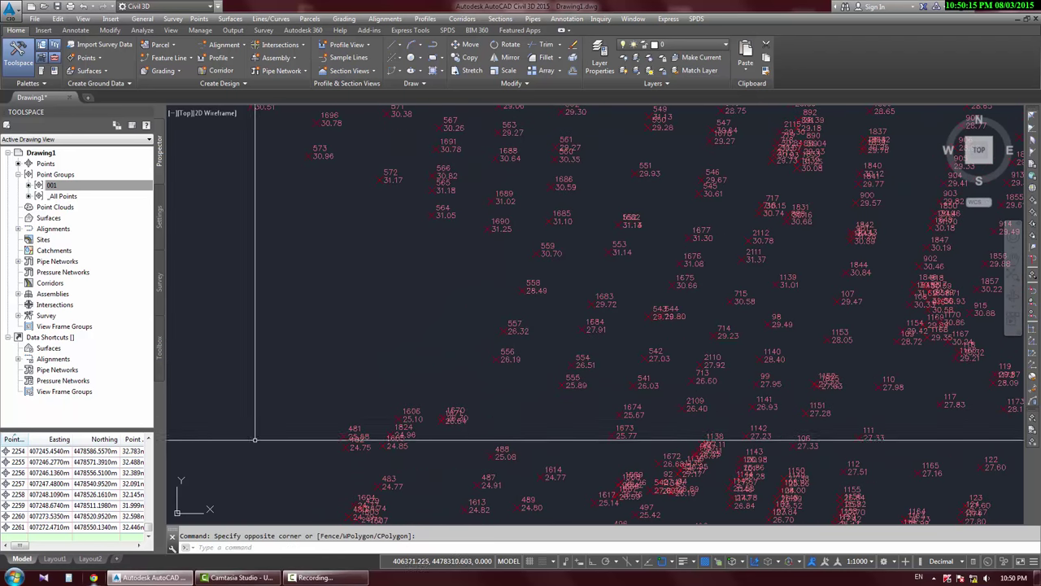
scroll(535, 372, "down", 2)
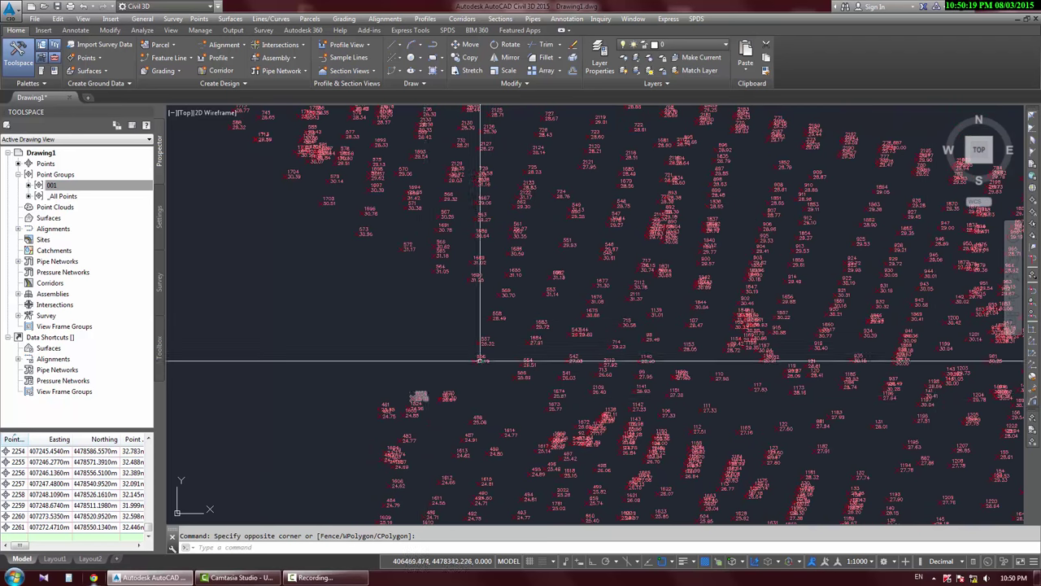
middle_click_drag(533, 334, 518, 372)
left_click(50, 482)
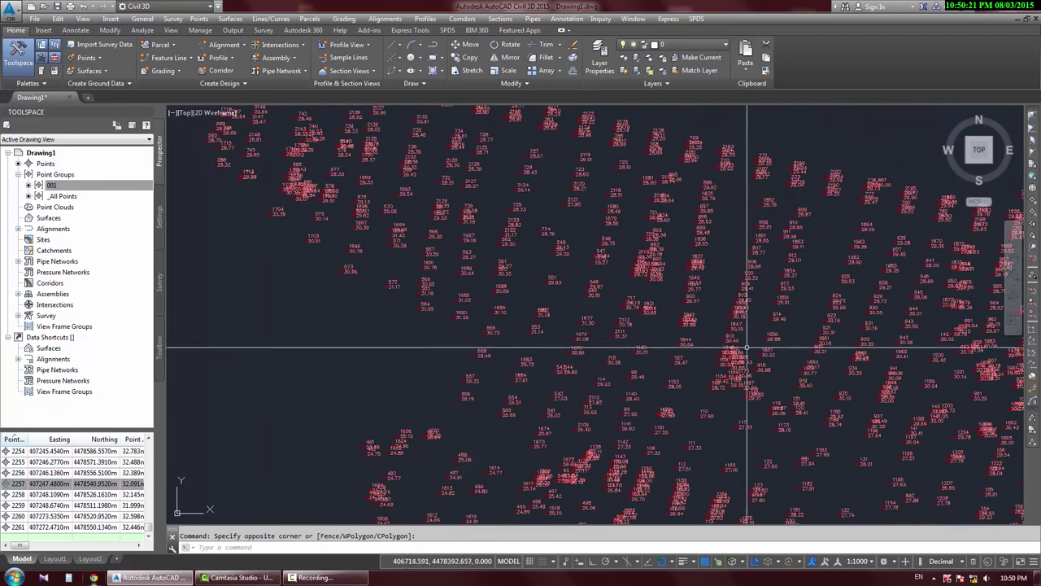
scroll(720, 350, "down", 2)
key("Escape")
scroll(700, 348, "down", 3)
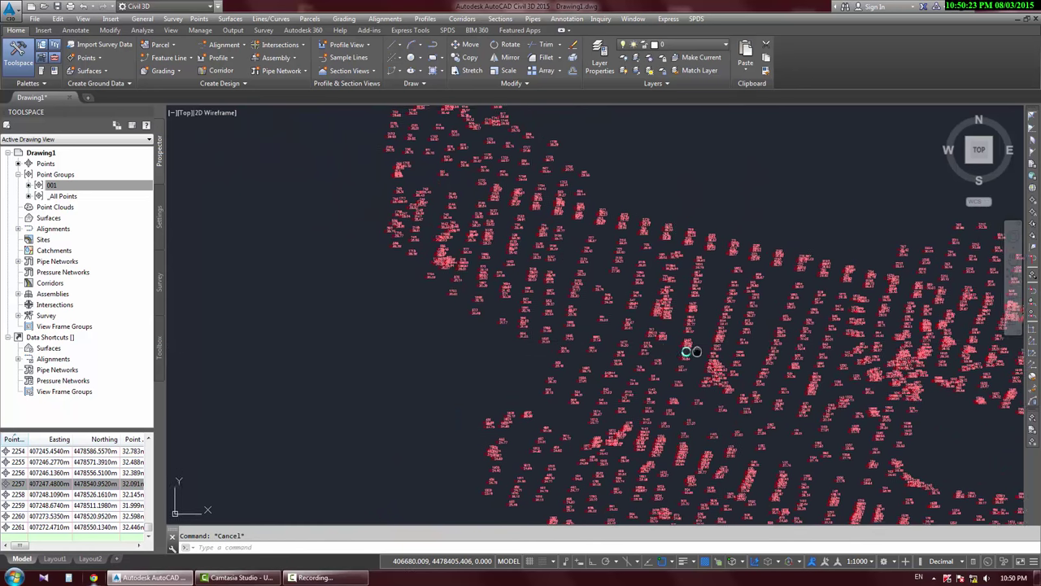
middle_click_drag(630, 341, 527, 290)
scroll(527, 291, "up", 4)
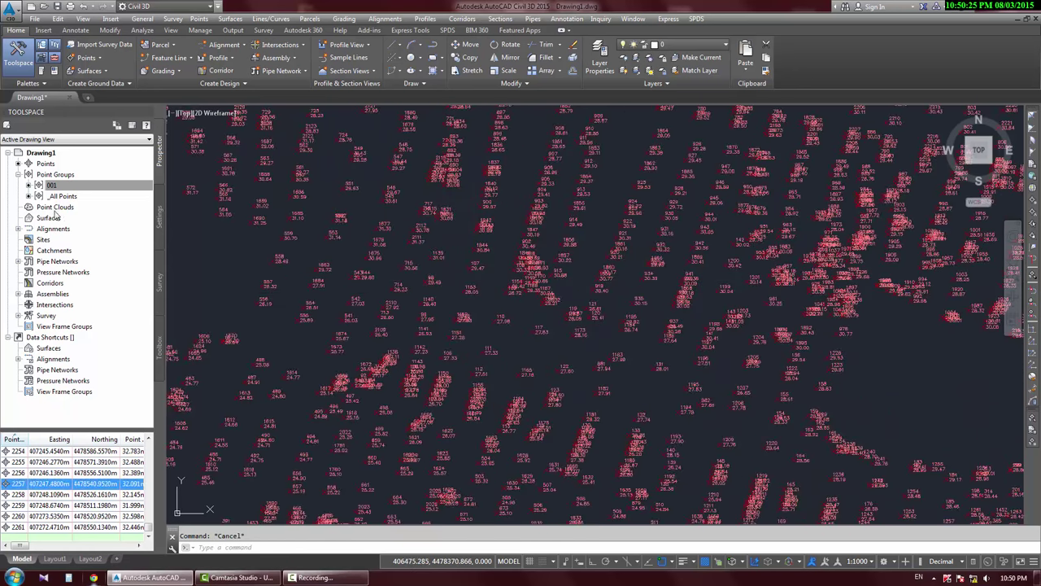
Move point 572 graphically southwest to about easting 406418.40 m and northing 4478434.91 m.
middle_click_drag(254, 260, 425, 353)
scroll(337, 293, "up", 5)
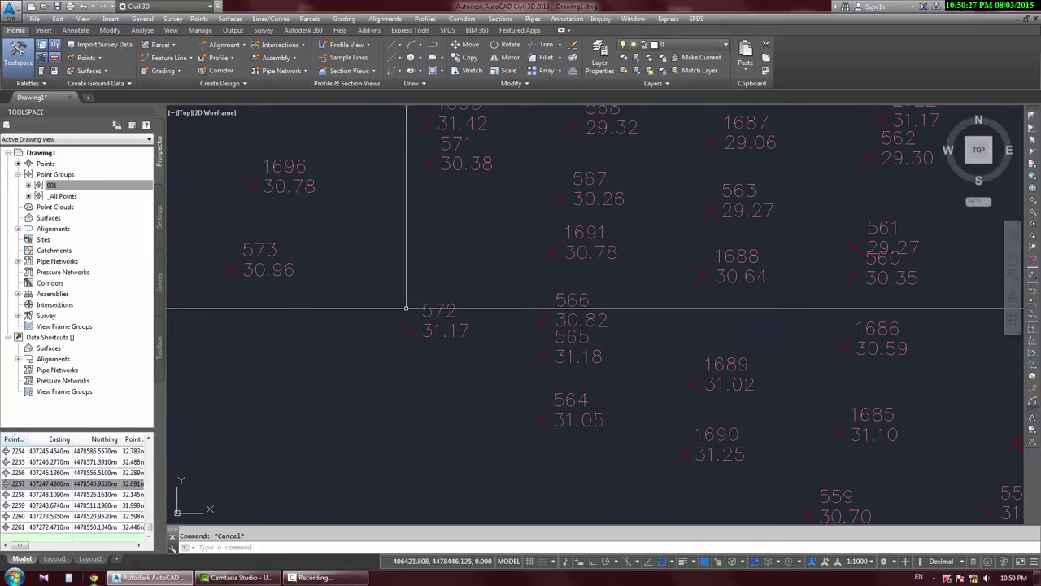
scroll(484, 358, "up", 4)
scroll(477, 361, "down", 2)
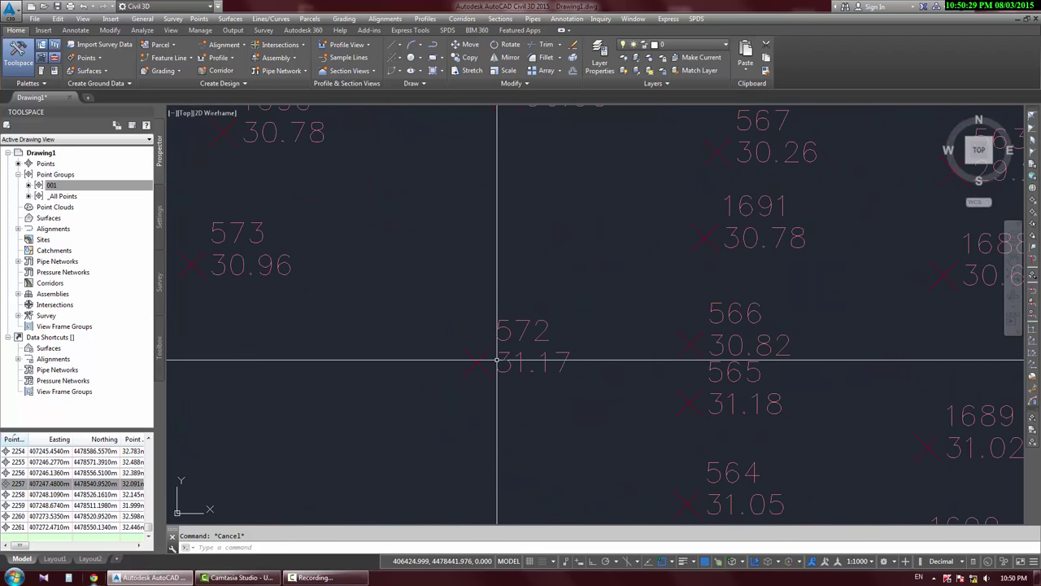
left_click(480, 359)
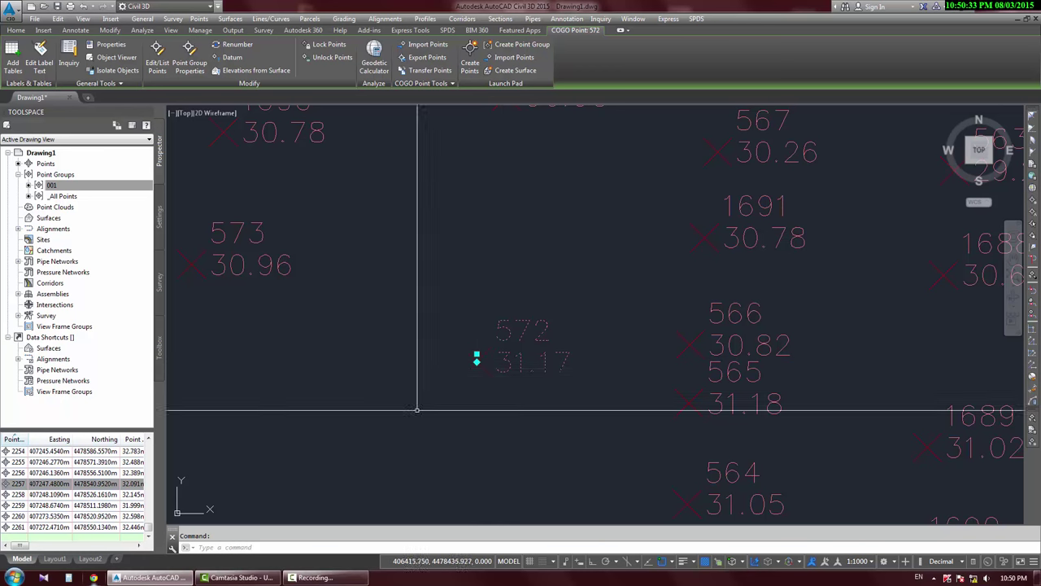
left_click(477, 359)
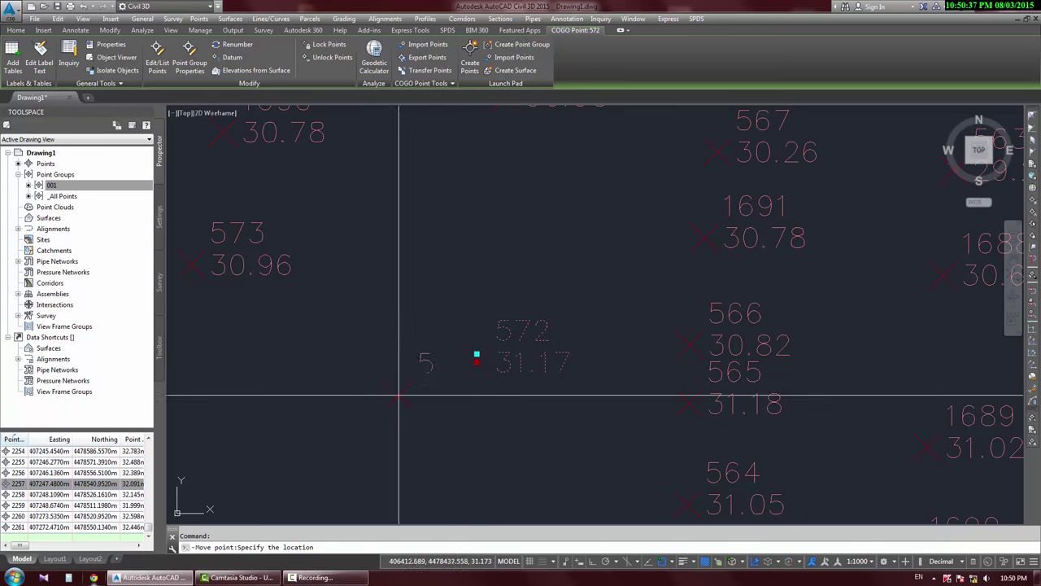
left_click(444, 417)
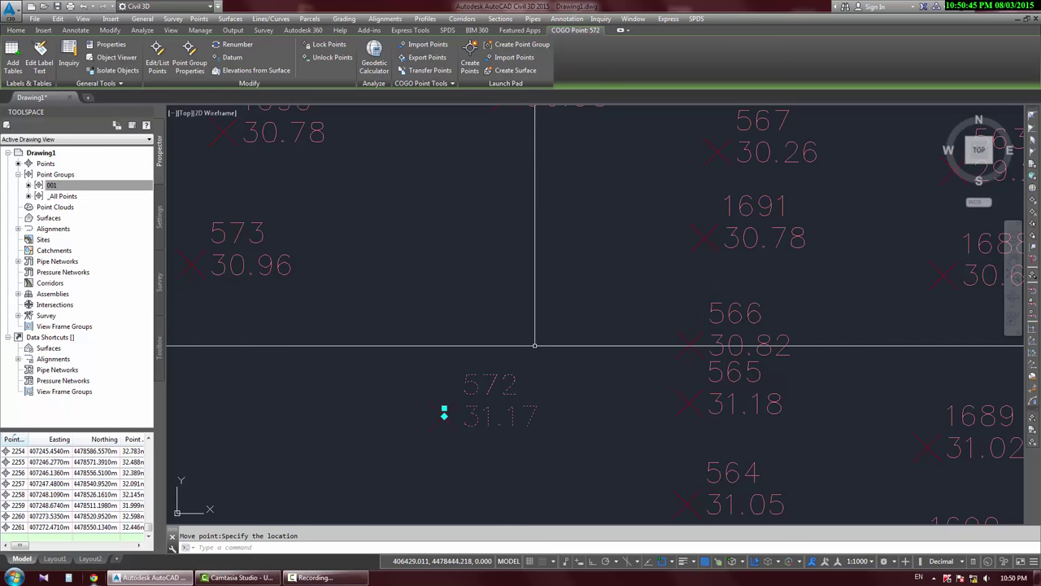
key("Escape")
Inspect the coordinates of point 572 in the Point Editor, widening the editor and its Northing column, and close it.
left_click(444, 415)
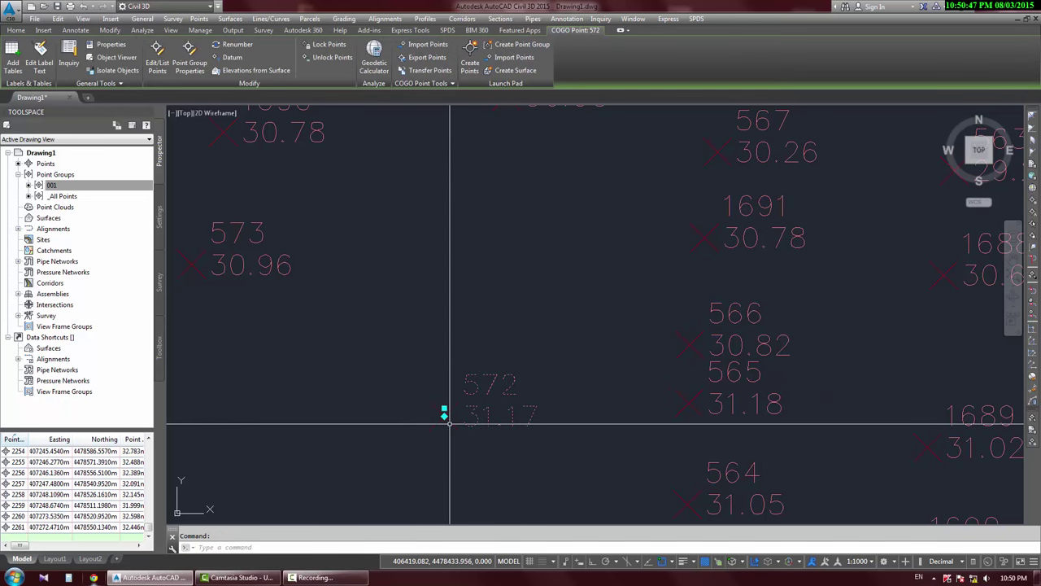
right_click(444, 414)
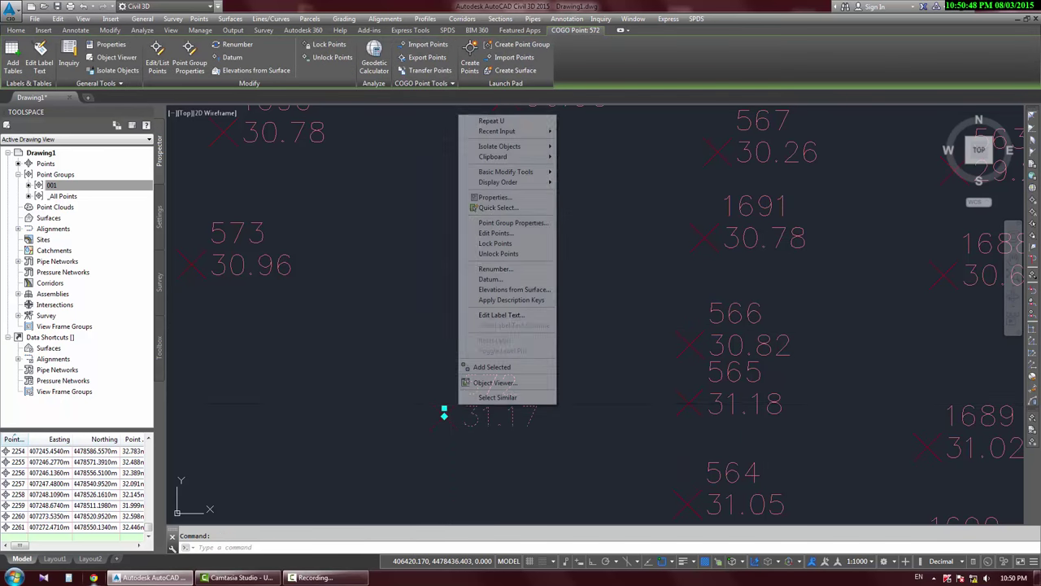
left_click(509, 234)
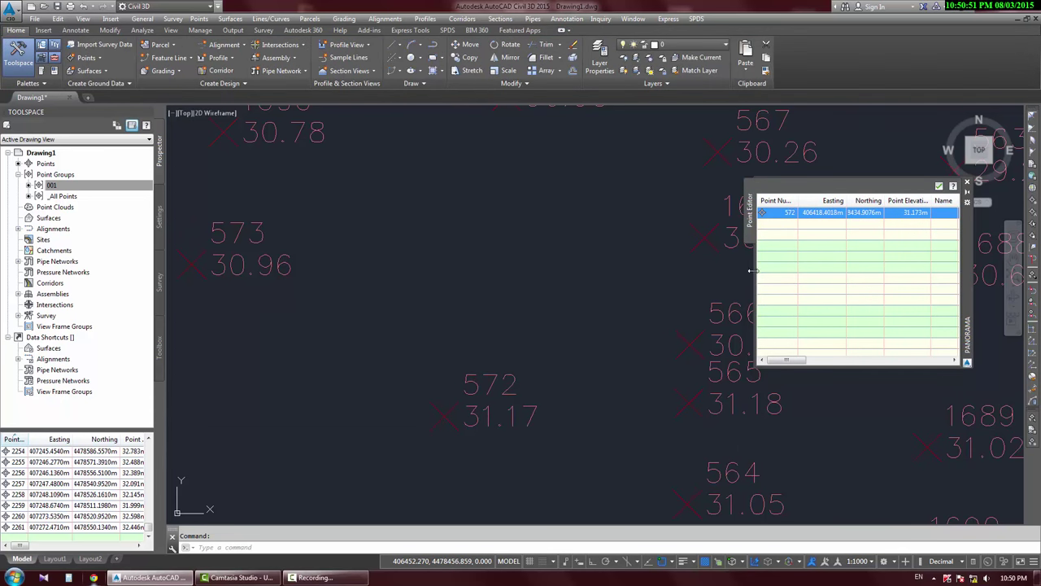
left_click_drag(752, 270, 603, 271)
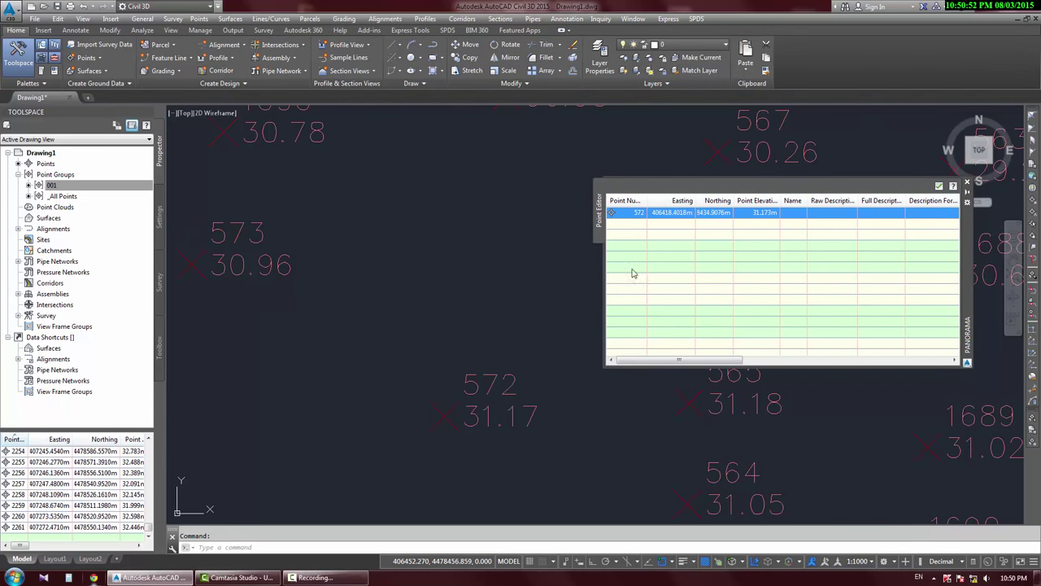
left_click(659, 222)
left_click(702, 217)
left_click_drag(750, 201, 752, 202)
left_click(967, 185)
Review points 564, 565, 566 and 572 together in the Point Editor, close it and return to the start of group 001's point list.
scroll(719, 163, "down", 3)
scroll(724, 244, "up", 2)
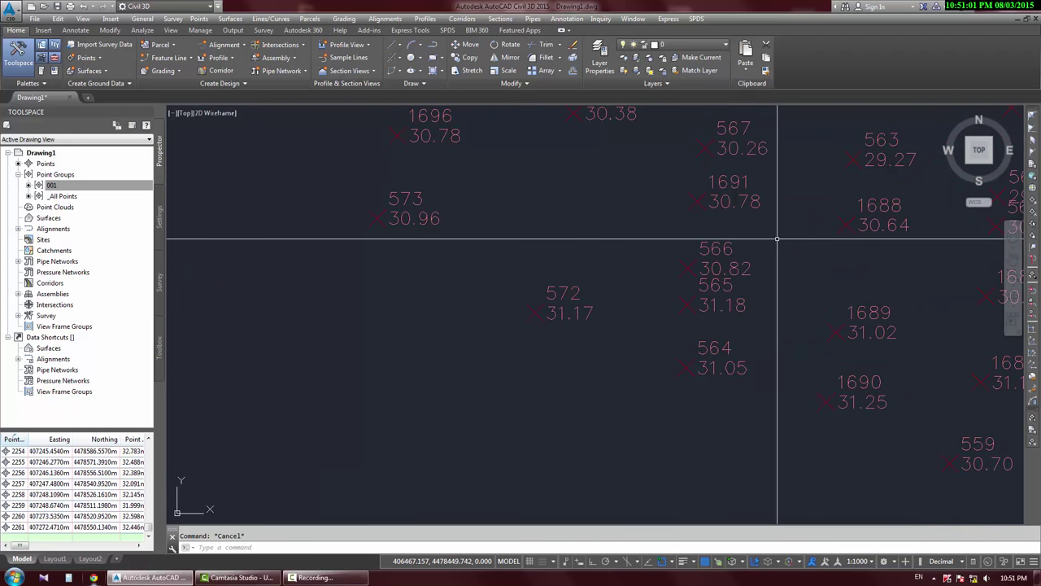
left_click(776, 240)
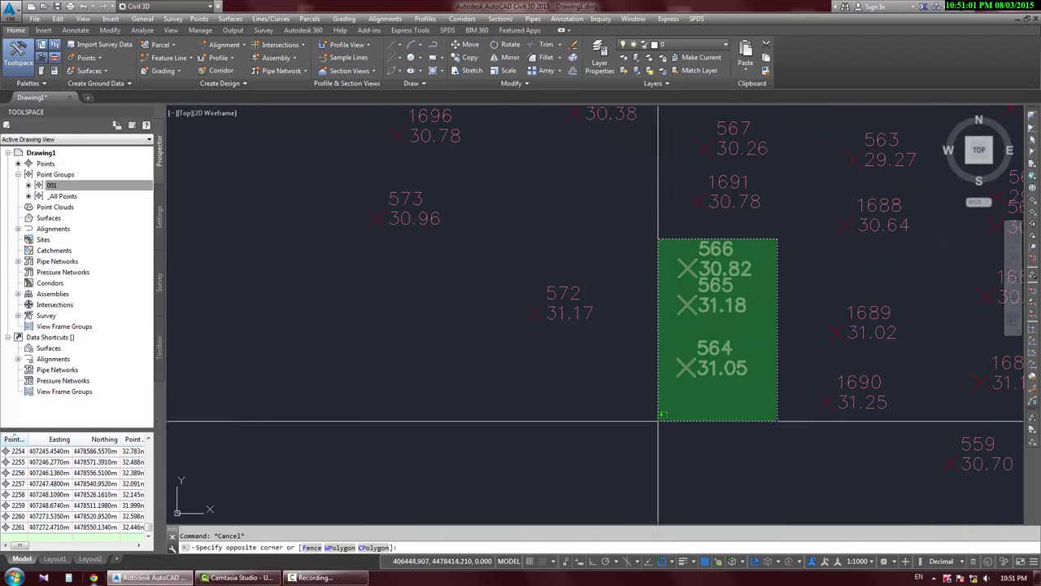
left_click(504, 390)
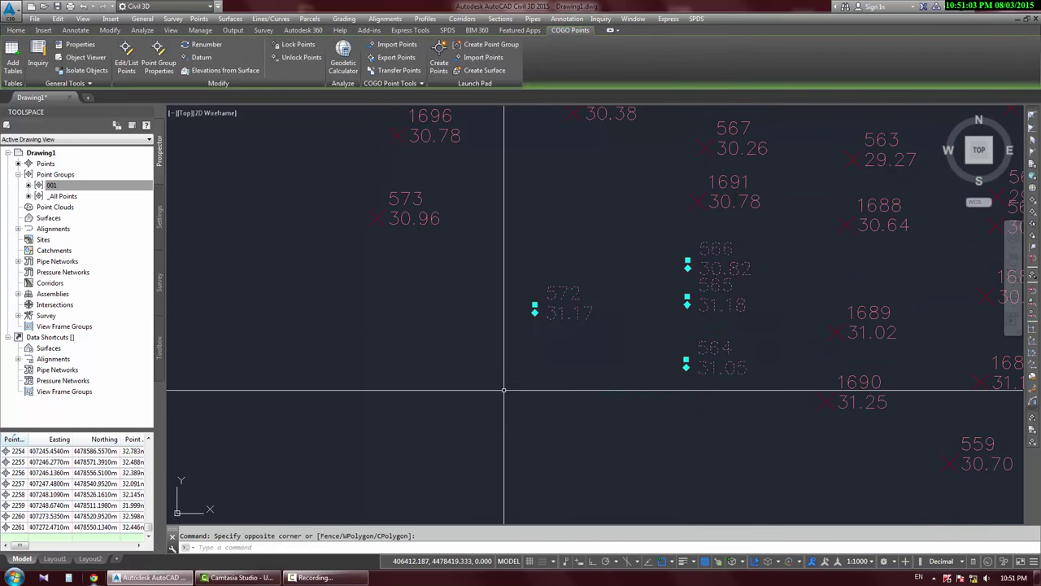
right_click(557, 300)
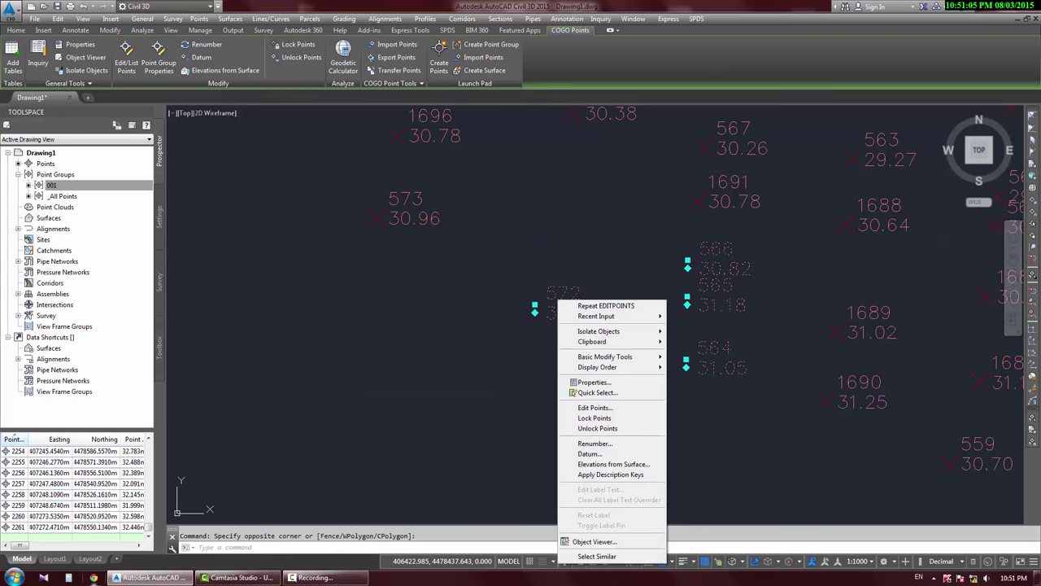
left_click(594, 407)
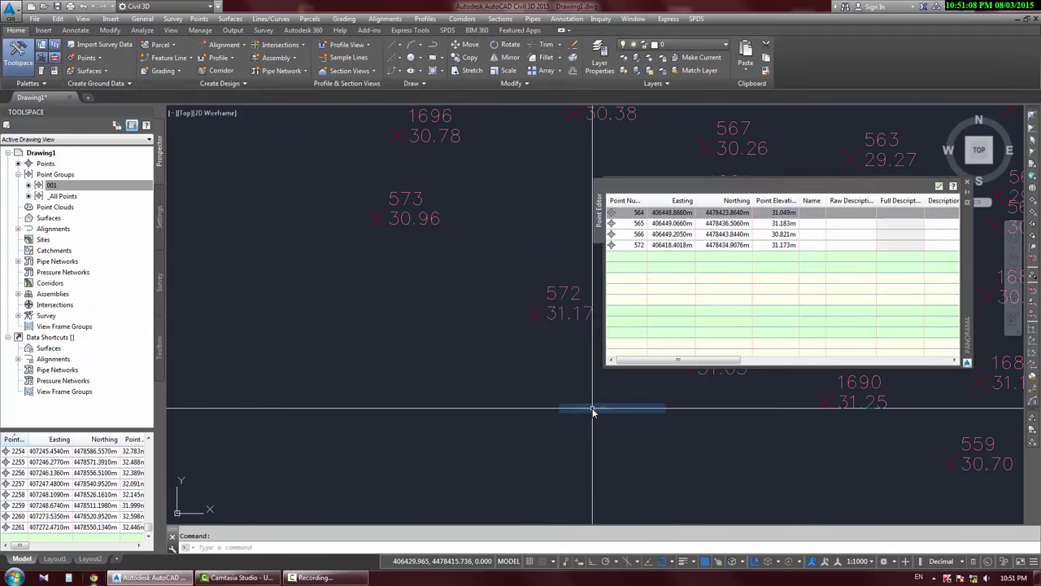
left_click(662, 234)
left_click(662, 242)
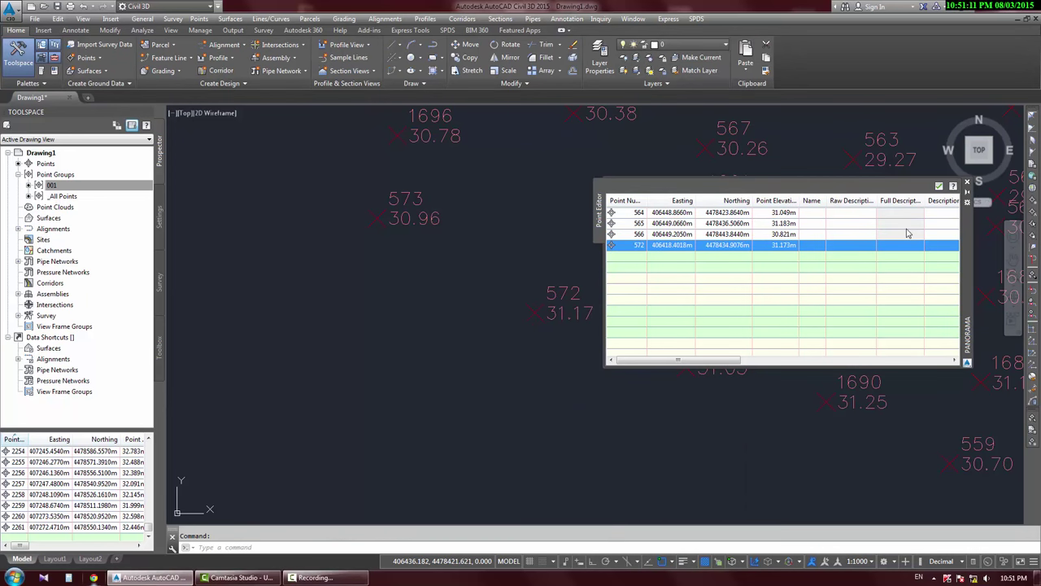
left_click(967, 186)
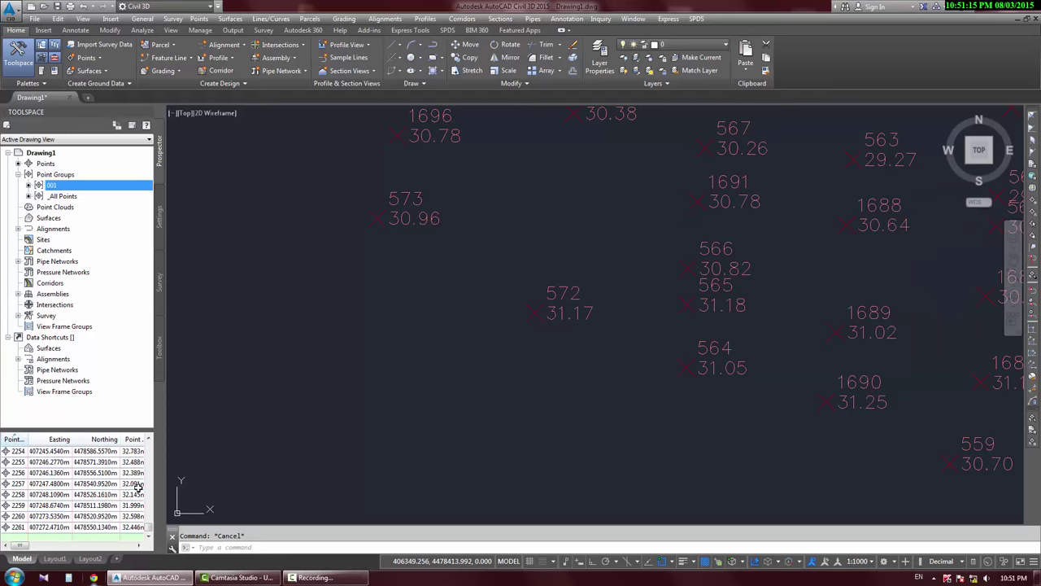
left_click_drag(149, 487, 150, 443)
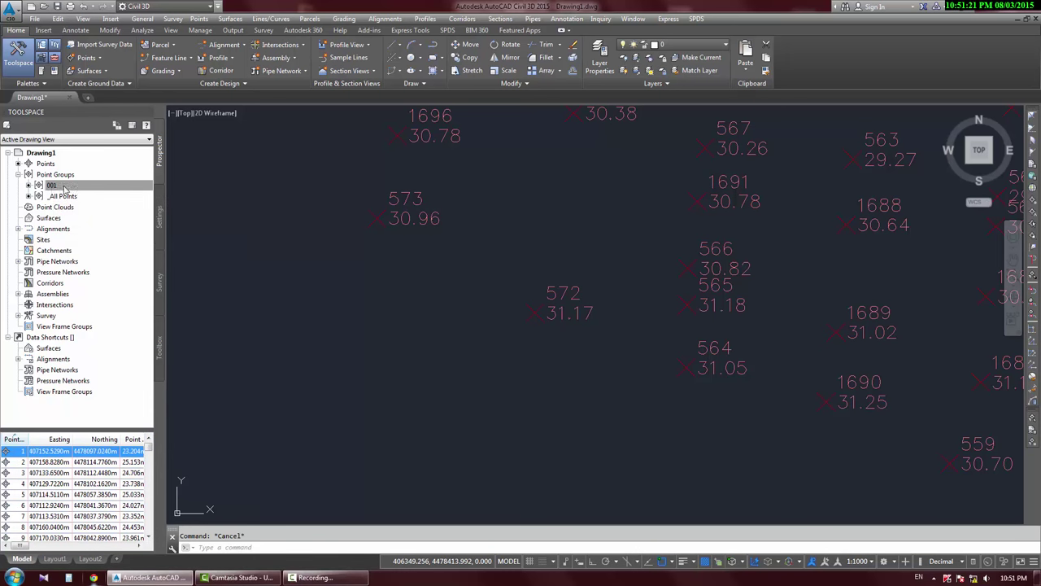
Review all points of group 001 in an enlarged Point Editor down to the highest point numbers, and close it.
left_click(49, 185)
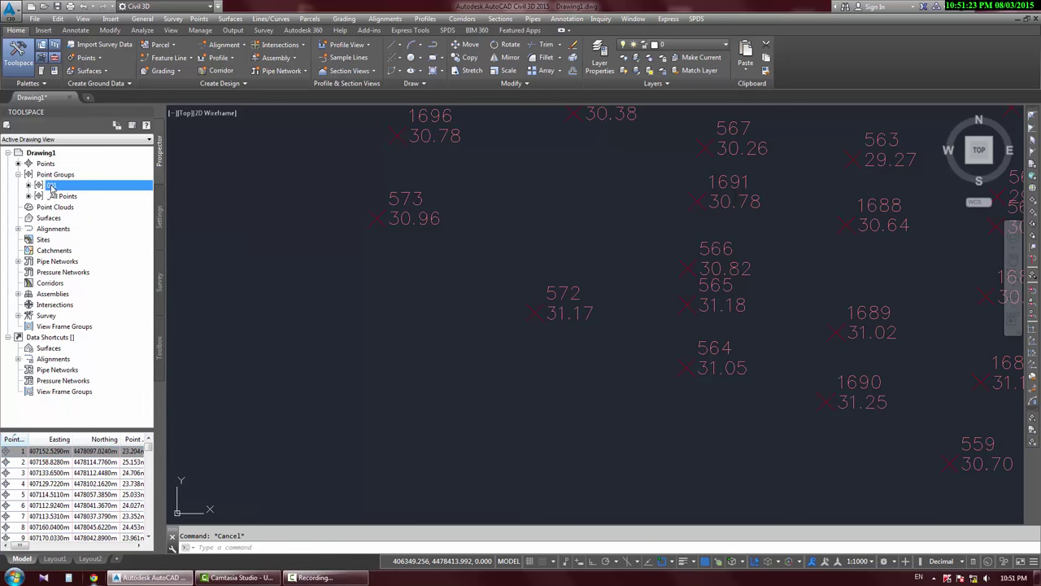
mouse_move(50, 187)
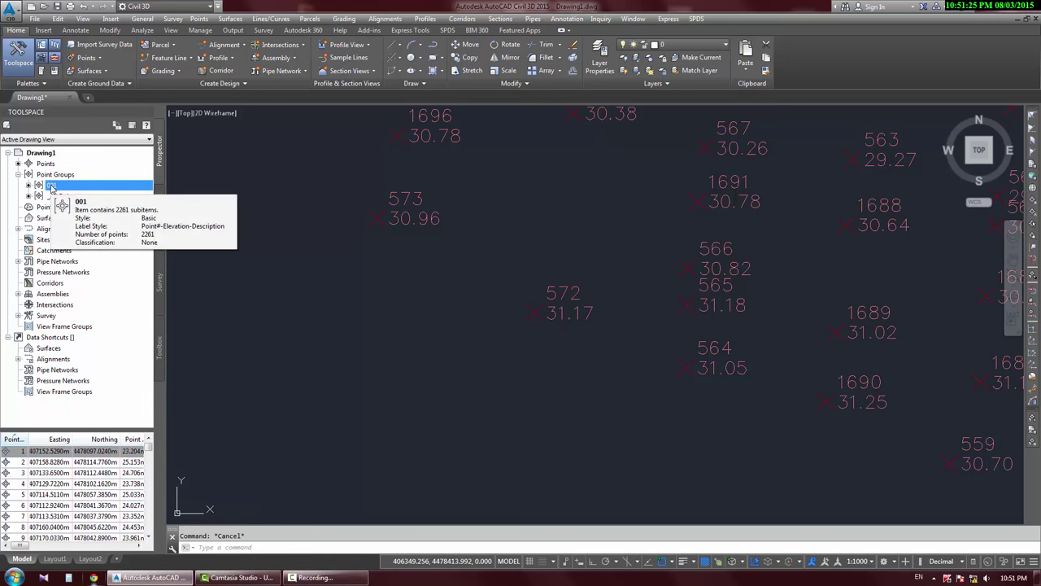
right_click(51, 186)
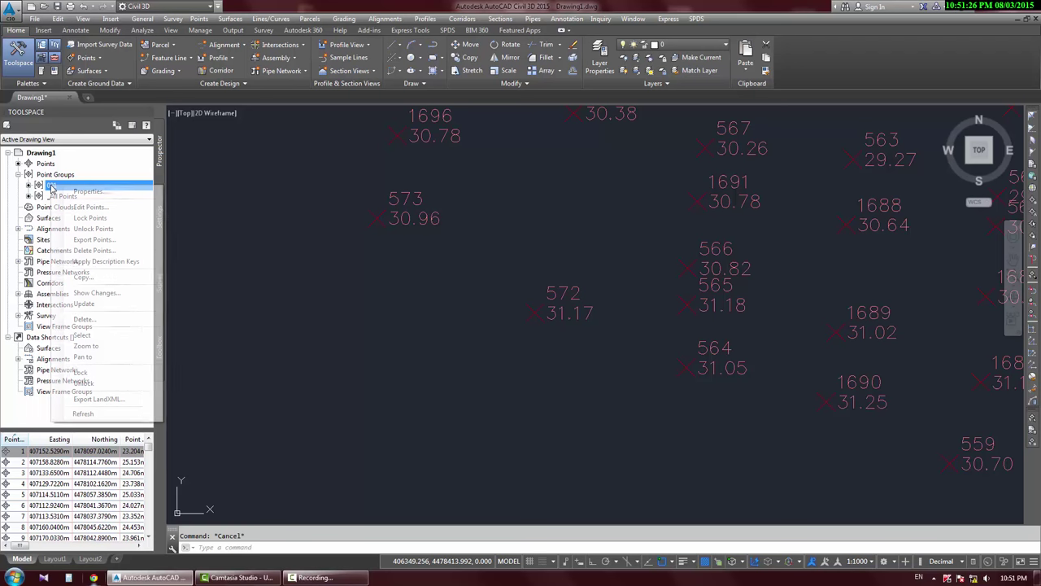
left_click(89, 208)
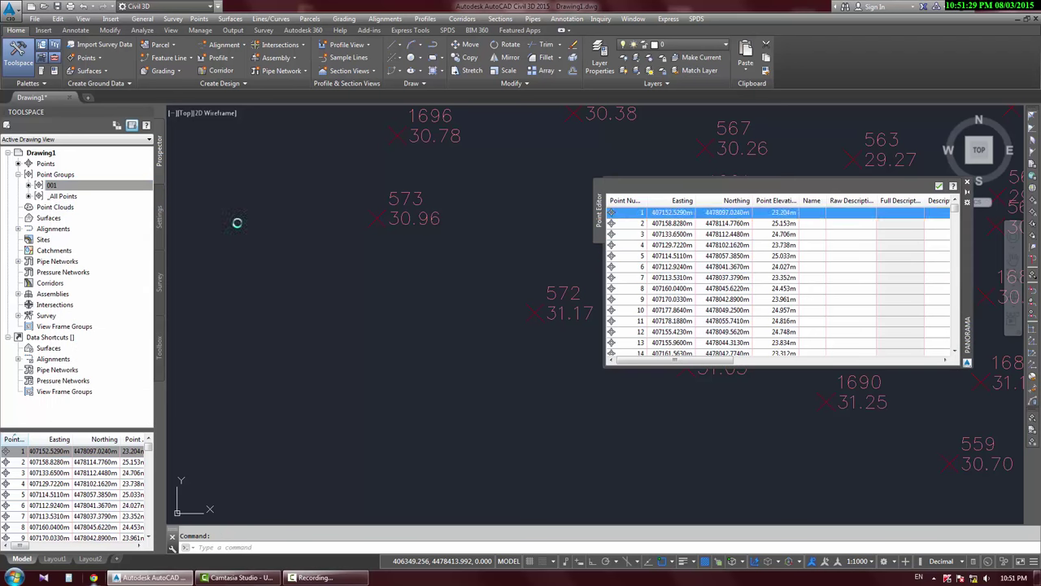
left_click_drag(921, 371, 922, 512)
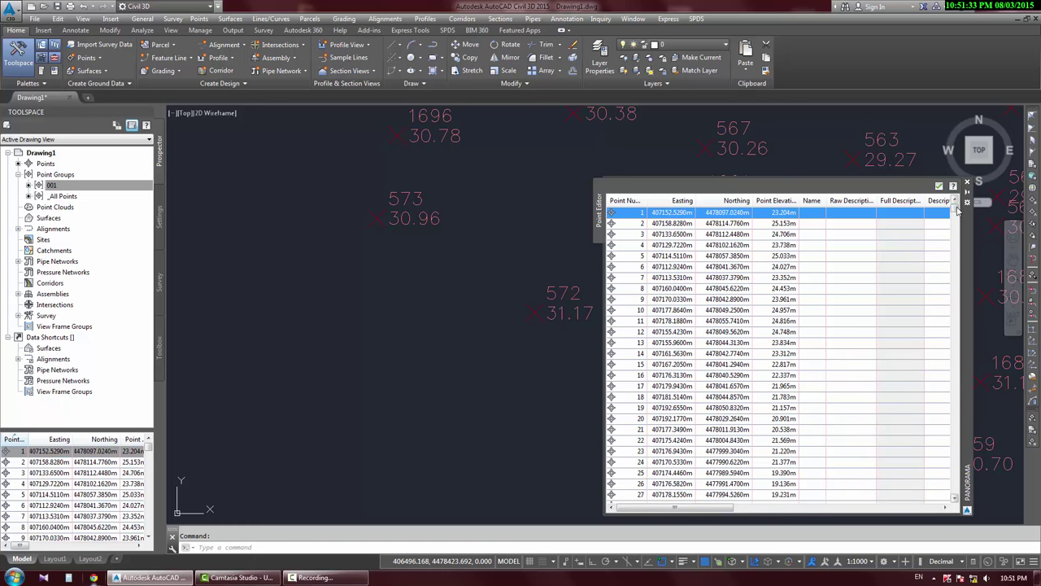
left_click_drag(956, 208, 950, 246)
scroll(727, 329, "down", 10)
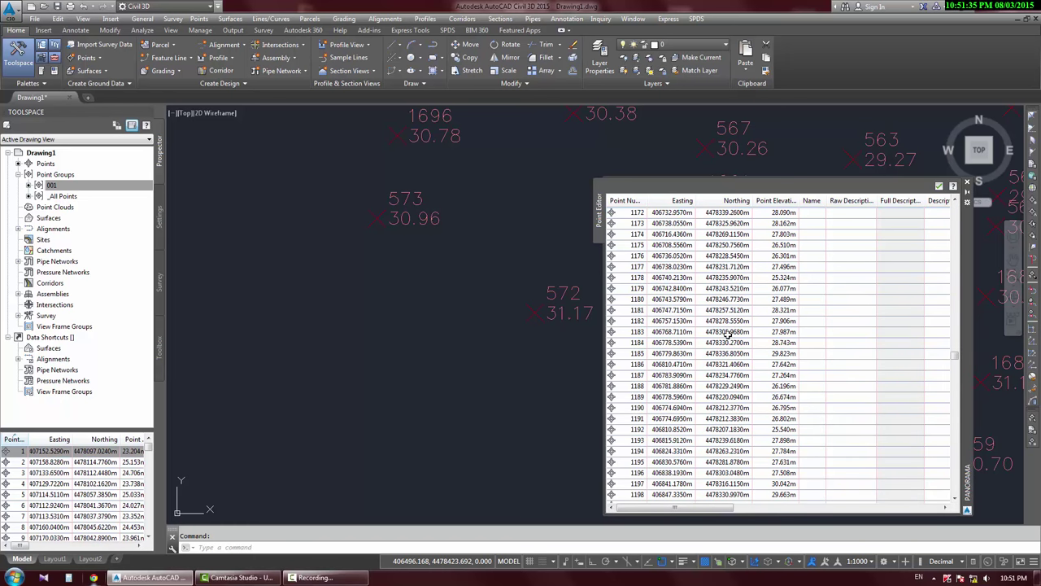
scroll(695, 316, "down", 5)
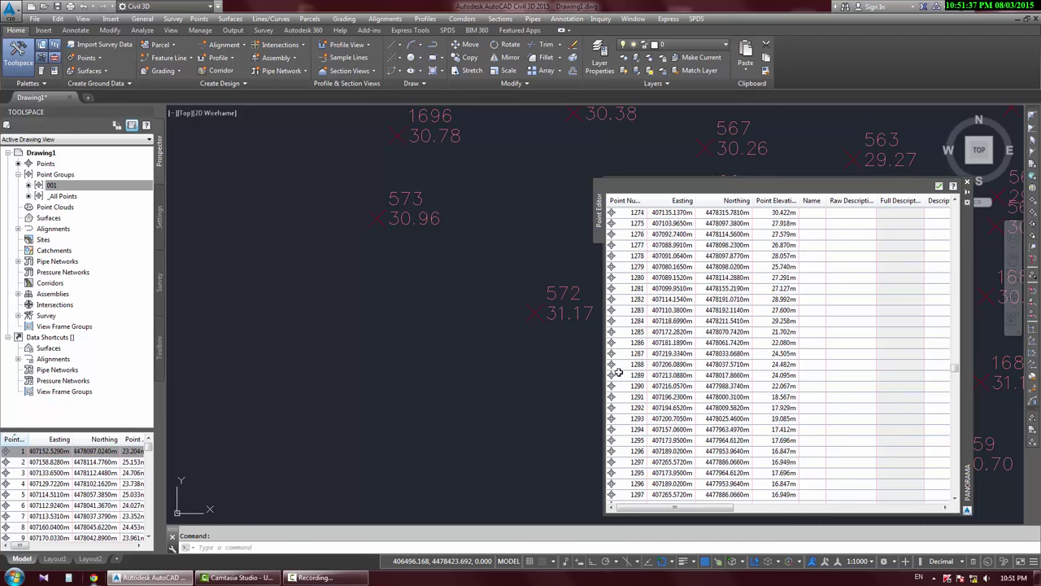
left_click(967, 187)
Examine the overall distribution of the survey points in the drawing, including the dense clusters in the central area.
scroll(431, 298, "down", 10)
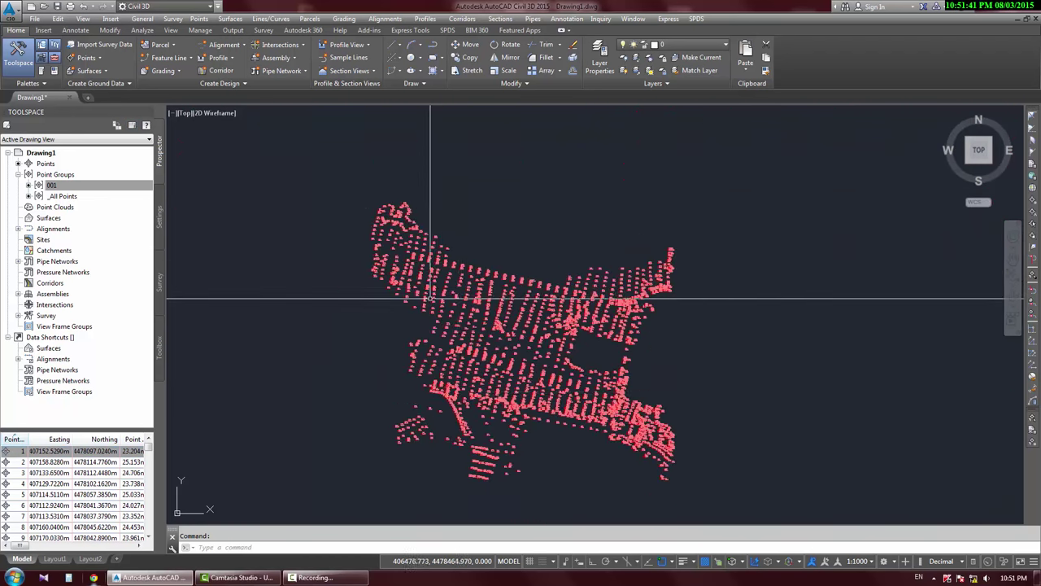
scroll(457, 386, "up", 3)
scroll(466, 344, "down", 3)
key("Escape")
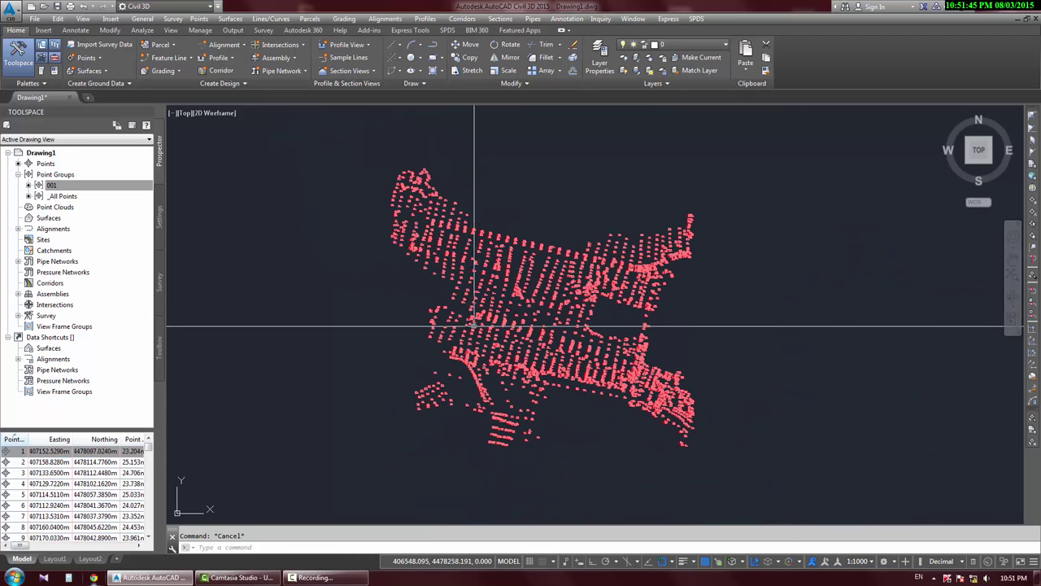
scroll(467, 293, "up", 3)
middle_click_drag(464, 349, 465, 318)
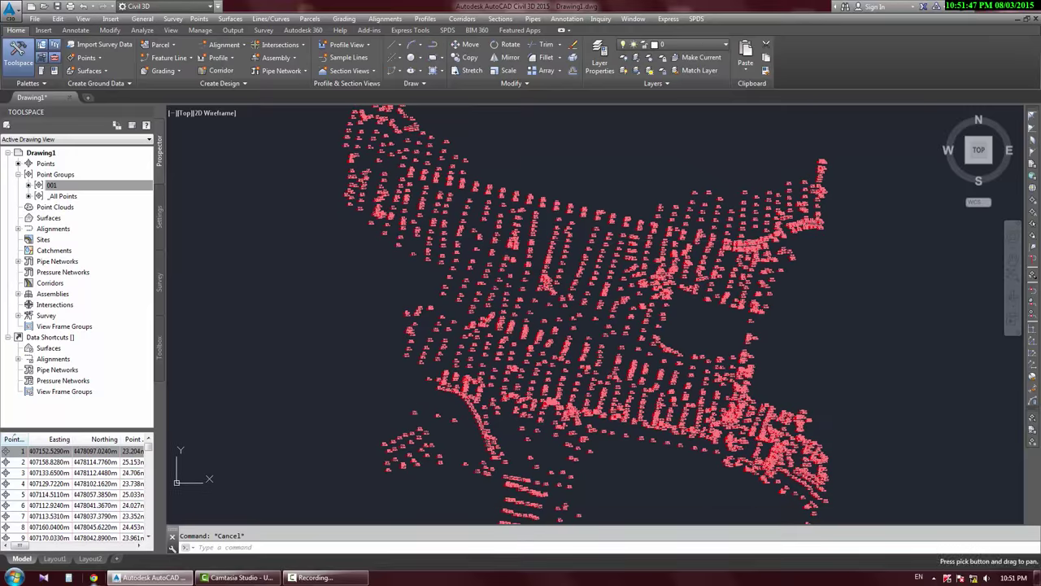
middle_click_drag(555, 226, 585, 287)
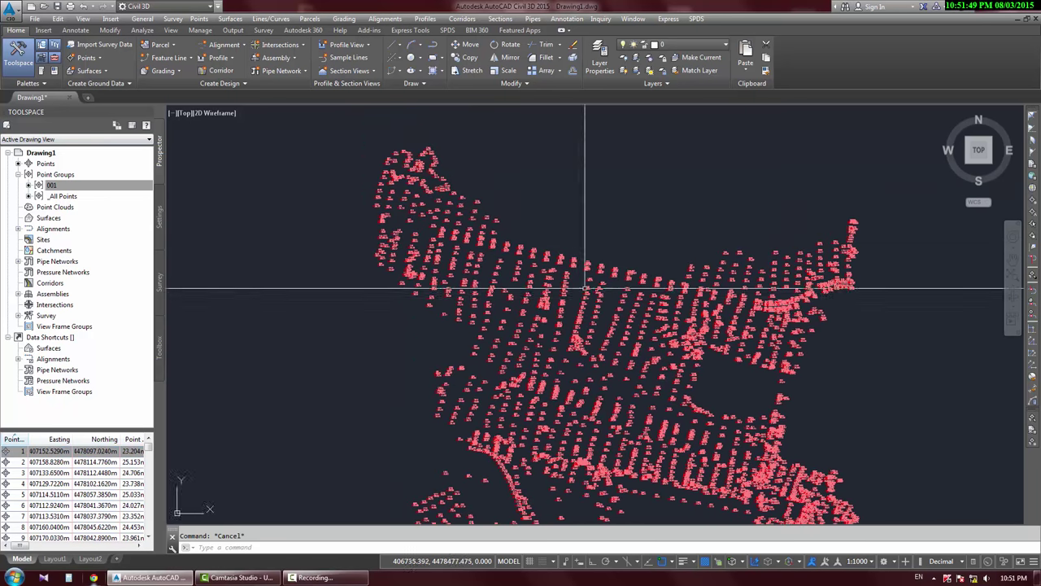
scroll(584, 287, "up", 3)
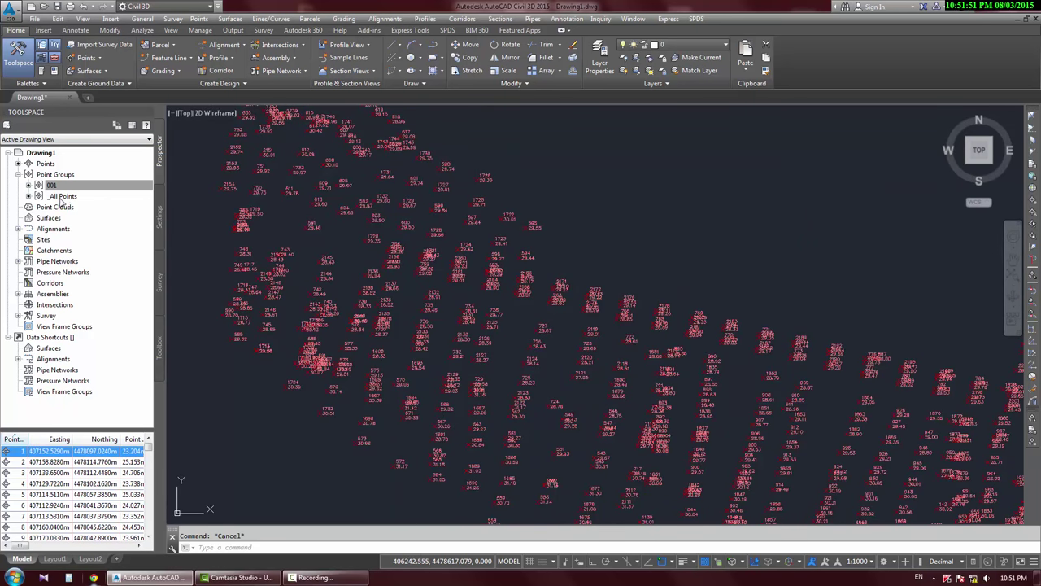
middle_click_drag(417, 277, 274, 142)
middle_click_drag(537, 399, 329, 263)
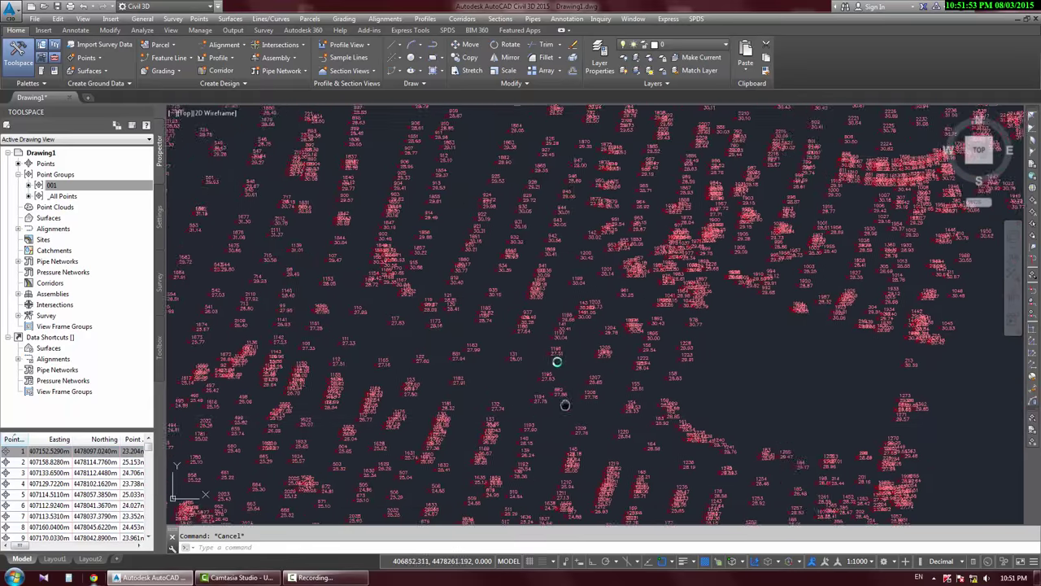
scroll(557, 362, "down", 4)
scroll(455, 285, "down", 2)
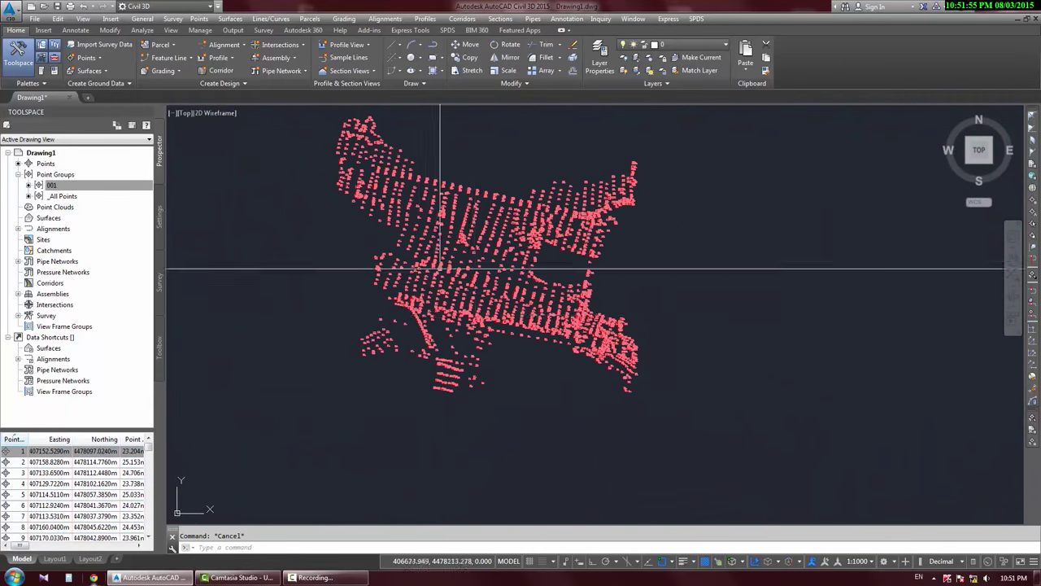
scroll(437, 325, "up", 6)
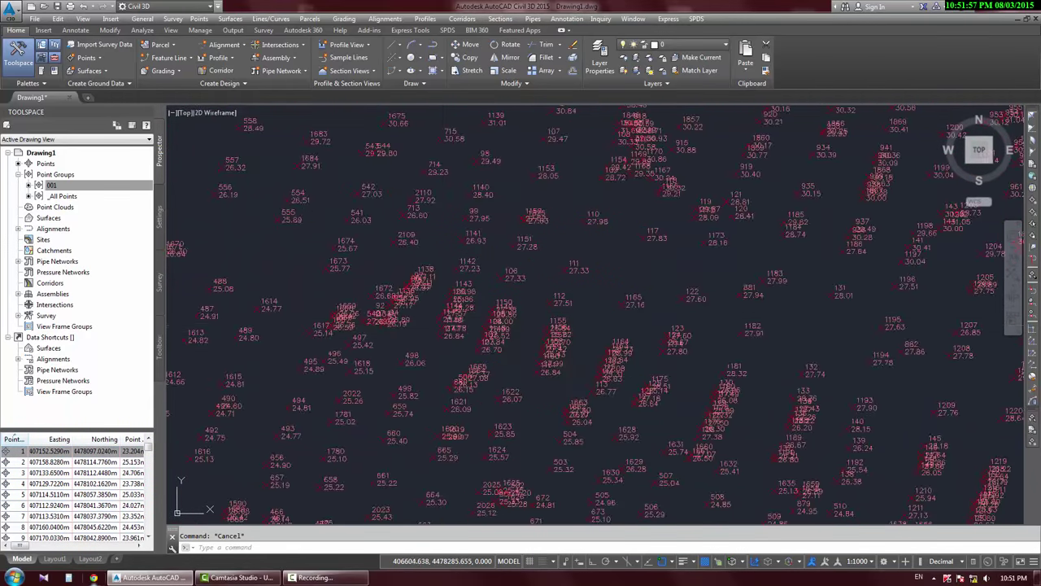
scroll(418, 302, "up", 1)
scroll(527, 381, "down", 5)
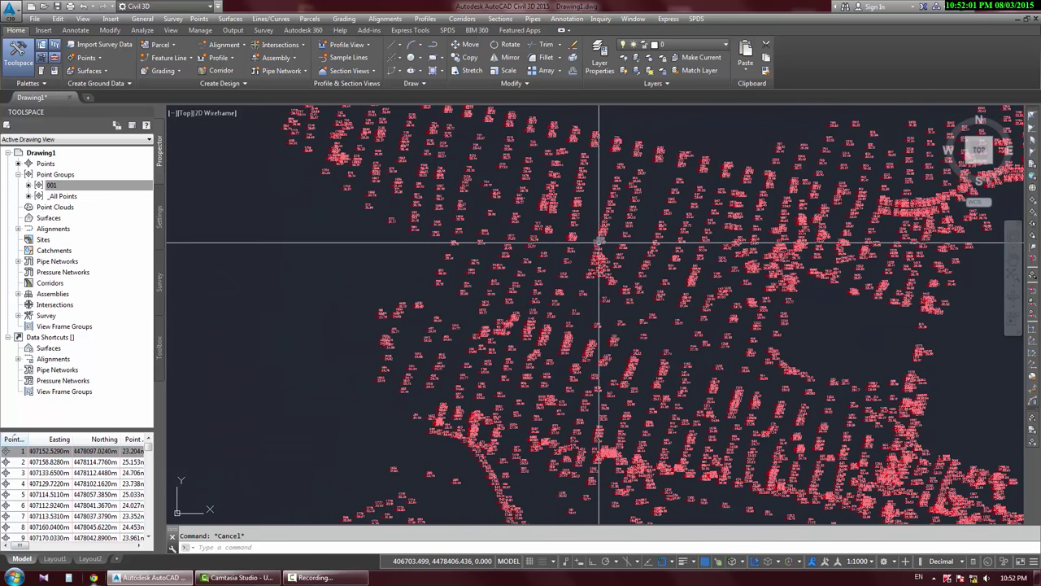
scroll(606, 248, "up", 3)
Clear any point selection in the drawing and lock all points of point group 001.
left_click(518, 278)
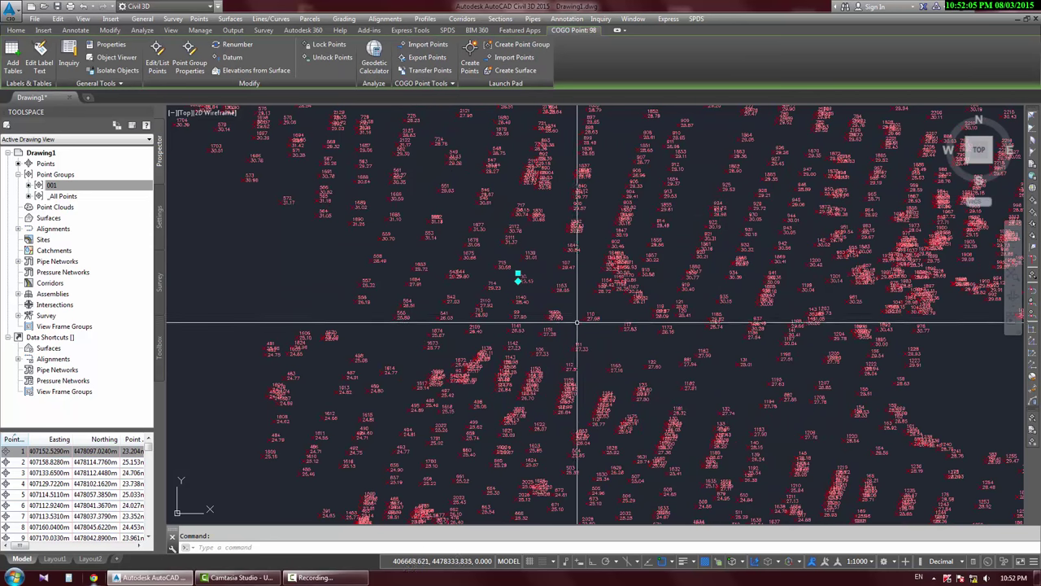
key("Escape")
right_click(50, 186)
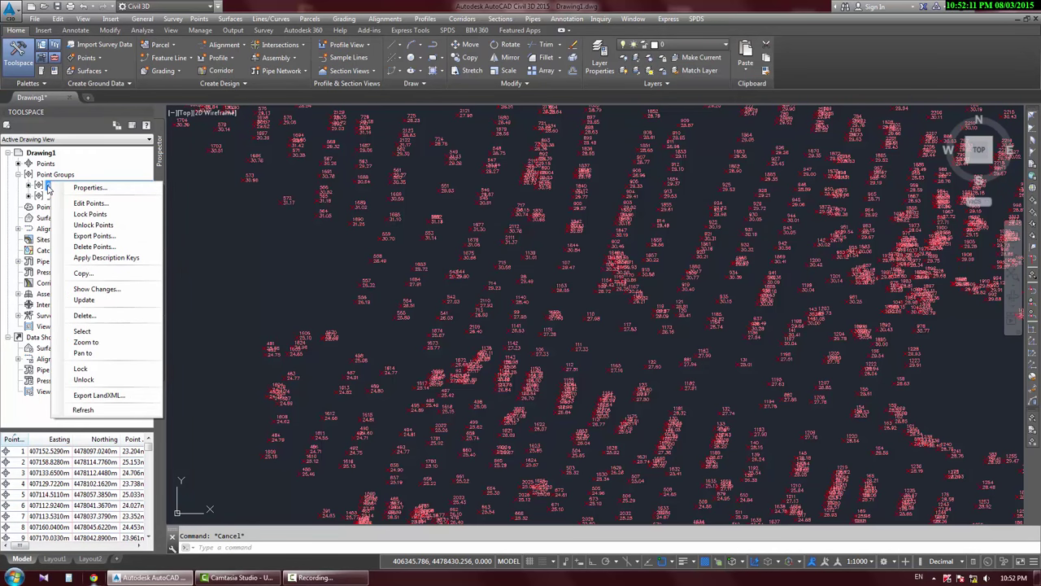
left_click(111, 216)
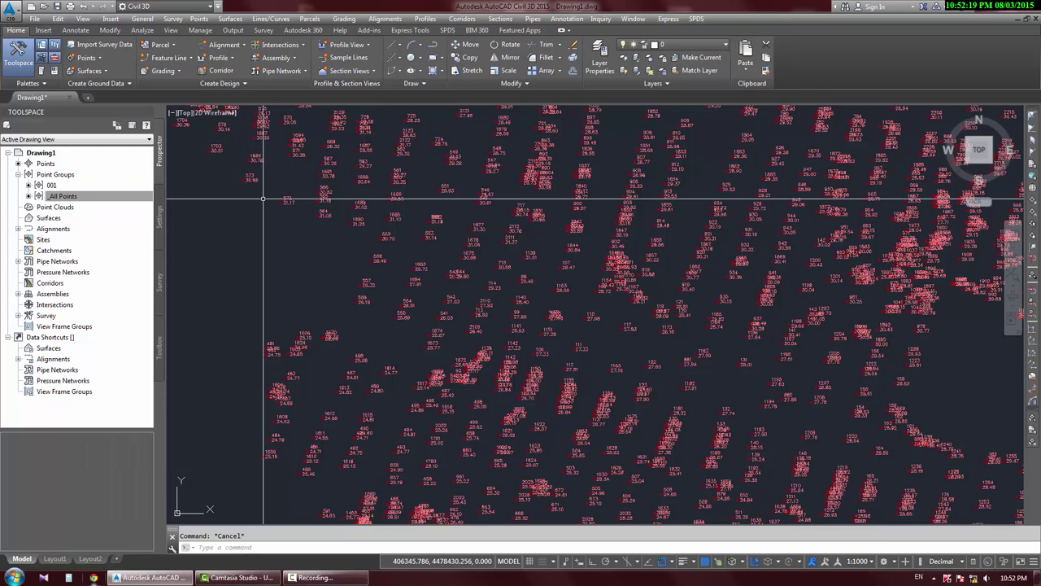
Try to erase the locked points 553 and 1682 from the drawing.
scroll(342, 221, "up", 6)
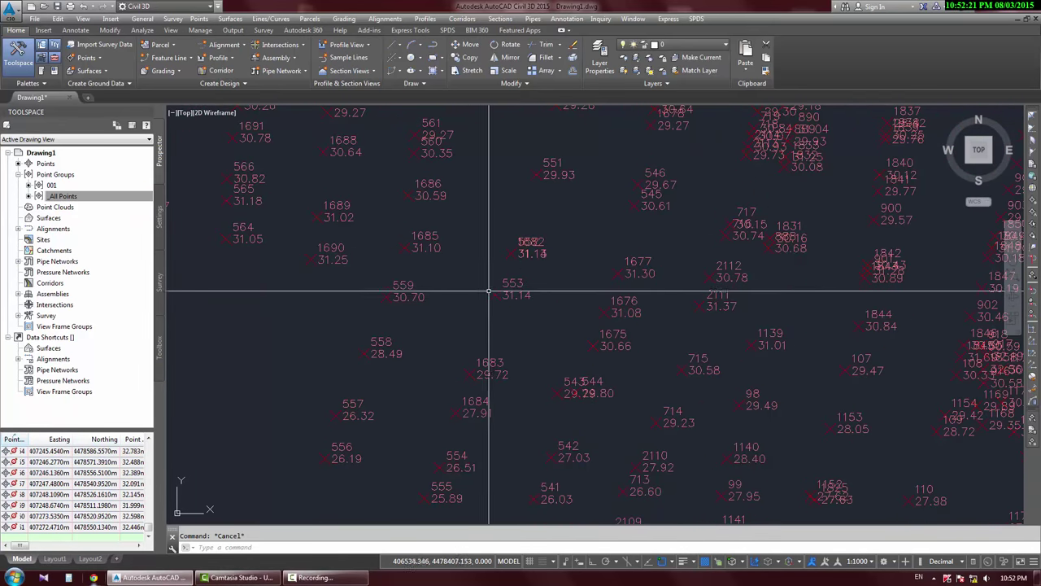
left_click(488, 291)
left_click(481, 282)
key("Delete")
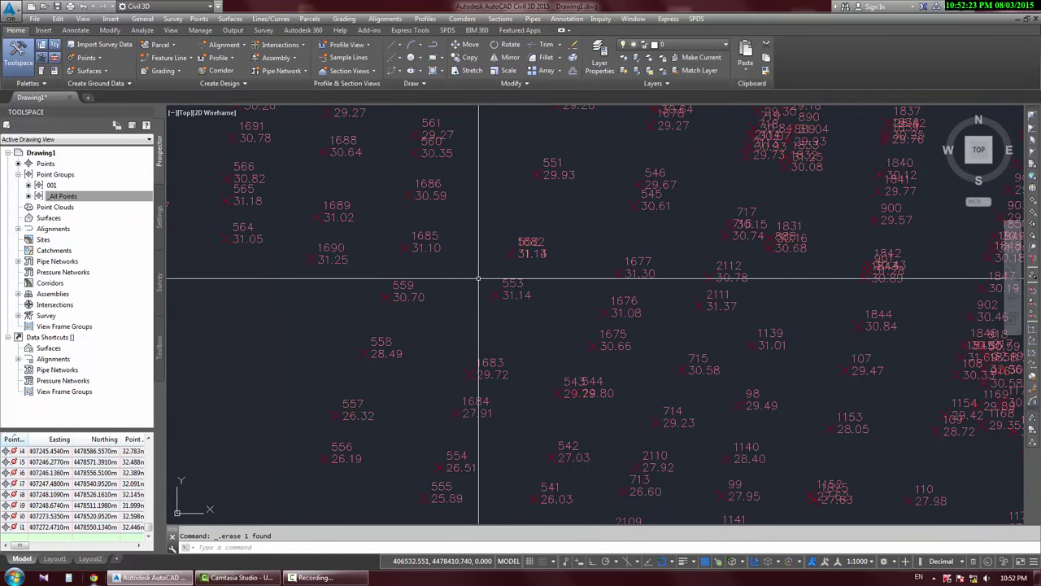
left_click(490, 288)
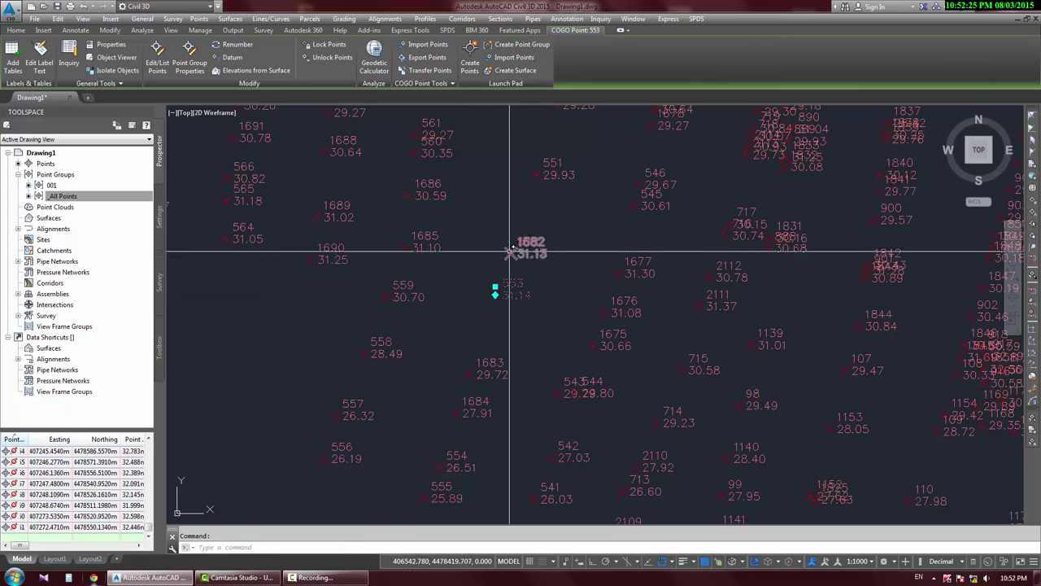
left_click(510, 252)
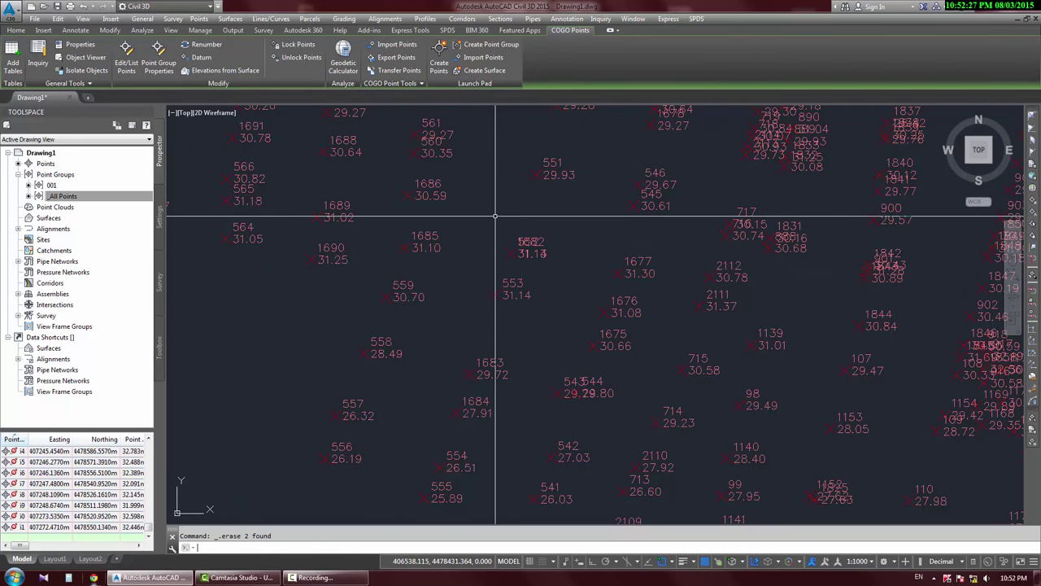
left_click(511, 250)
key("Delete")
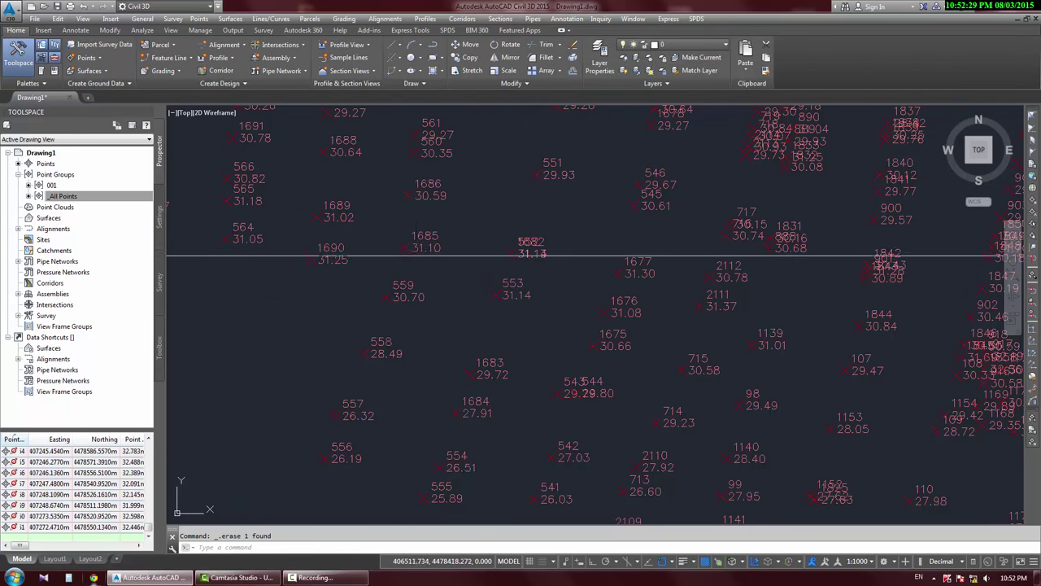
Try to move the locked point 1685 graphically to a new location.
left_click(409, 246)
left_click(404, 243)
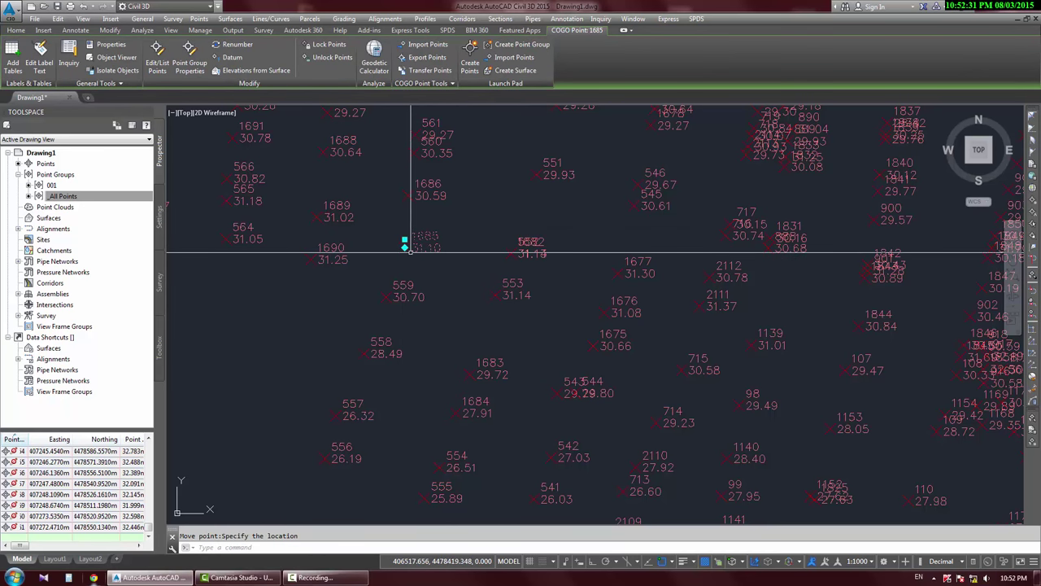
left_click(404, 247)
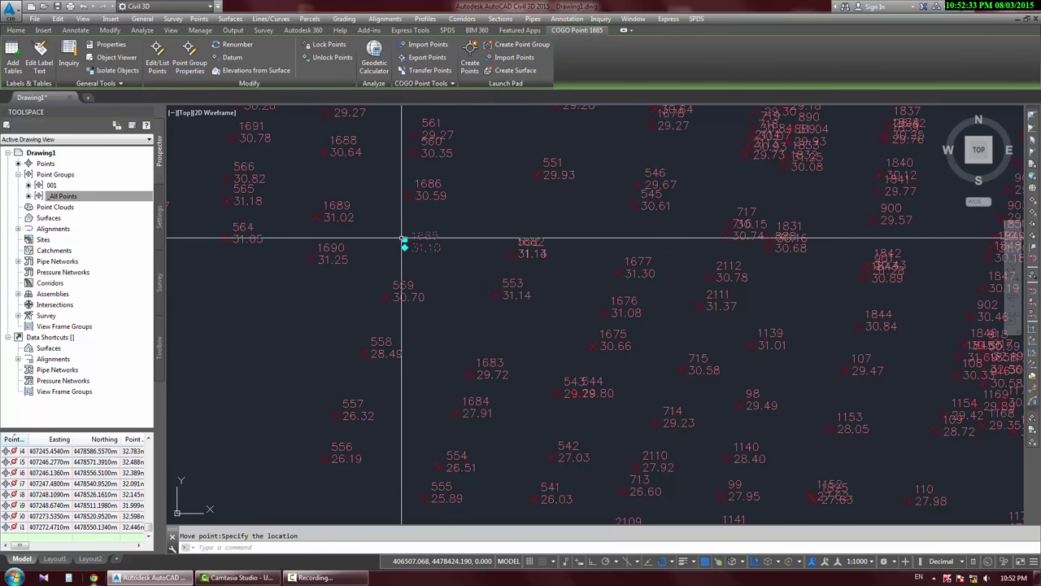
Move the label of point 1685 a short distance east of its marker and reset the label.
left_click(403, 243)
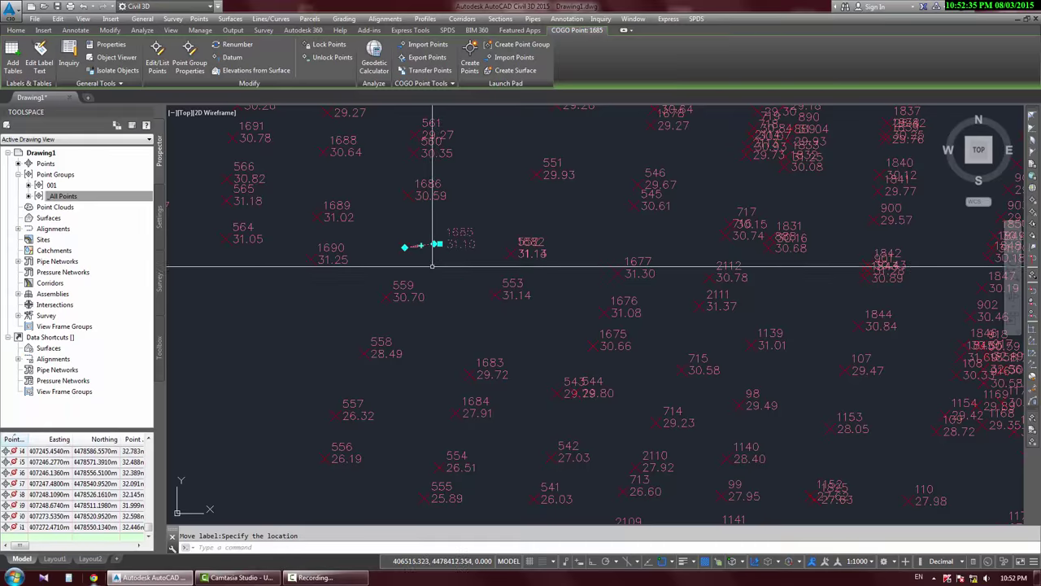
scroll(407, 242, "up", 4)
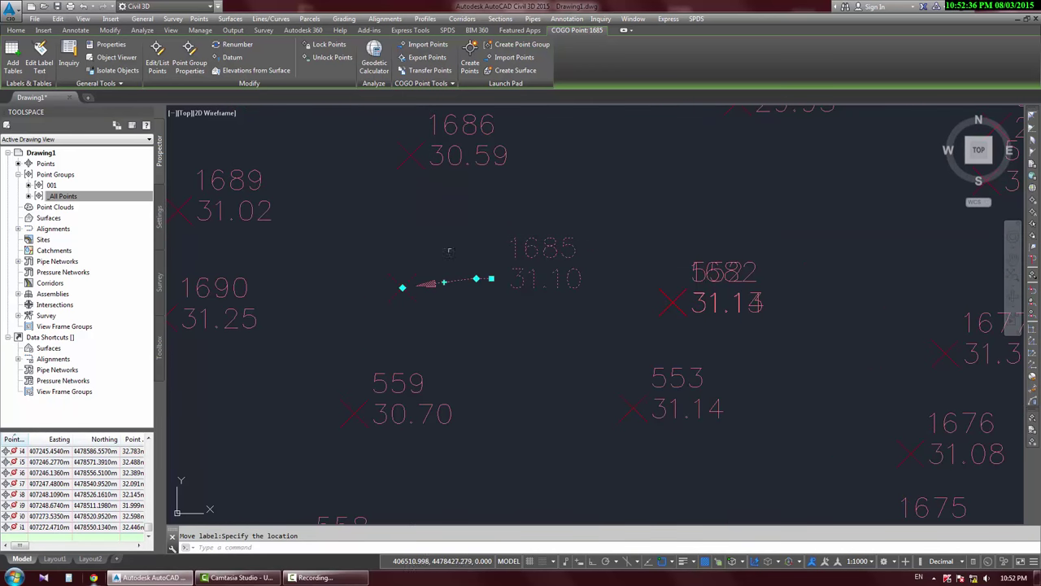
right_click(492, 279)
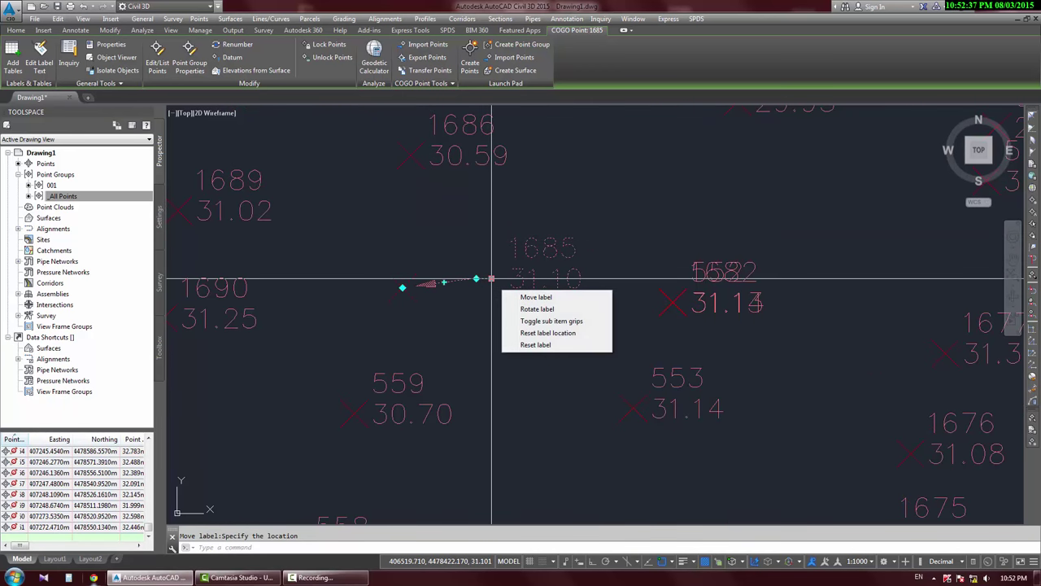
left_click(536, 345)
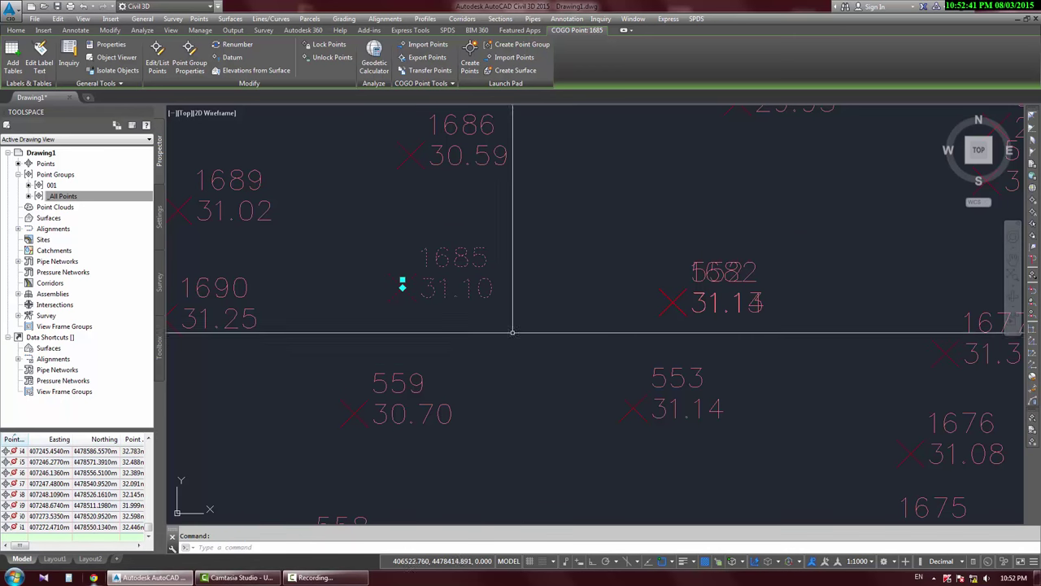
Reselect point 1685 and try once more to move its marker in the drawing.
key("Escape")
left_click(404, 288)
left_click(402, 287)
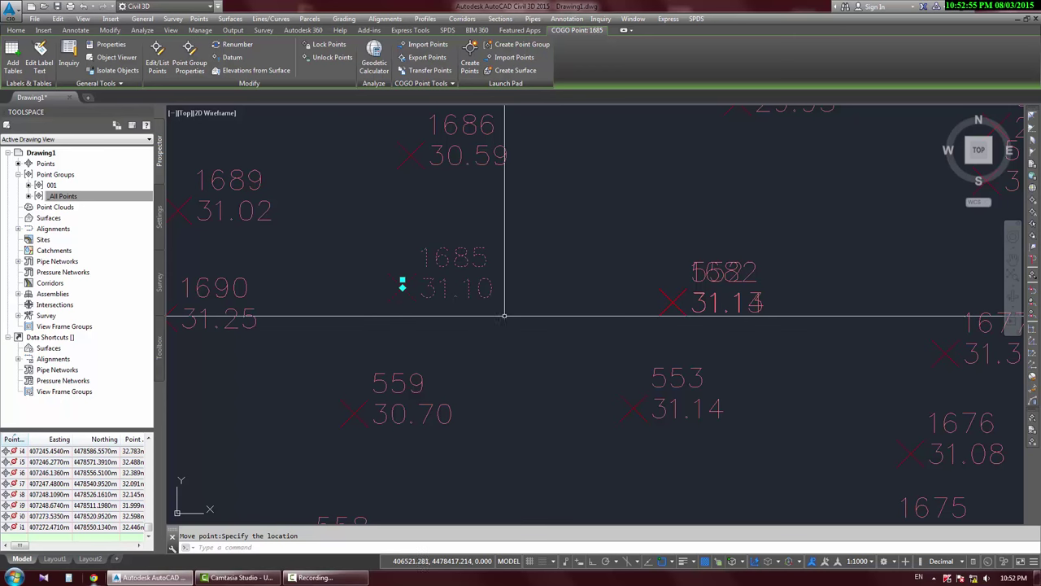
Unlock all points of point group 001.
left_click(52, 186)
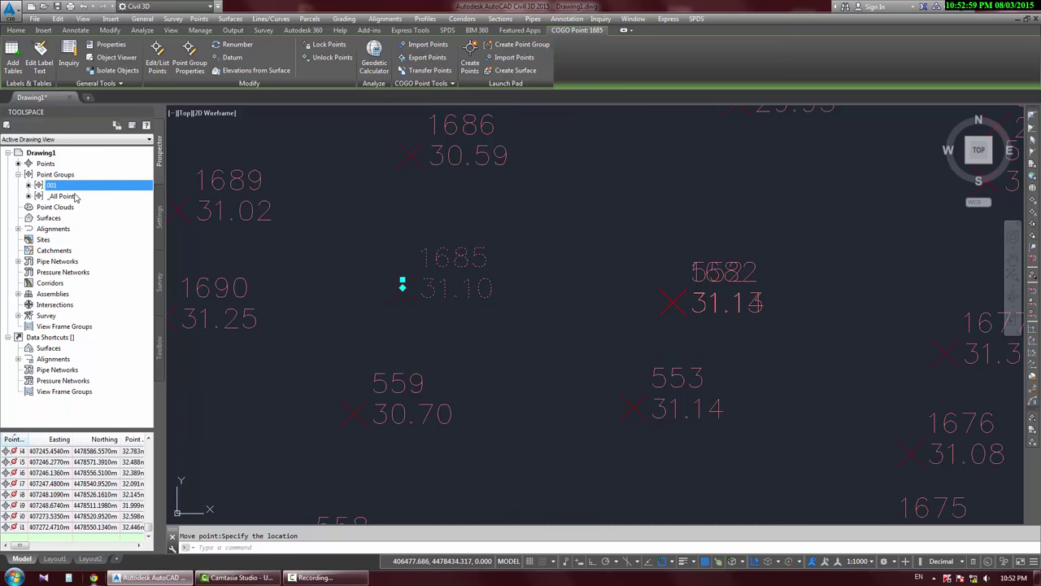
right_click(58, 185)
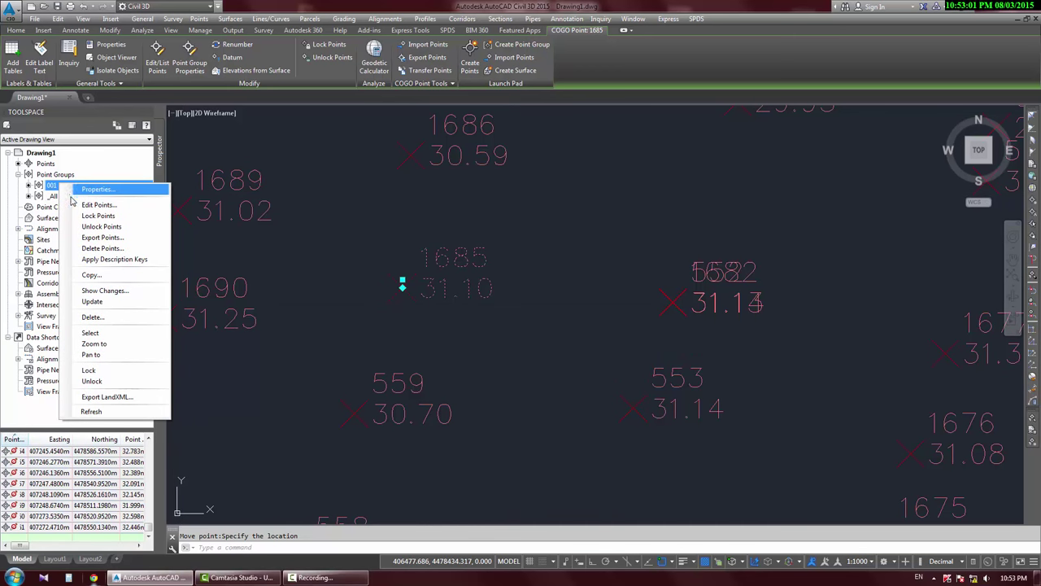
left_click(100, 228)
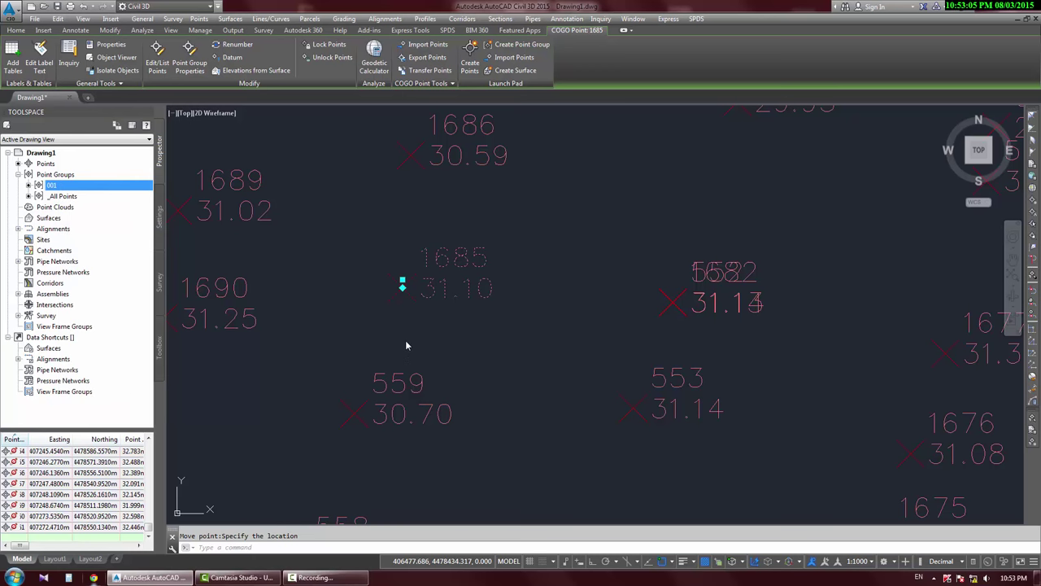
middle_click_drag(402, 362, 407, 344)
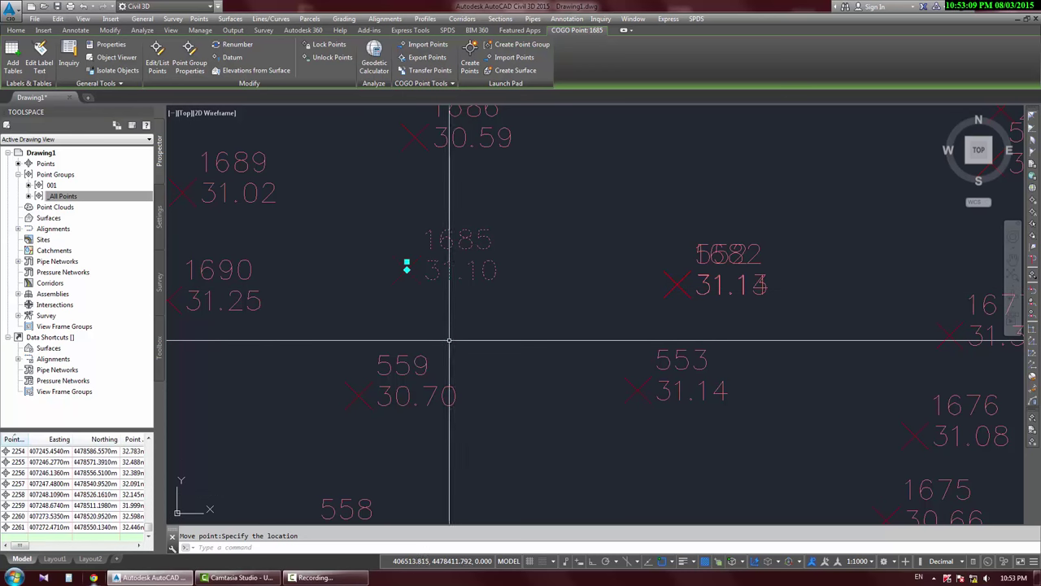
Delete point 1685 from the drawing.
key("Escape")
left_click(442, 245)
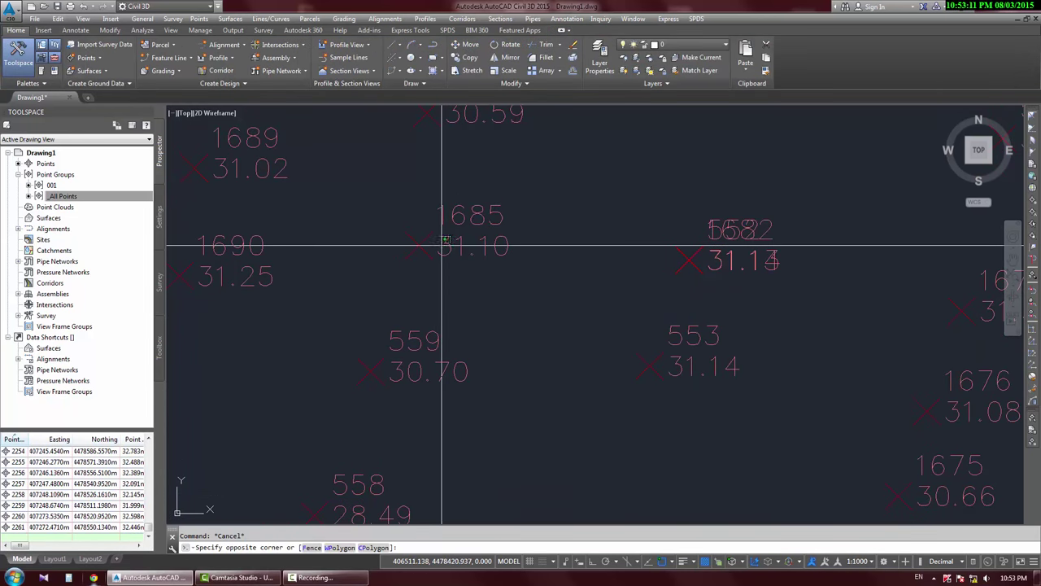
left_click(419, 232)
left_click(530, 251)
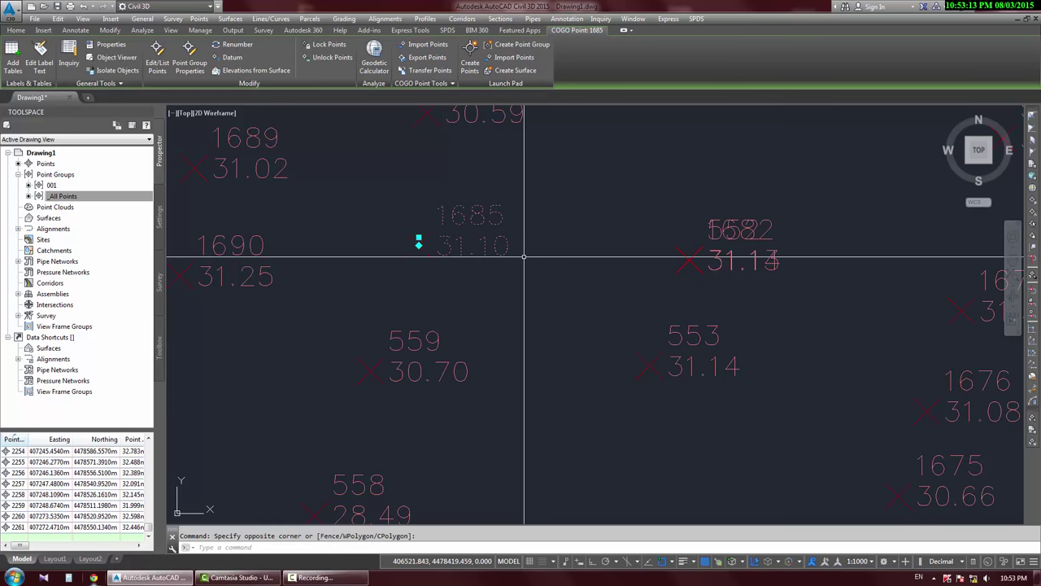
key("Delete")
key("Escape")
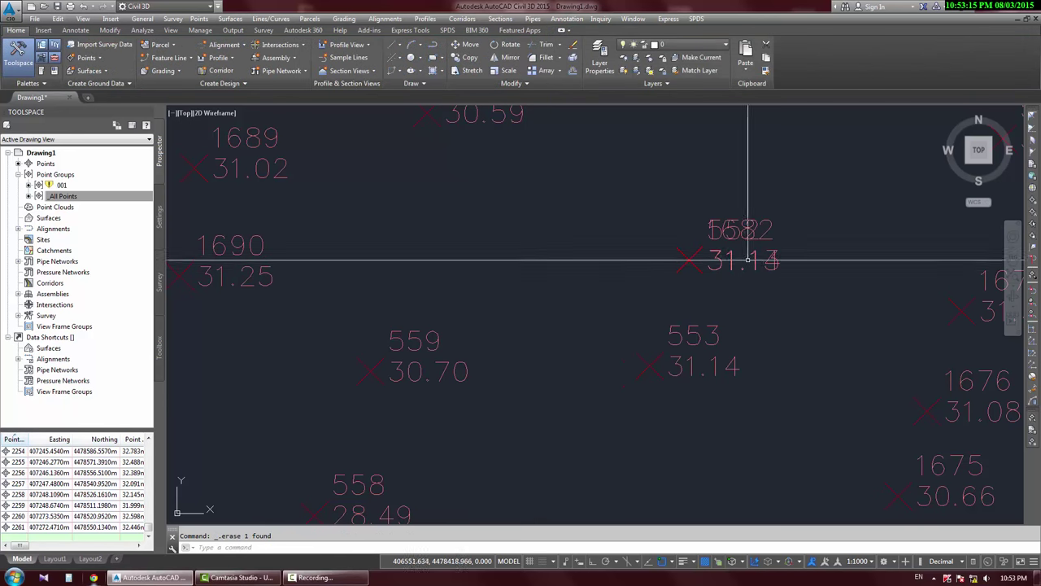
Move point 1682 west off the overlapping point 552, to the open area southeast of point 1686.
left_click(691, 260)
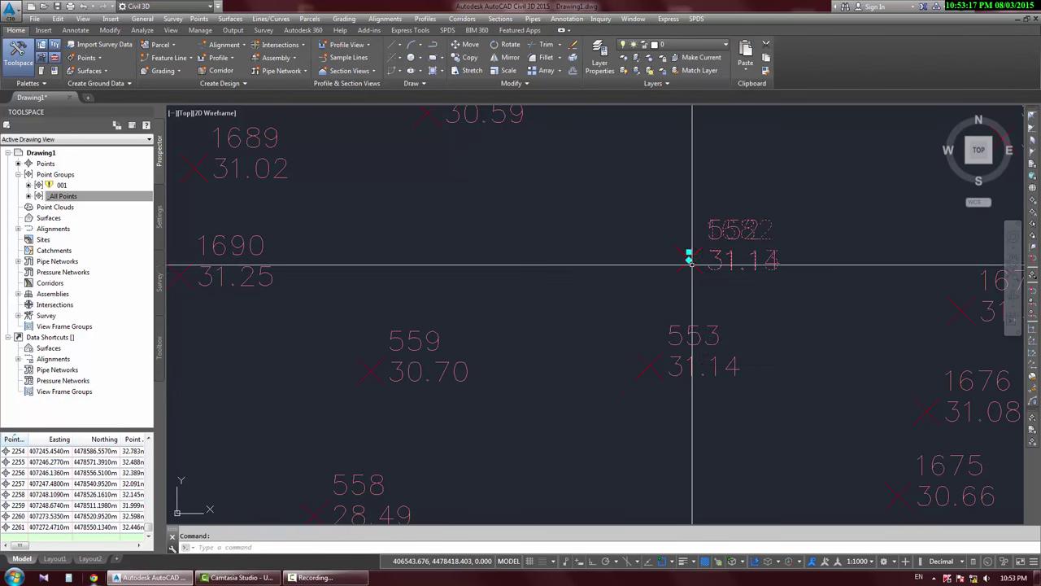
left_click(688, 254)
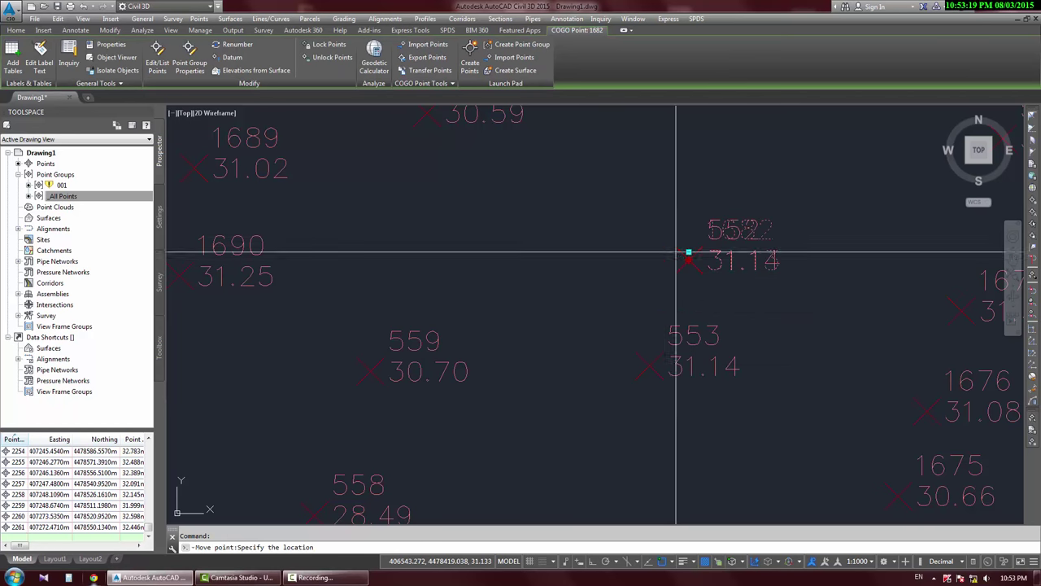
key("Escape")
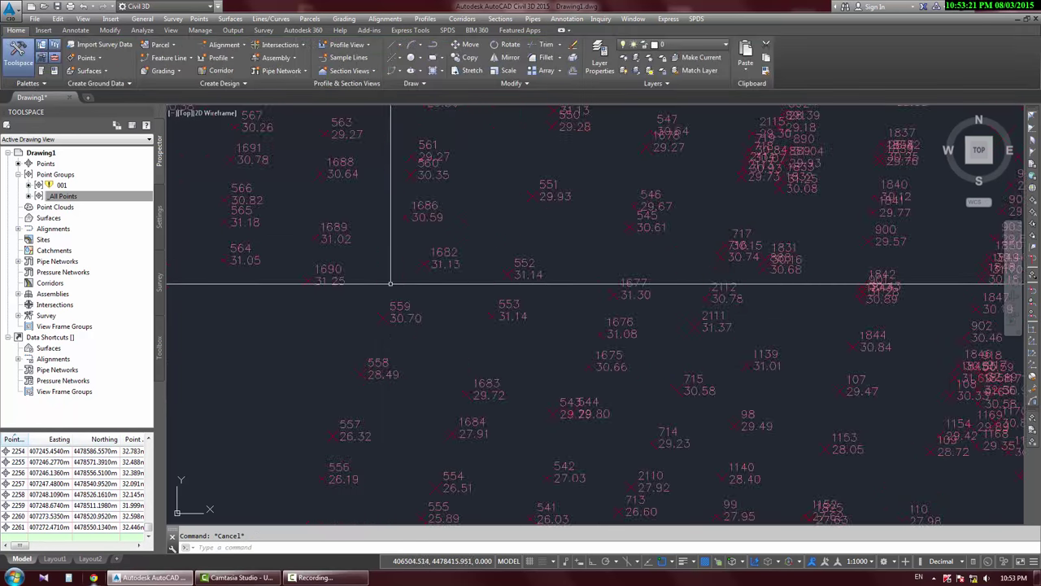
Update point group 001 to bring it in line with the edited points.
scroll(414, 217, "down", 10)
scroll(444, 255, "up", 8)
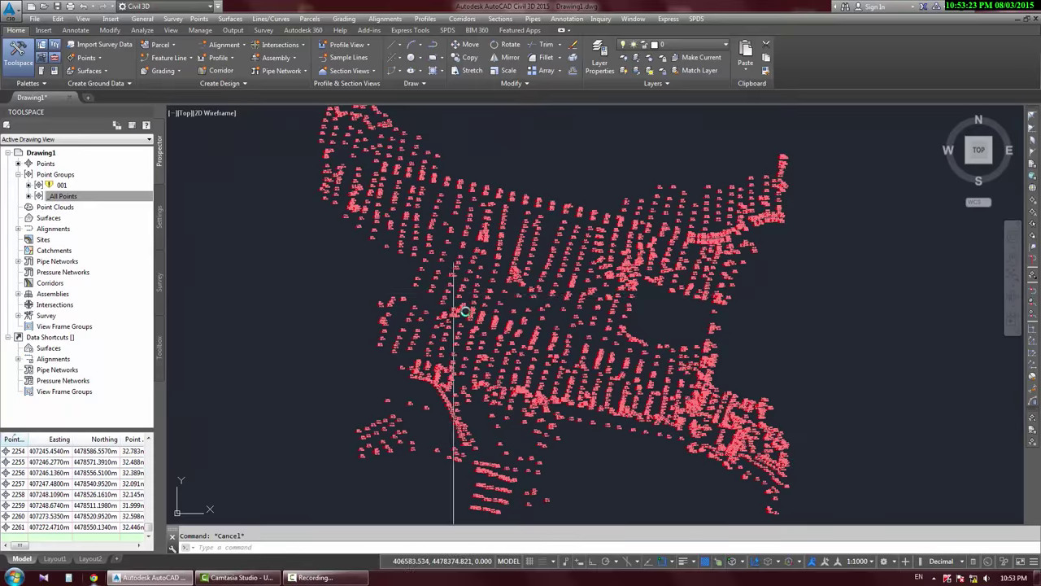
left_click(65, 186)
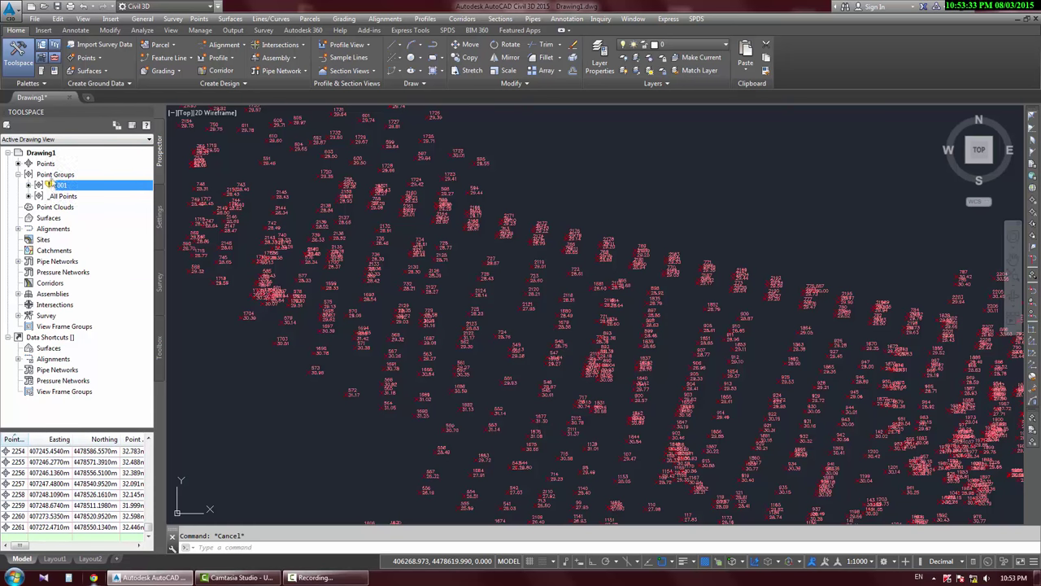
left_click(69, 187)
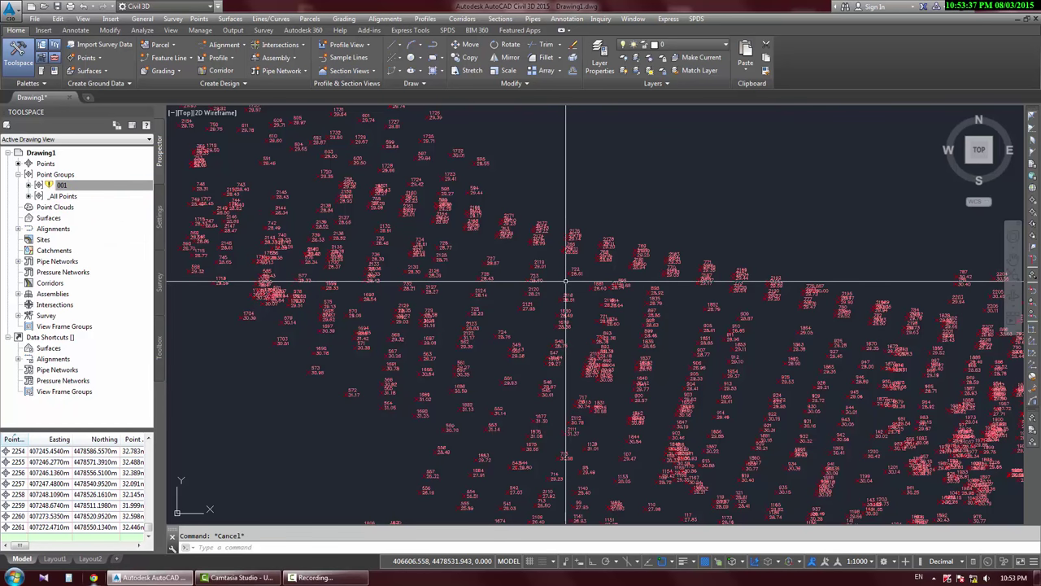
right_click(65, 186)
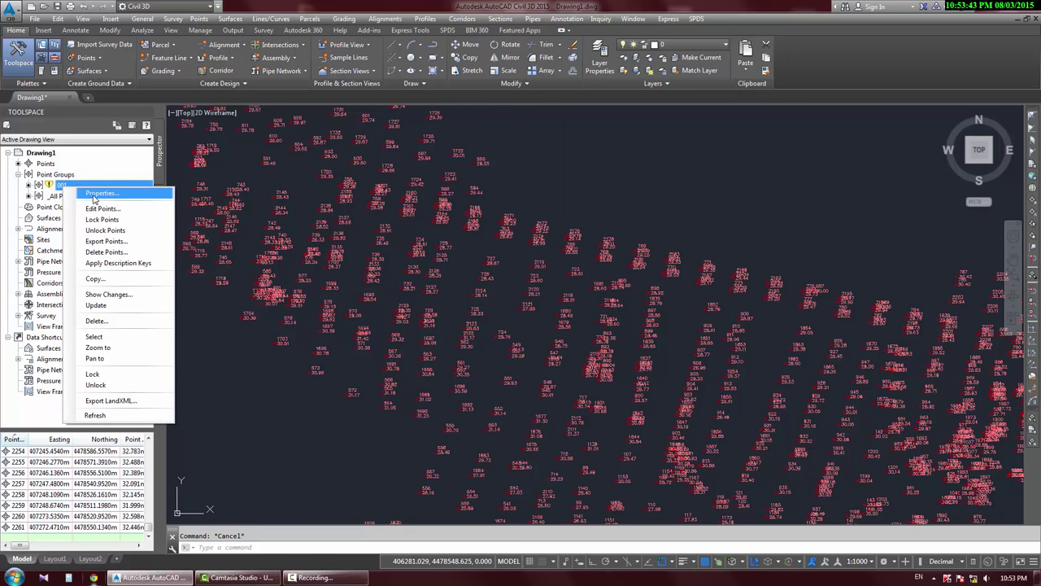
left_click(95, 305)
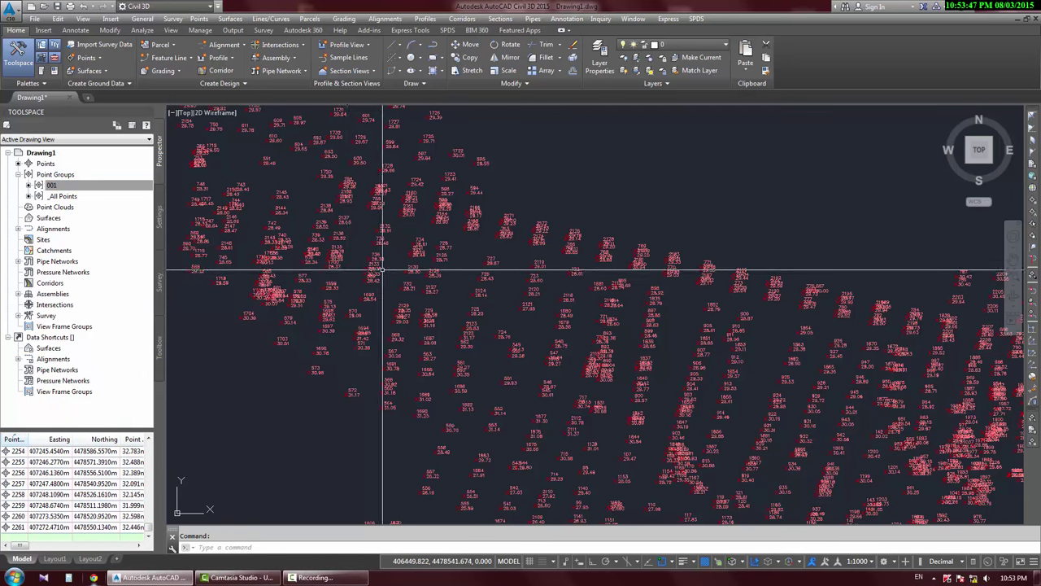
Examine the whole set of survey points in the drawing, from the overall layout down to the isolated point 1454.
scroll(414, 274, "down", 6)
middle_click_drag(470, 329, 494, 276)
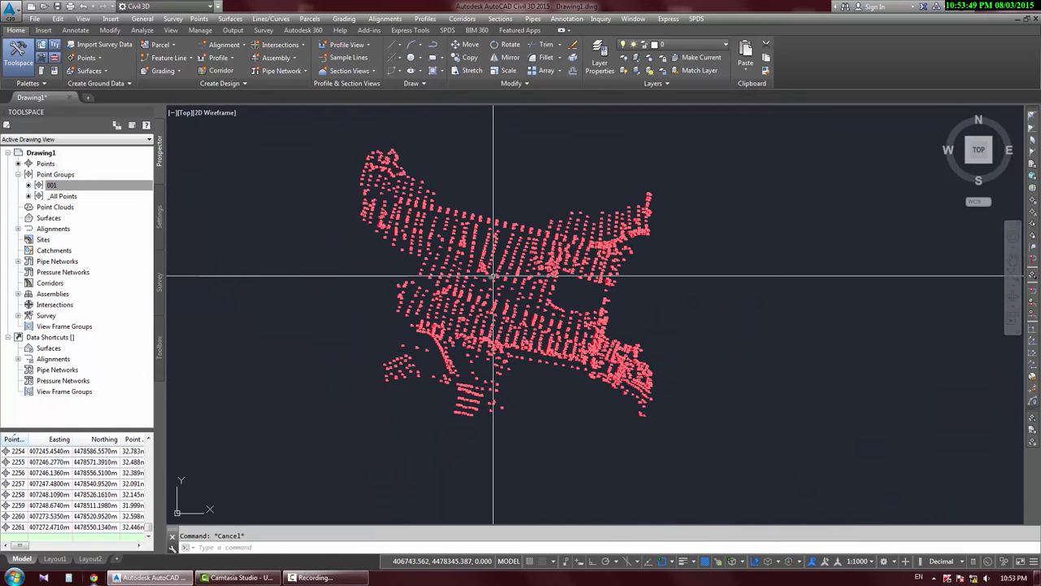
left_click(708, 128)
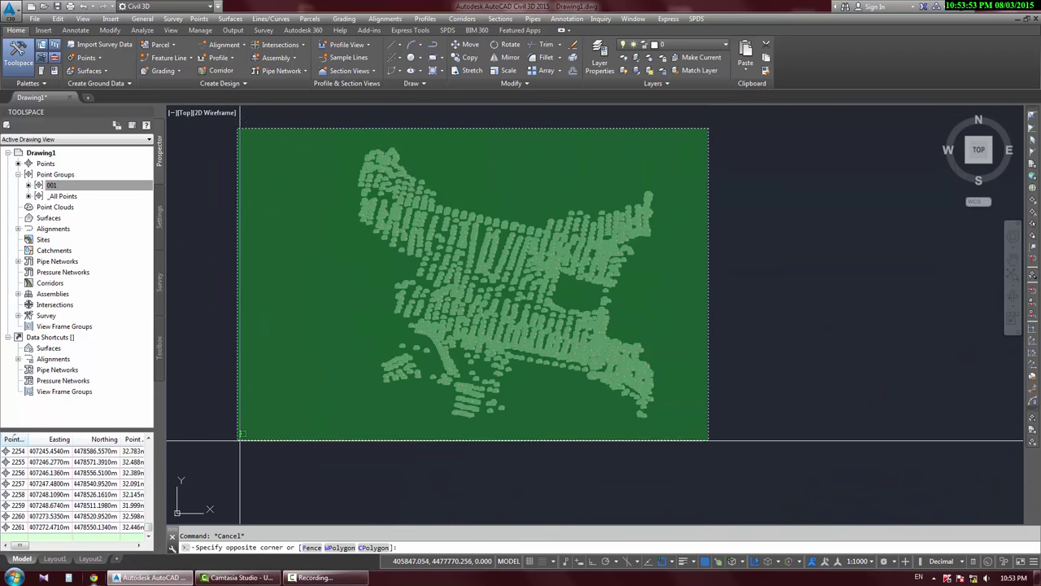
left_click(337, 443)
middle_click_drag(580, 291, 612, 338)
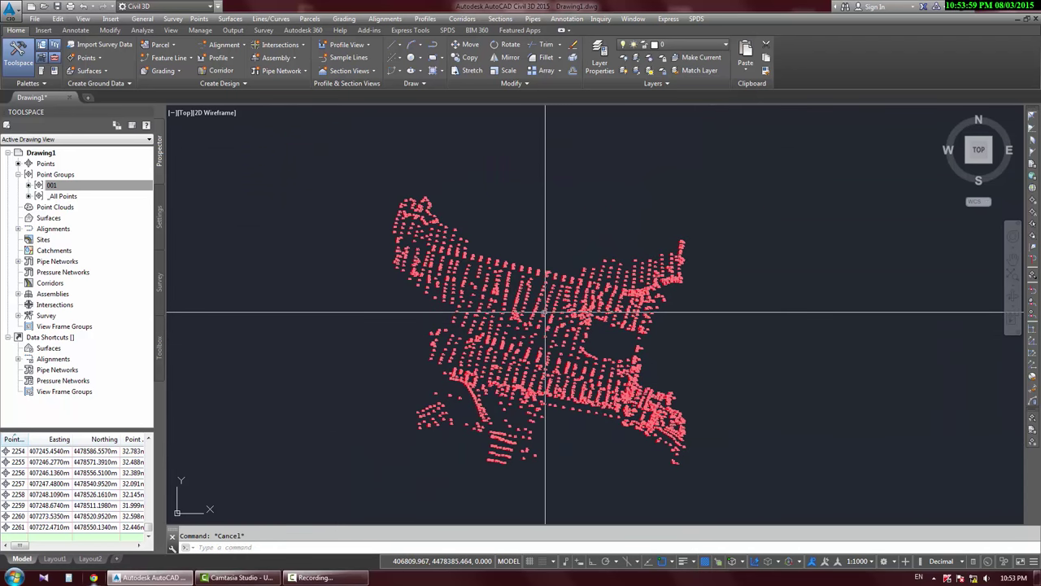
scroll(488, 286, "up", 5)
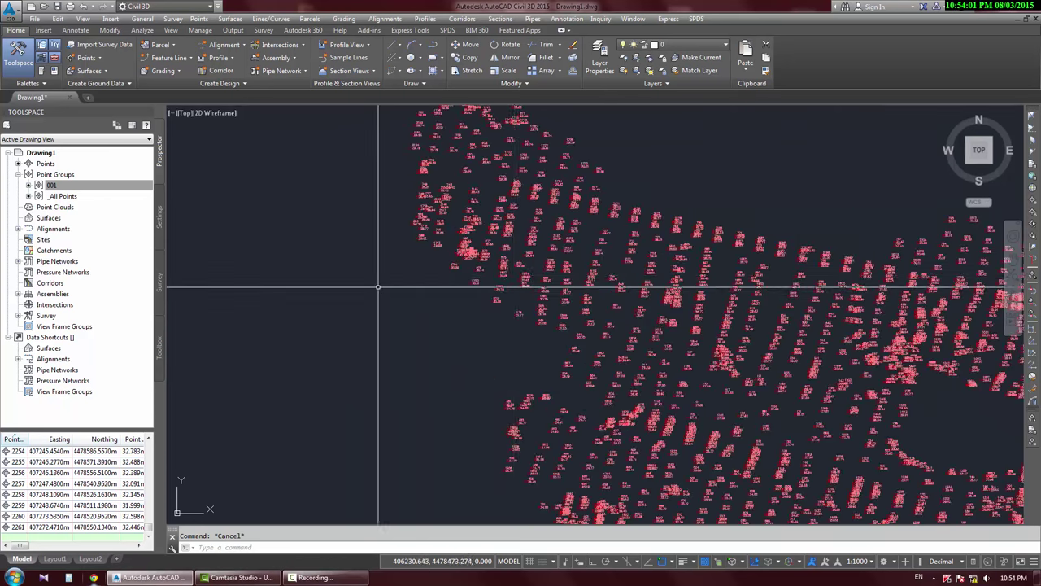
scroll(488, 287, "up", 8)
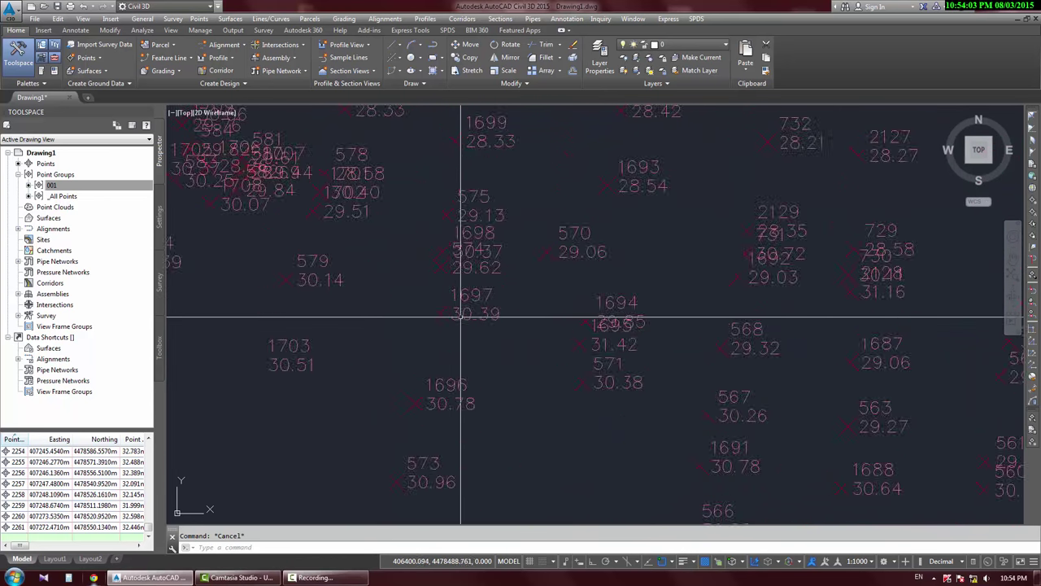
scroll(425, 344, "down", 10)
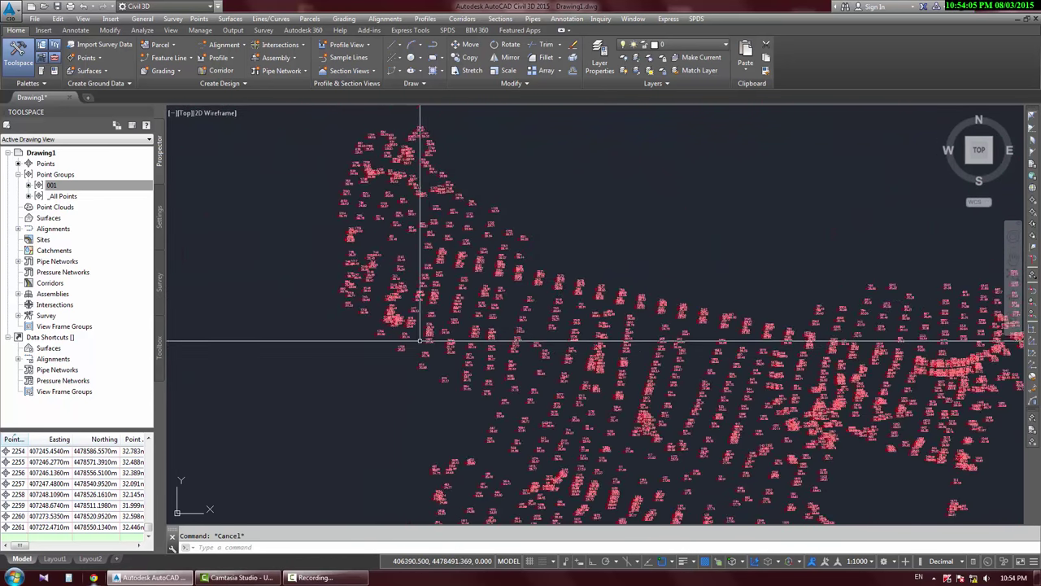
scroll(402, 213, "down", 4)
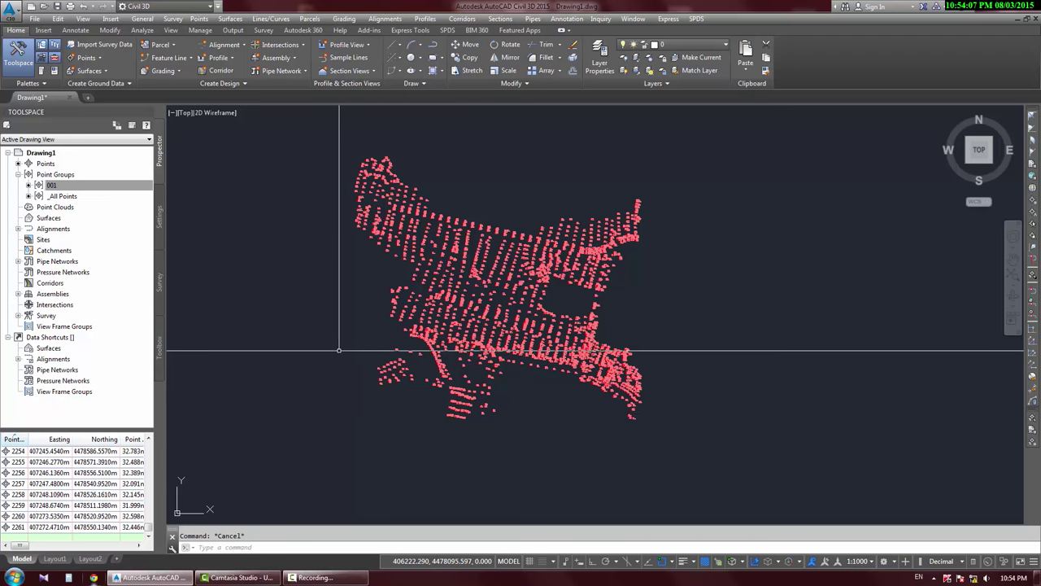
scroll(462, 368, "up", 6)
scroll(462, 369, "up", 8)
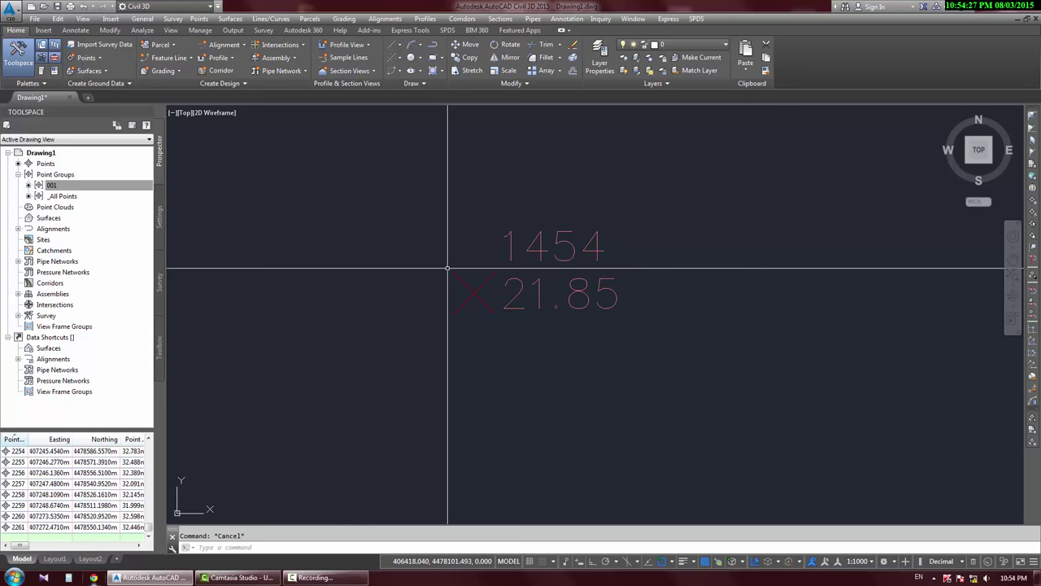
Examine how point 1454 is displayed, checking its cross marker and its number and elevation label.
left_click(423, 256)
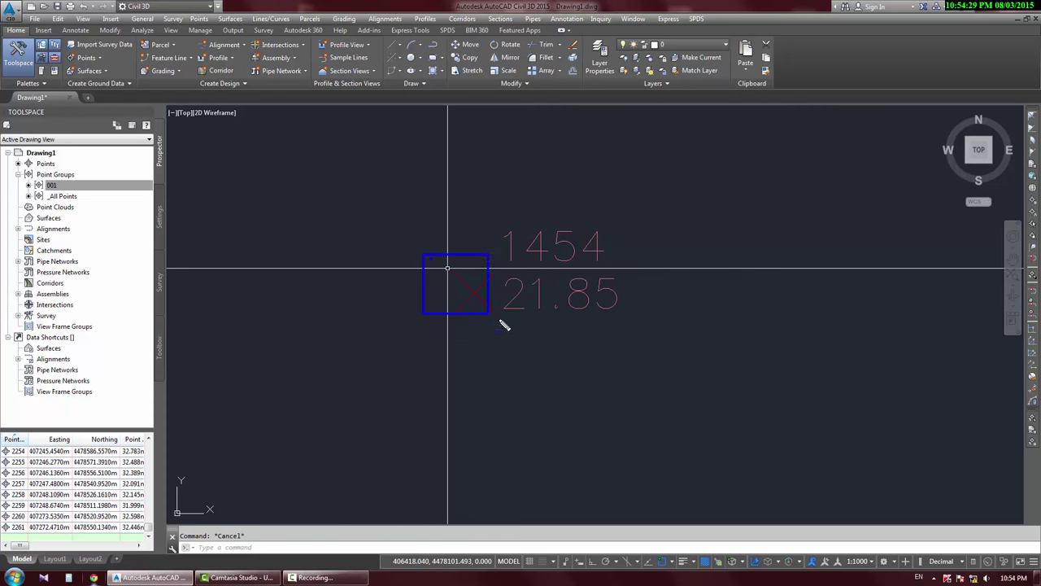
left_click_drag(505, 323, 504, 323)
key("Escape")
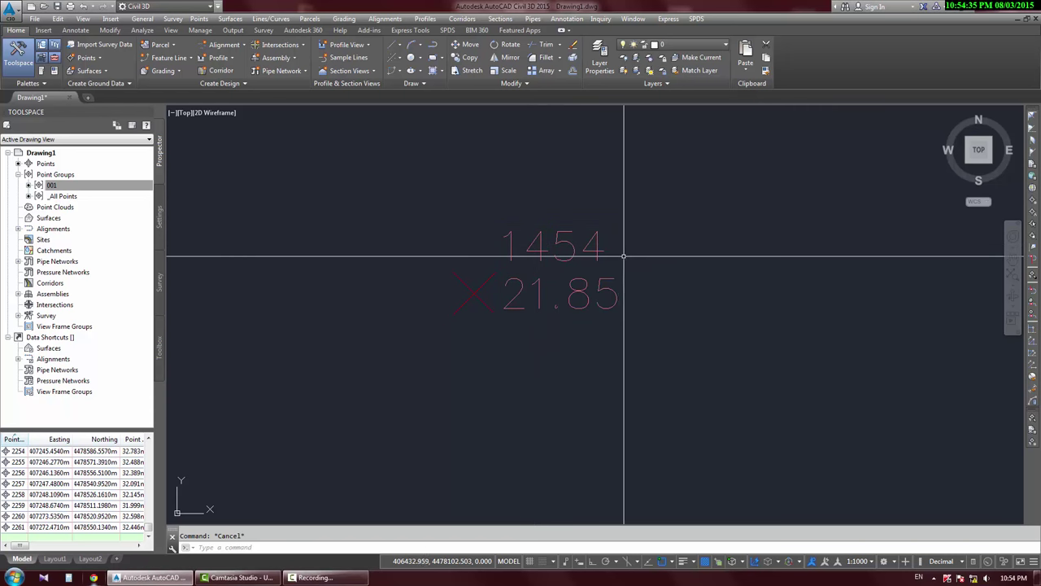
left_click(487, 280)
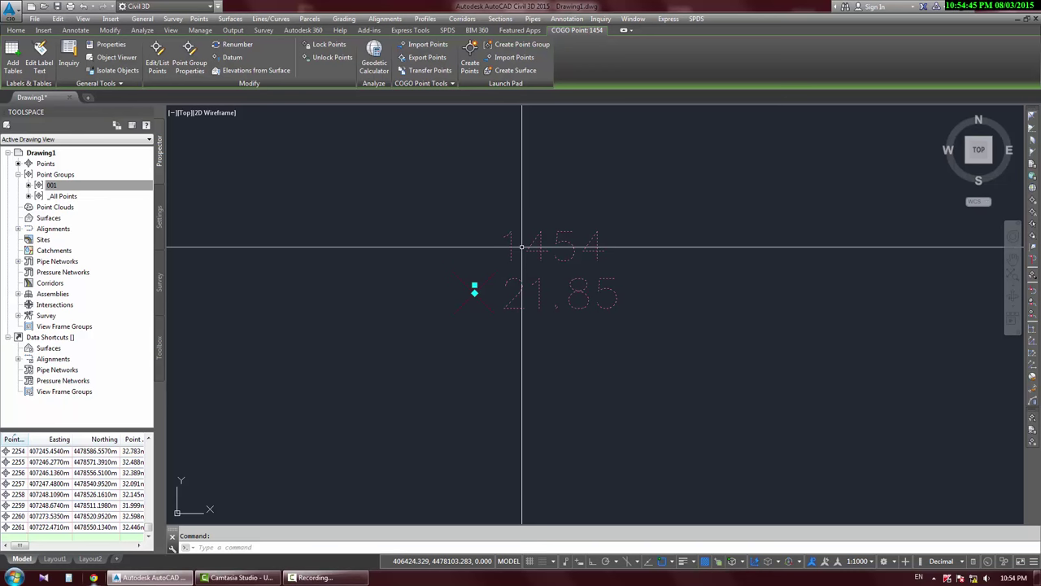
key("Escape")
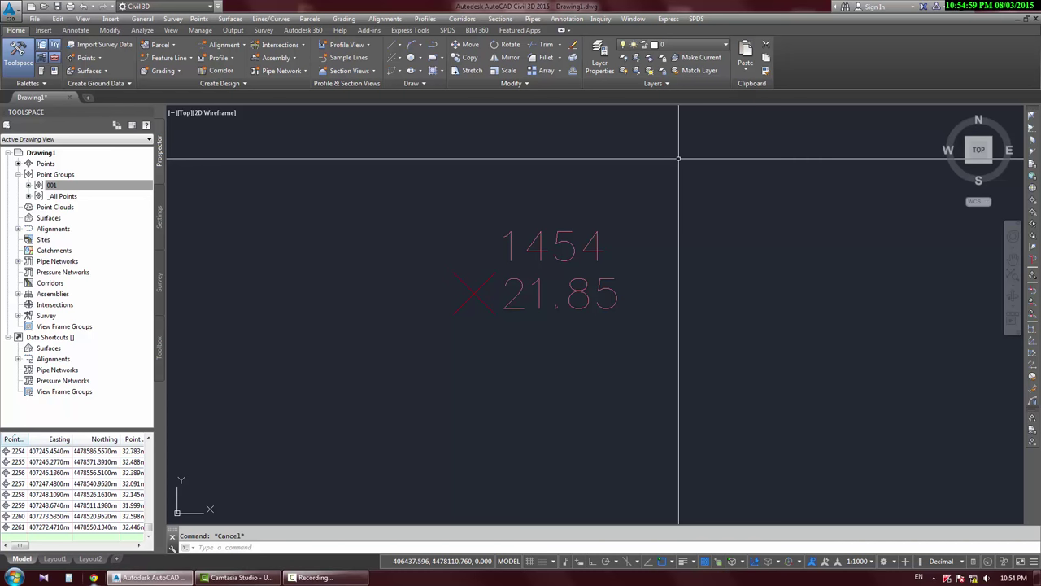
scroll(679, 157, "down", 5)
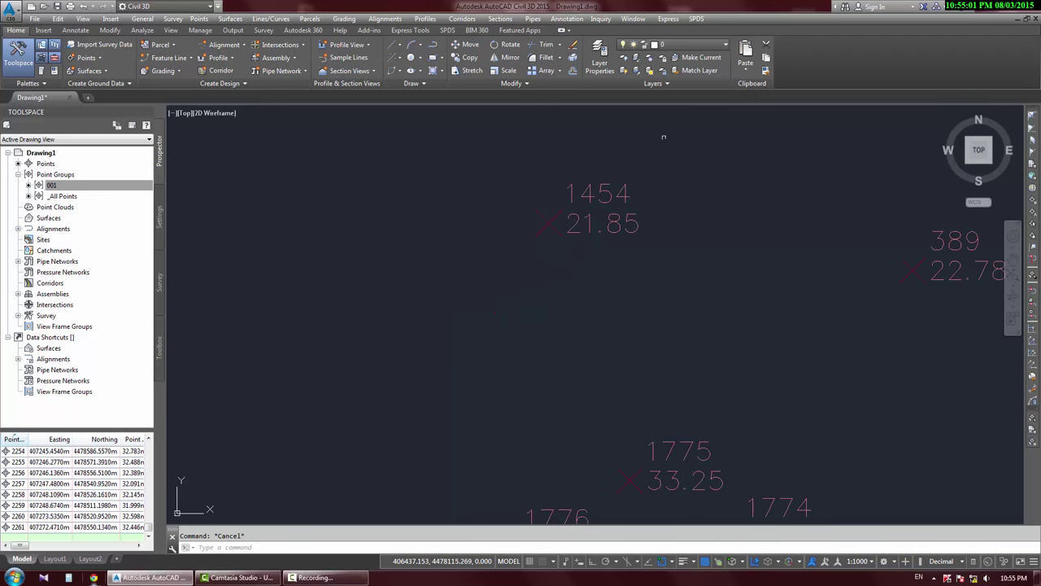
scroll(558, 272, "up", 8)
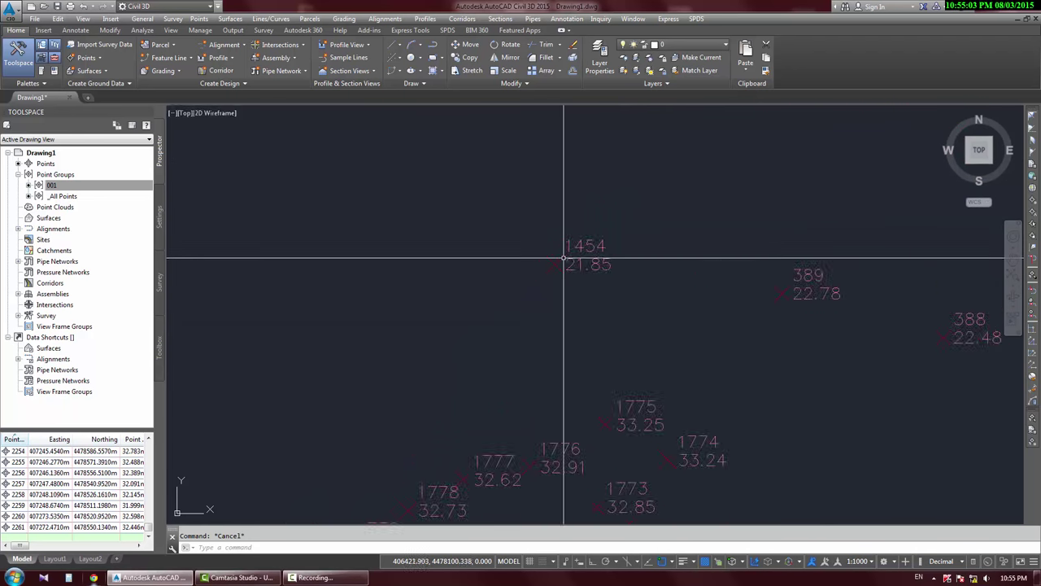
mouse_move(577, 267)
middle_mouse_down()
mouse_move(542, 326)
mouse_move(548, 282)
middle_mouse_up()
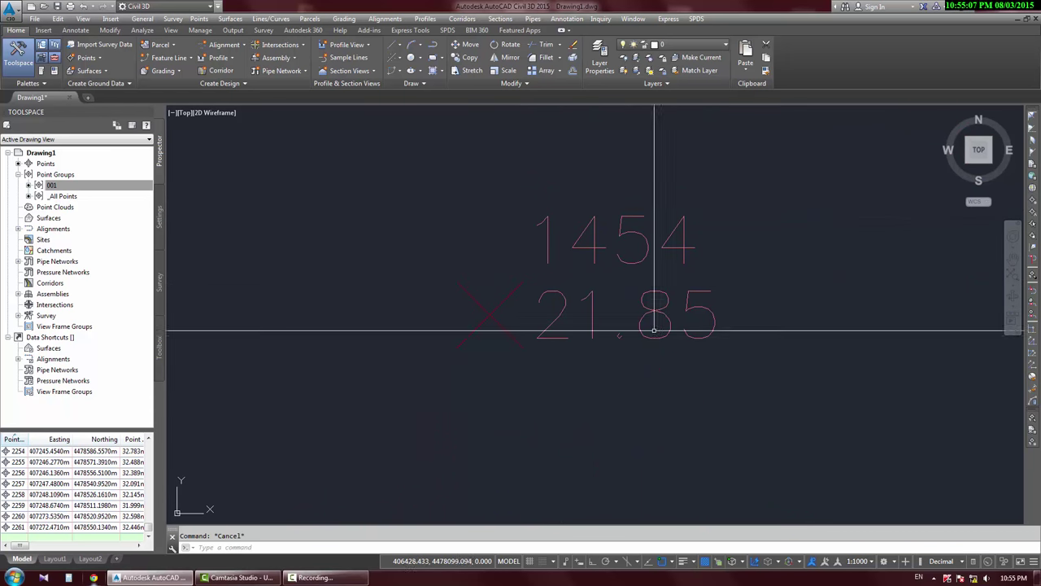
left_click(479, 301)
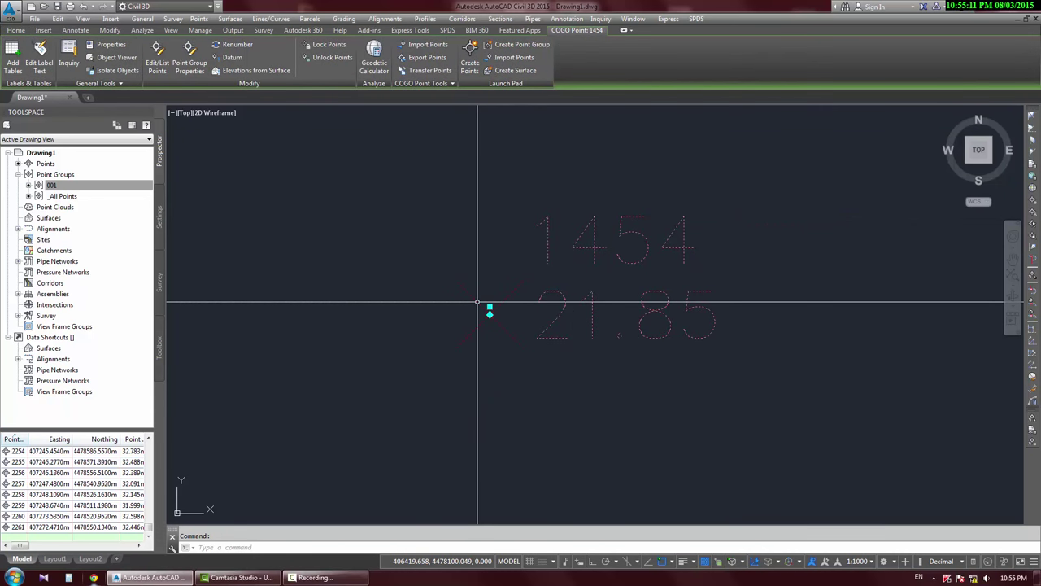
key("Escape")
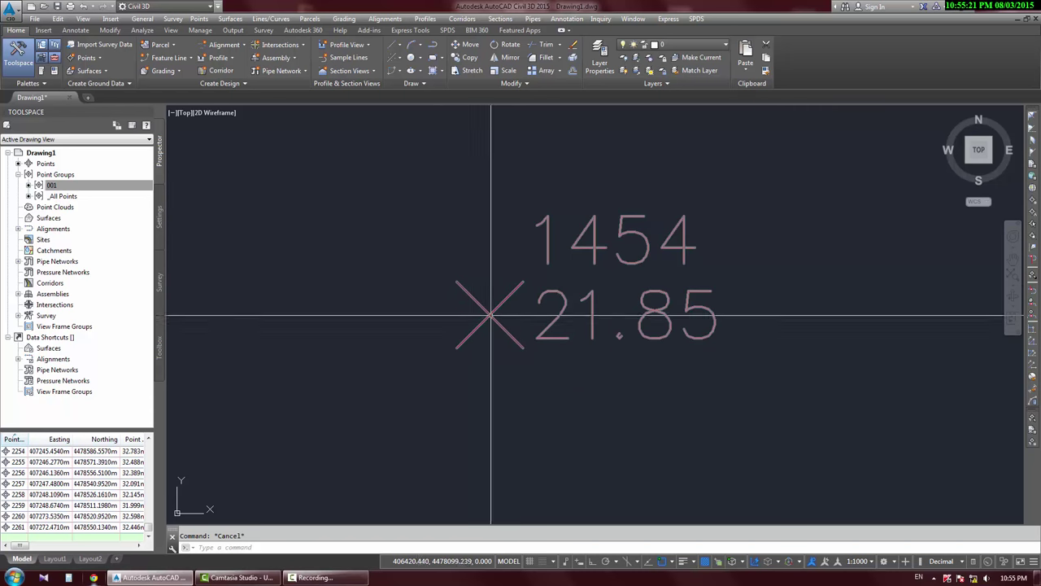
left_click(479, 284)
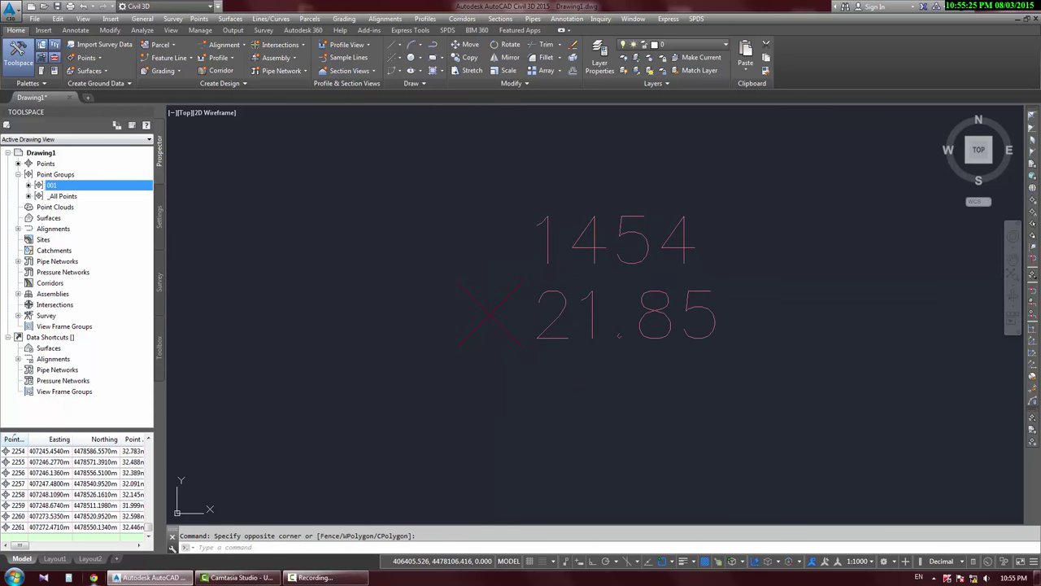
Open the properties of point group 001 and review its include criteria and default point and label styles.
mouse_move(51, 185)
right_click(51, 185)
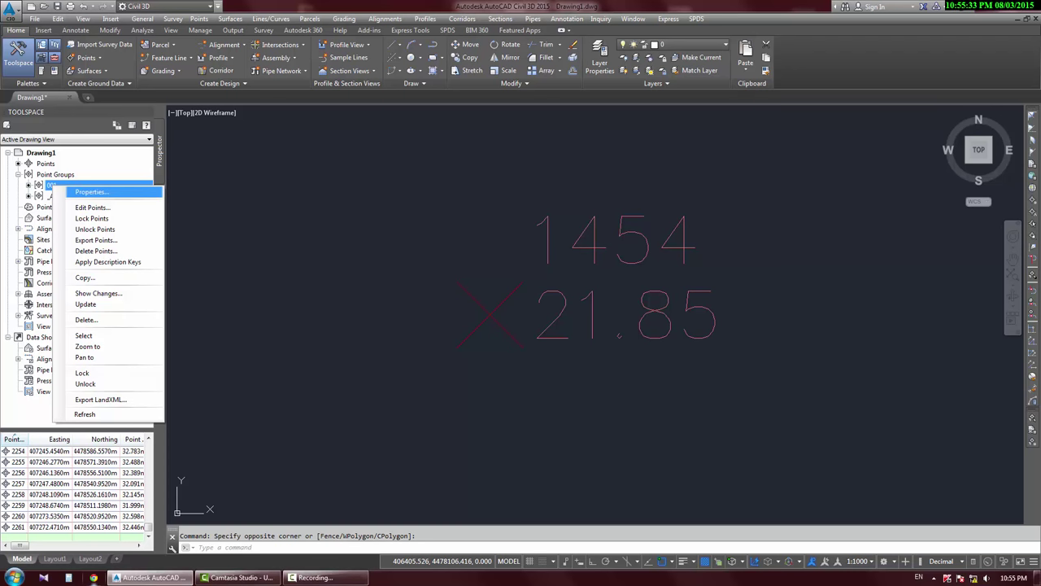
left_click(91, 192)
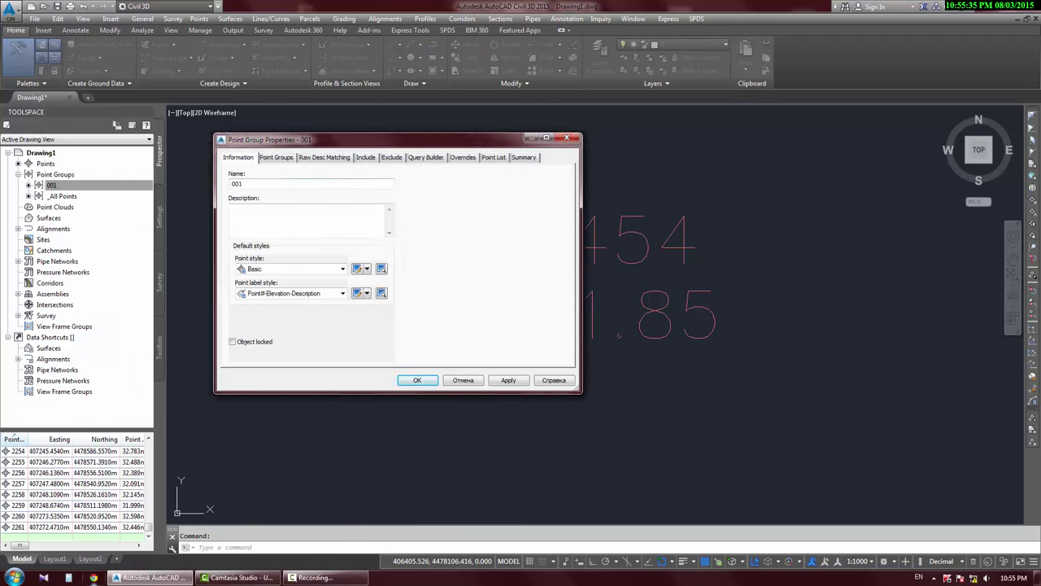
left_click_drag(269, 139, 753, 185)
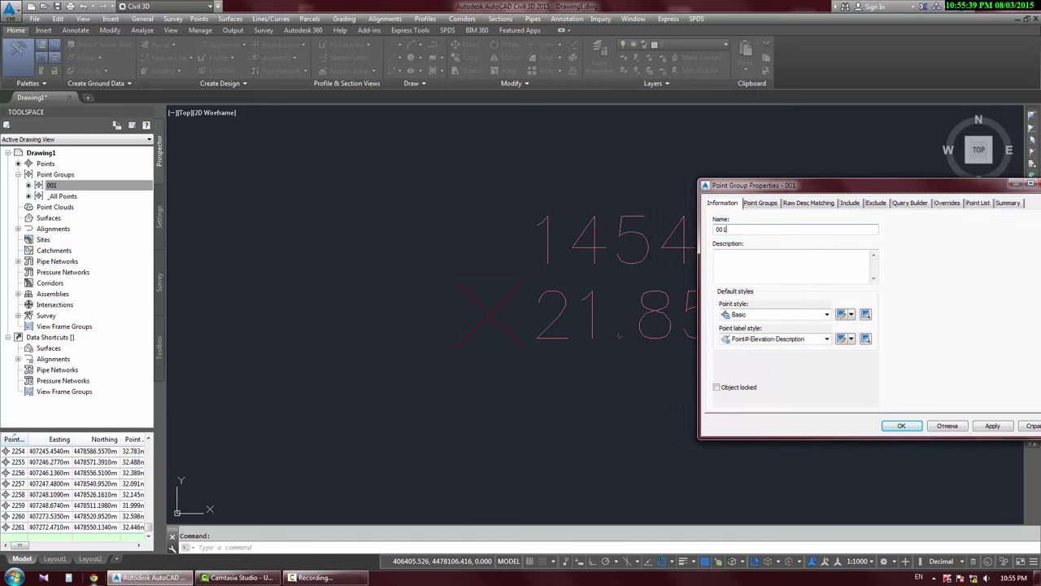
left_click(850, 204)
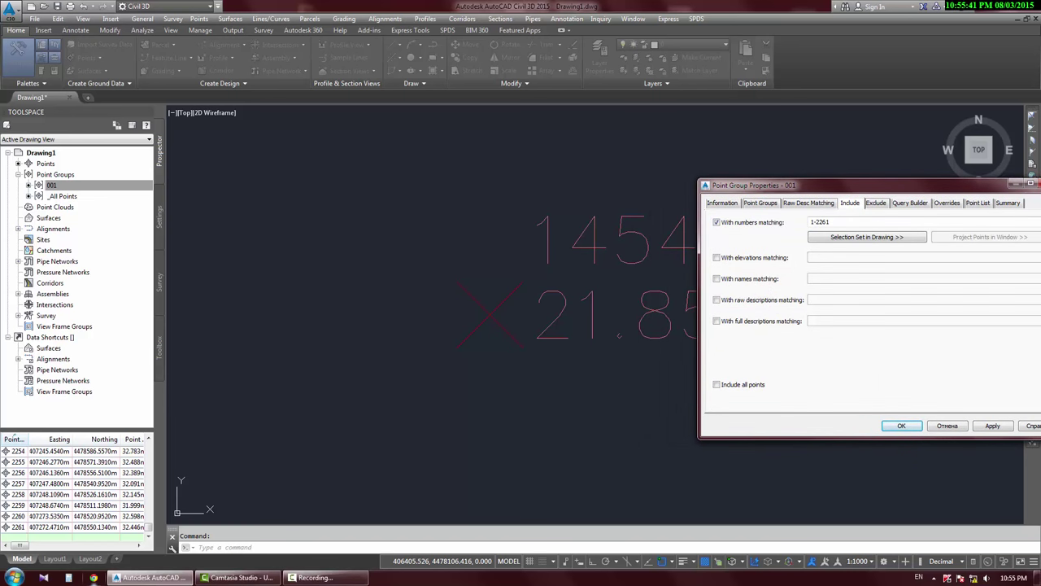
left_click(761, 203)
key("ctrl+shift+Tab")
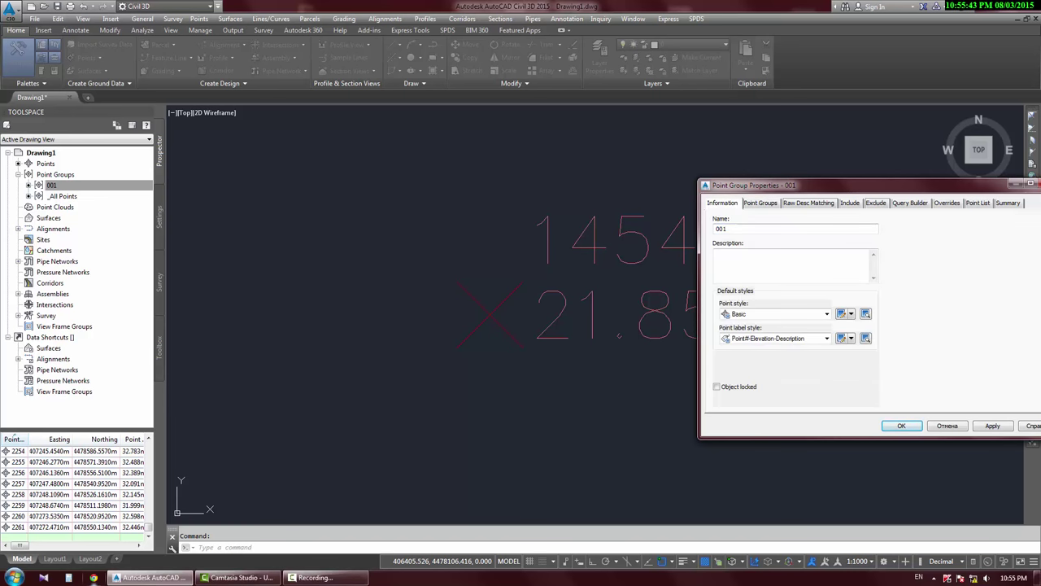
left_click_drag(798, 186, 862, 144)
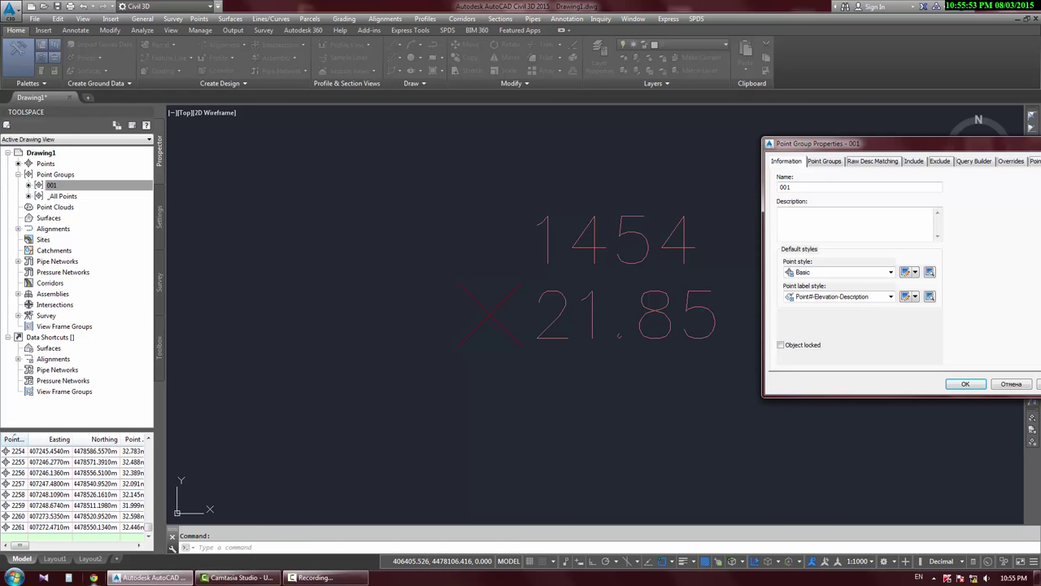
Set the default point style of group 001 to Bound and apply it to the drawing.
left_click(891, 272)
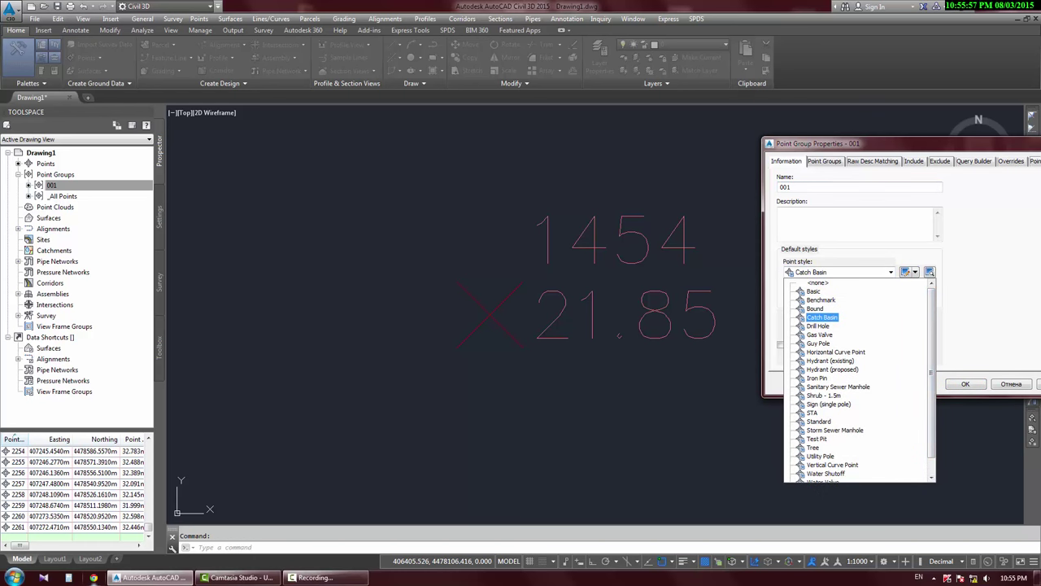
left_click(814, 292)
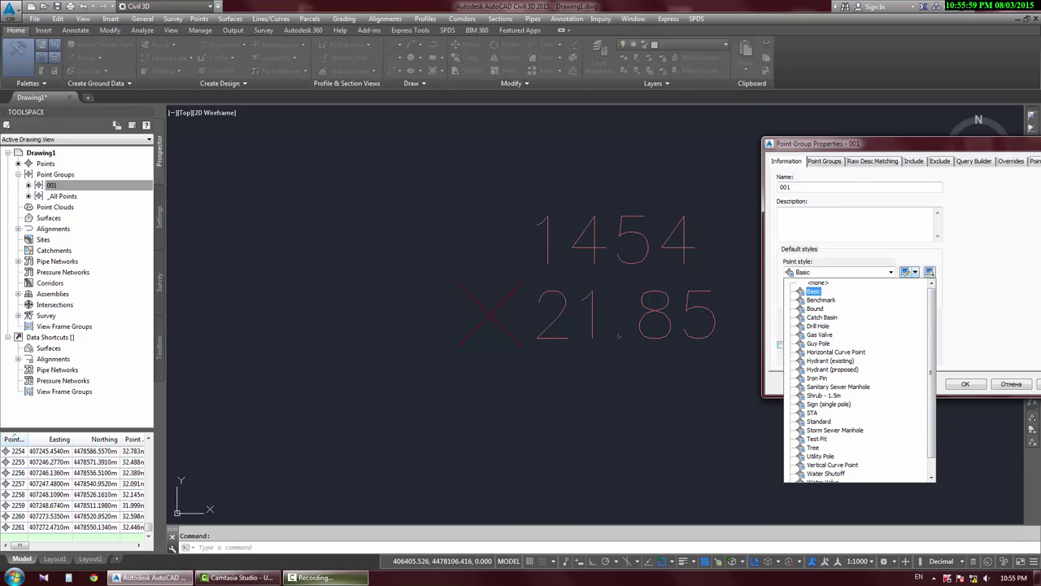
left_click(915, 271)
left_click(915, 272)
left_click(890, 272)
left_click(891, 272)
left_click(891, 272)
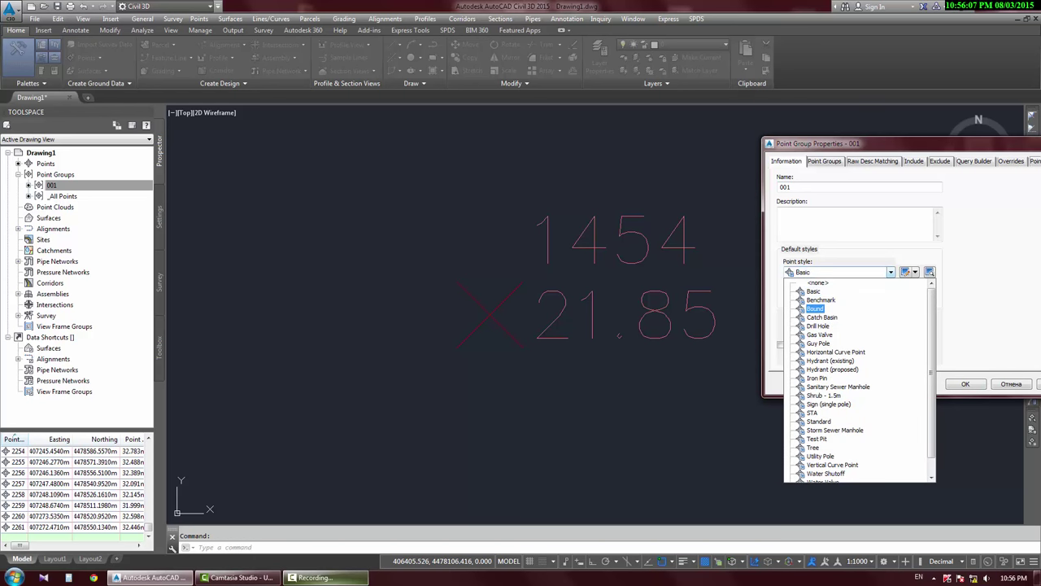
mouse_move(932, 312)
left_mouse_down()
mouse_move(932, 327)
mouse_move(931, 311)
left_mouse_up()
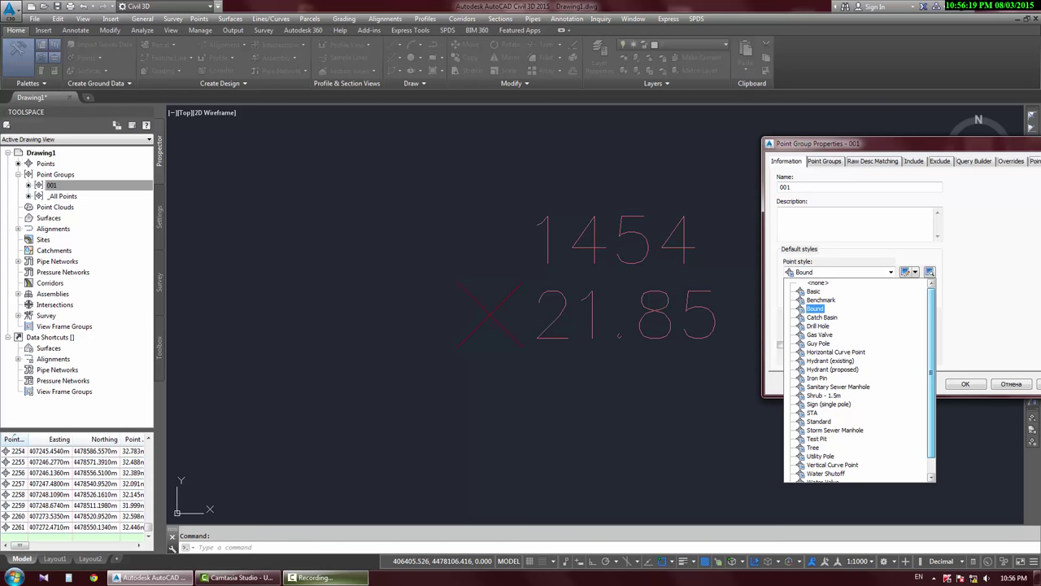
left_click(816, 309)
left_click_drag(887, 144, 814, 126)
left_click(984, 365)
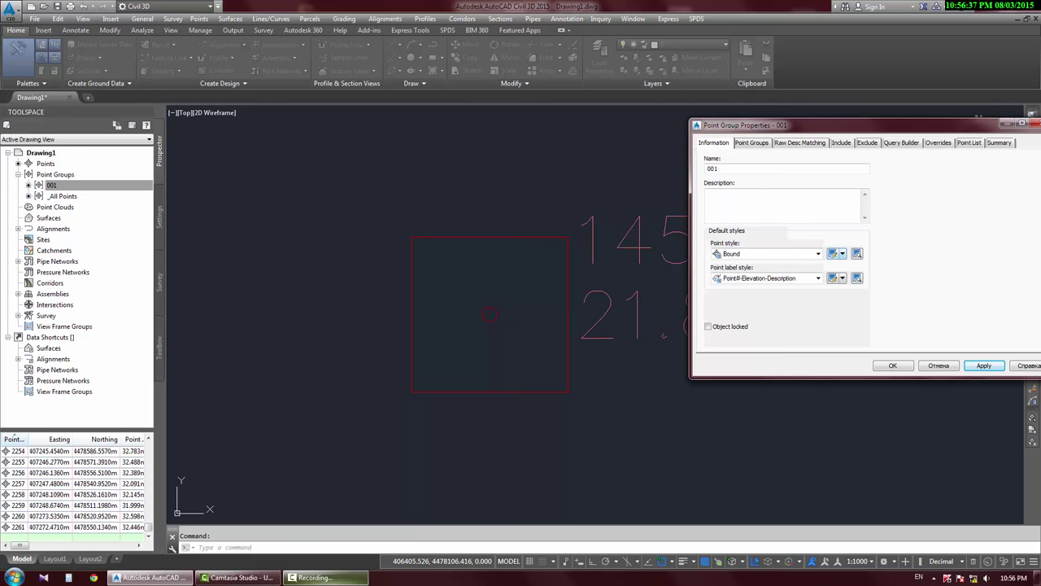
Review the editing options for the Bound point style and the choice of available point styles.
left_click(842, 253)
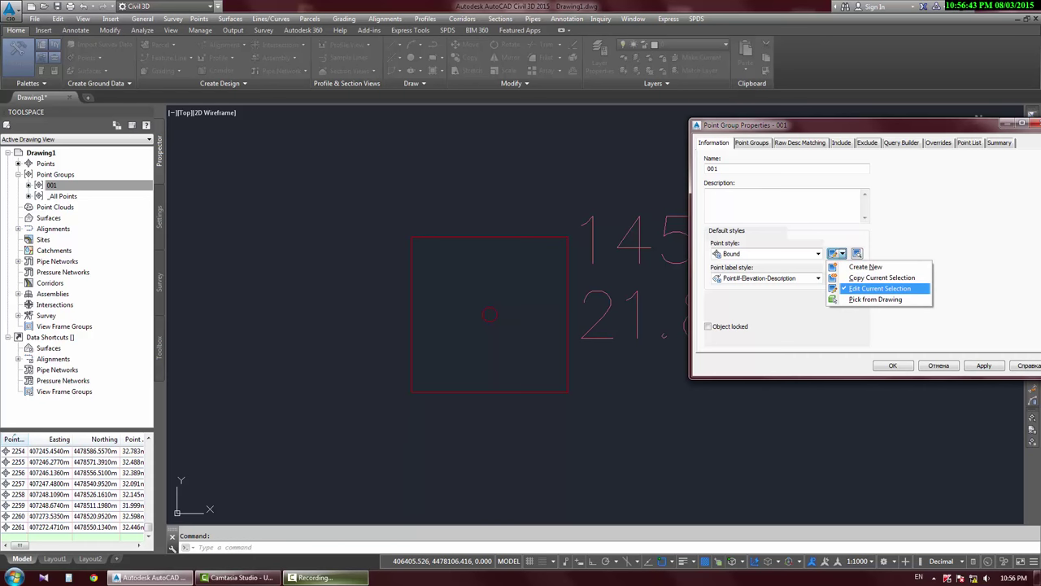
left_click(834, 254)
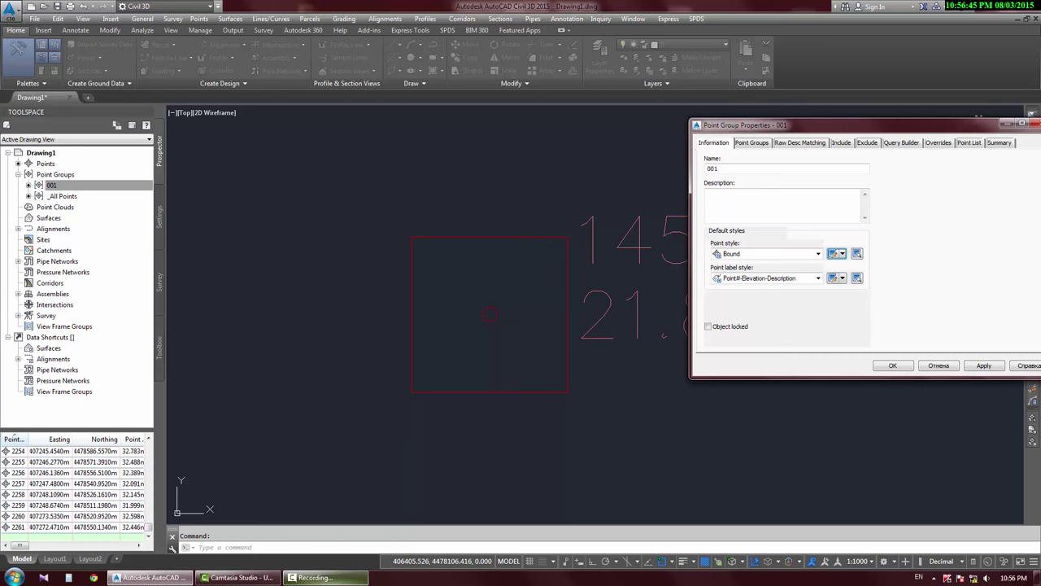
left_click(843, 254)
left_click(841, 254)
left_click(834, 254)
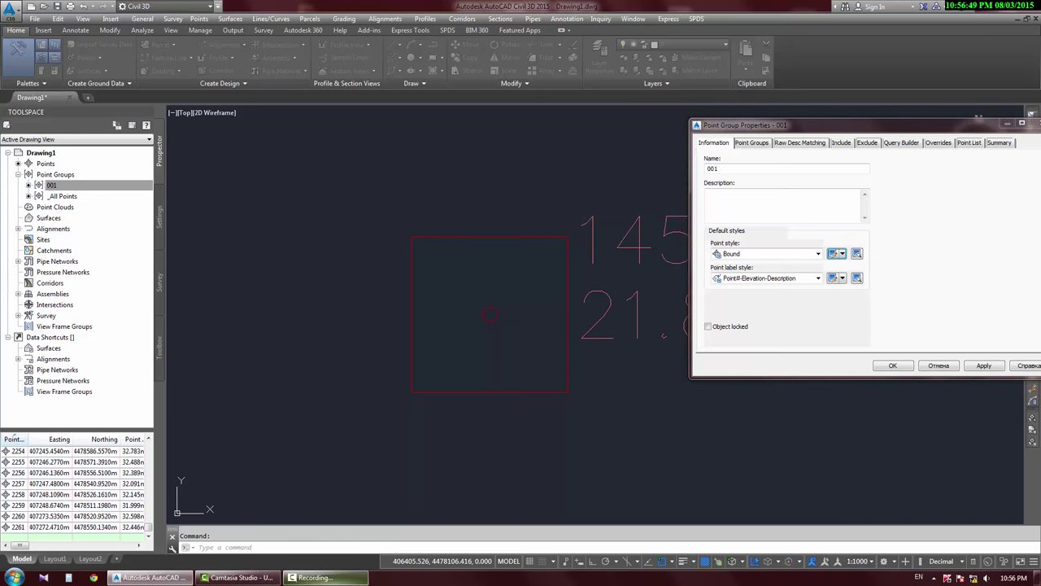
key("Escape")
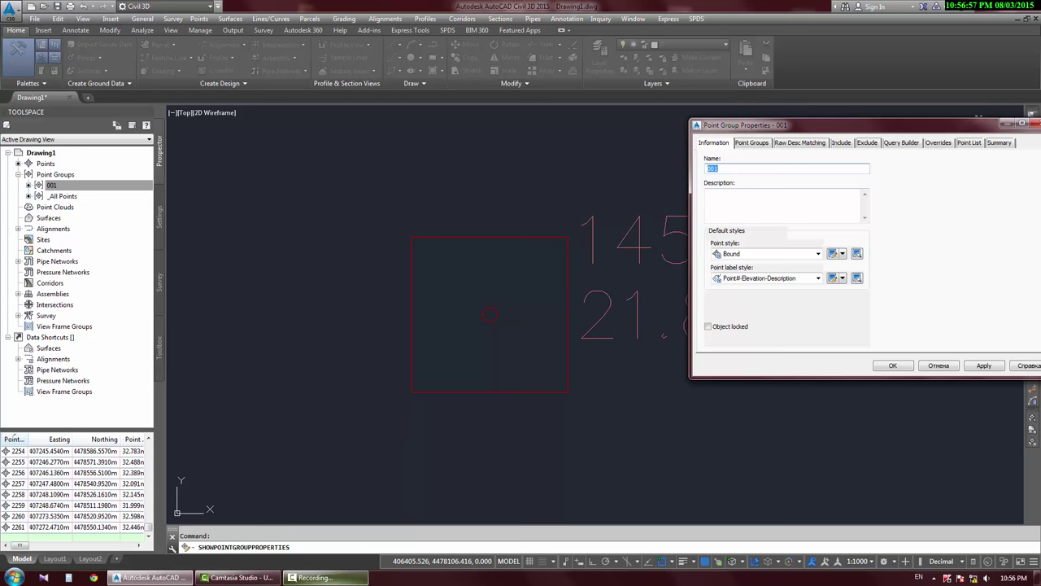
left_click(819, 254)
left_click(819, 254)
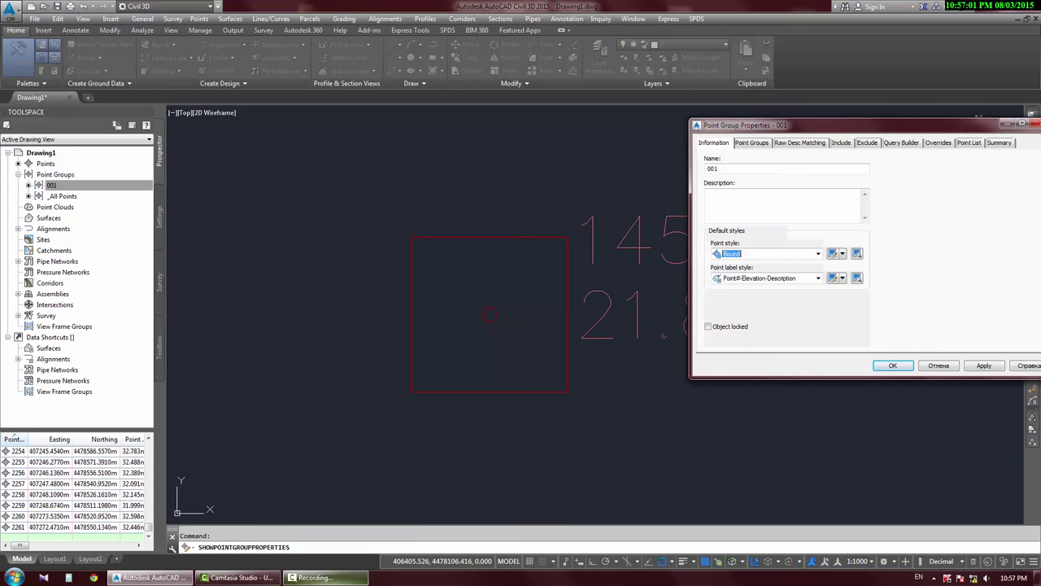
Create a new point style for the group, named with the author's first name followed by "_Point_Style".
left_click(842, 253)
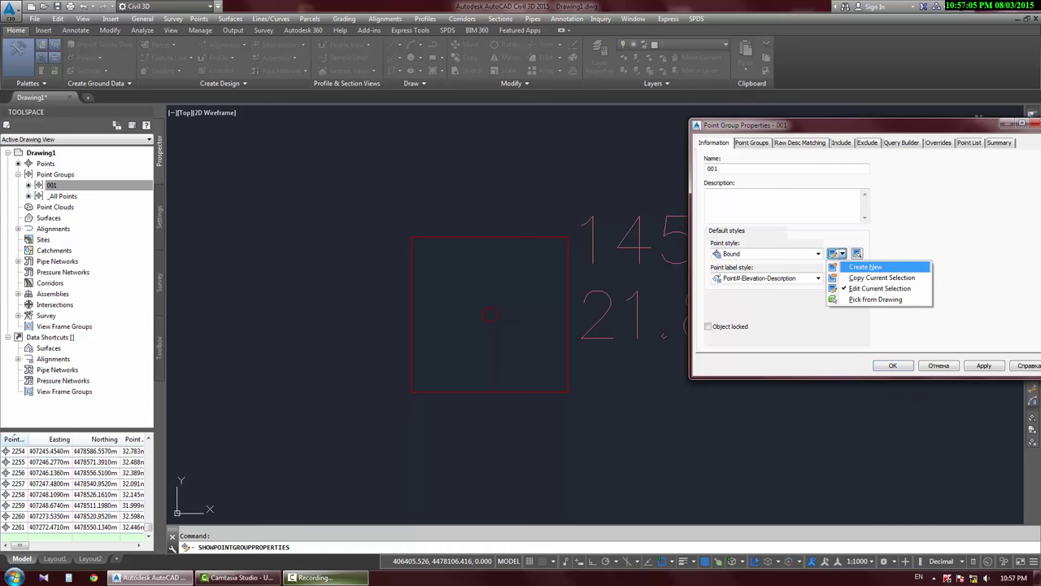
left_click(866, 267)
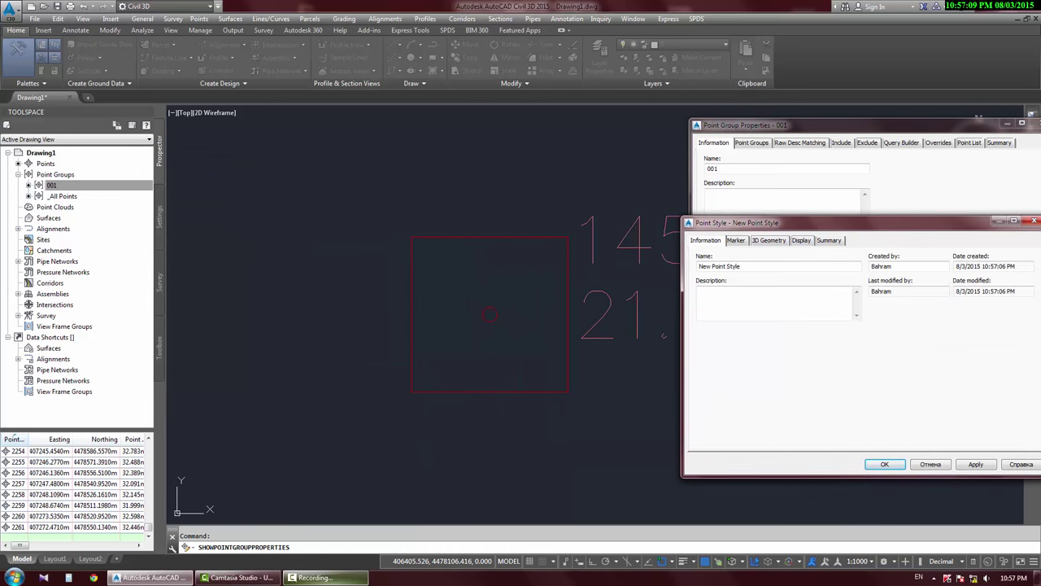
left_click_drag(750, 267, 697, 267)
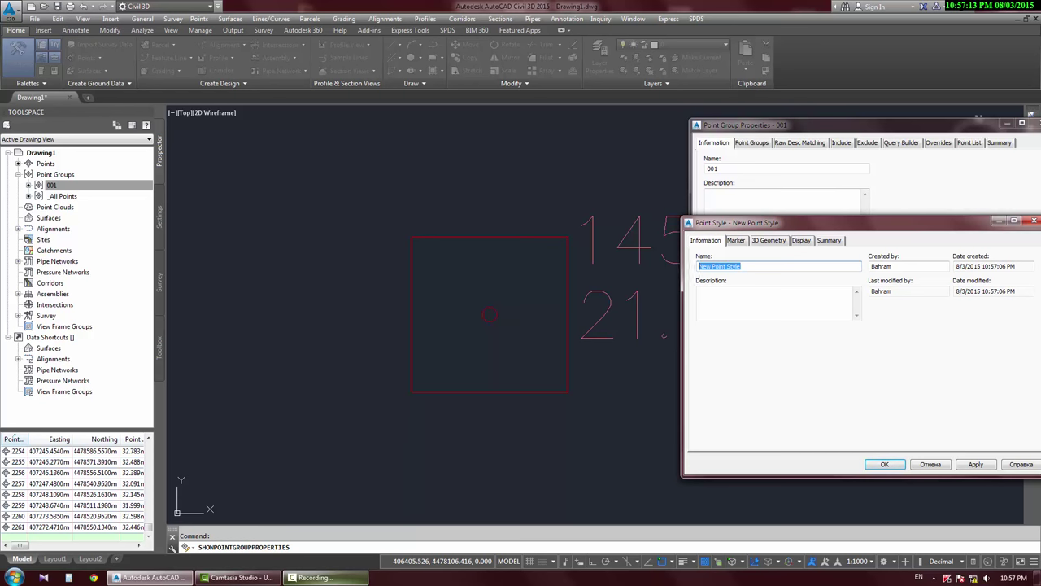
type("Point")
type("_S")
type("tyle")
type("Bahram")
type("_")
key("Tab")
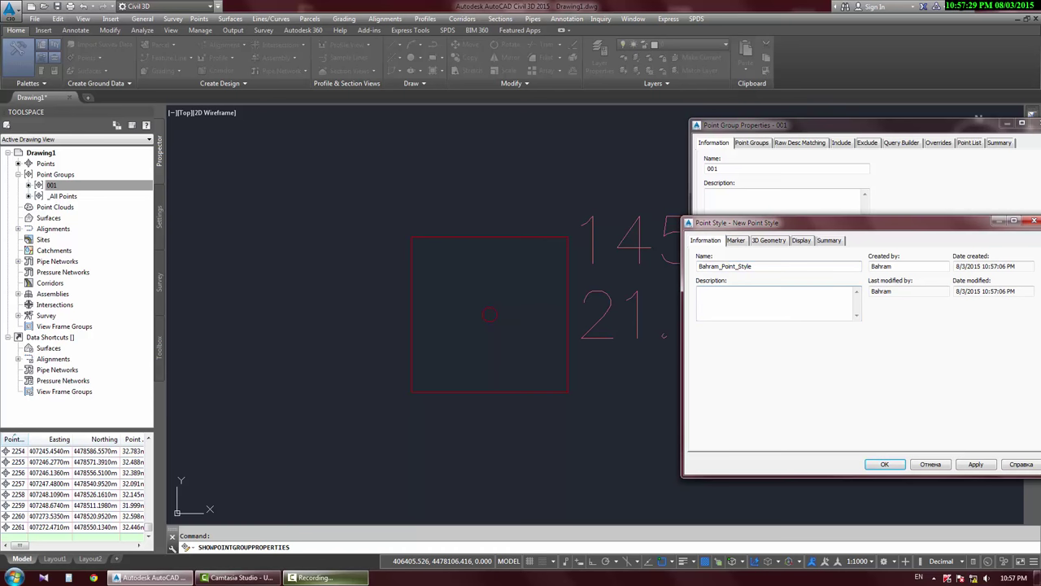
Try the custom marker shapes for the new point style and choose the plus sign combined with a circle.
mouse_move(789, 222)
left_mouse_down()
mouse_move(813, 281)
mouse_move(836, 269)
mouse_move(741, 247)
left_mouse_up()
left_click(783, 284)
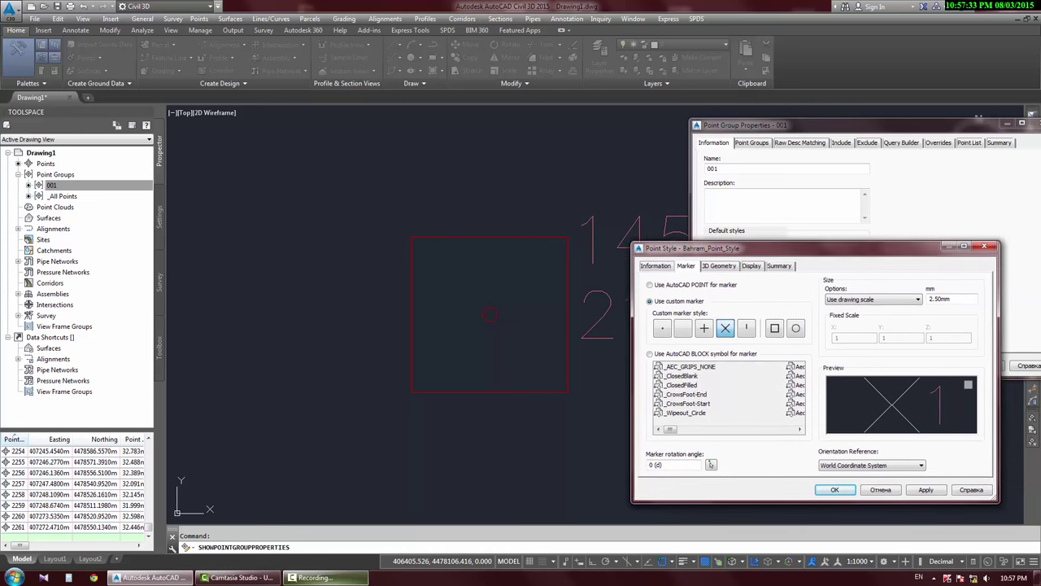
mouse_move(884, 396)
left_mouse_down()
mouse_move(877, 388)
mouse_move(898, 385)
mouse_move(869, 374)
left_mouse_up()
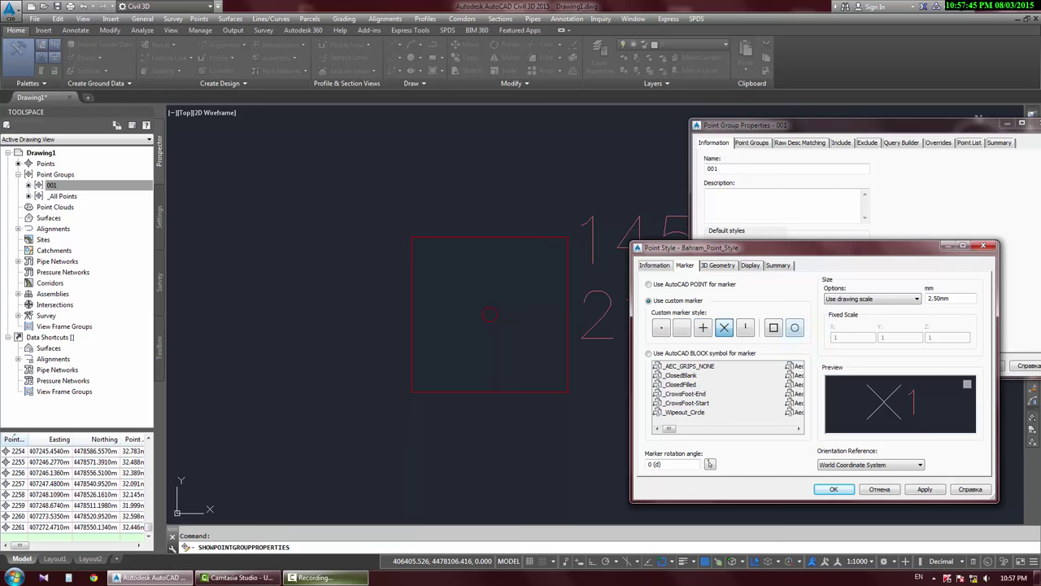
left_click(661, 328)
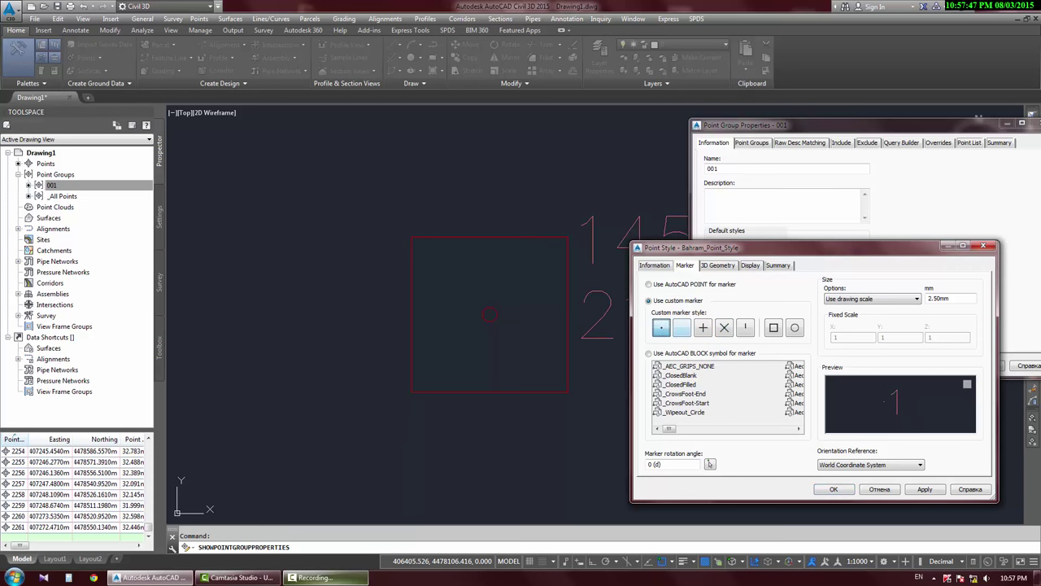
left_click(682, 328)
left_click(703, 327)
left_click(724, 327)
left_click(745, 327)
left_click(795, 327)
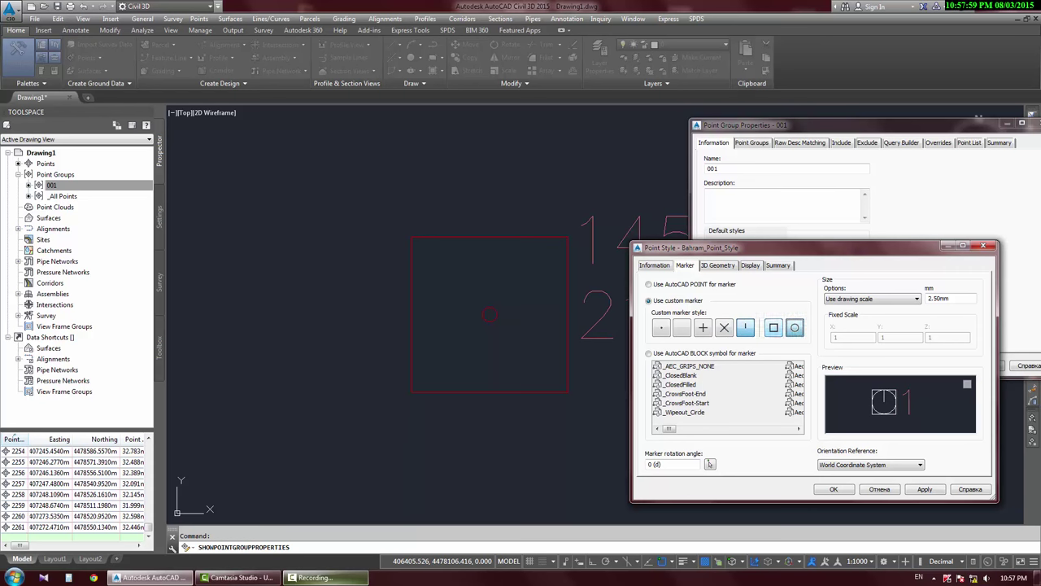
left_click(724, 327)
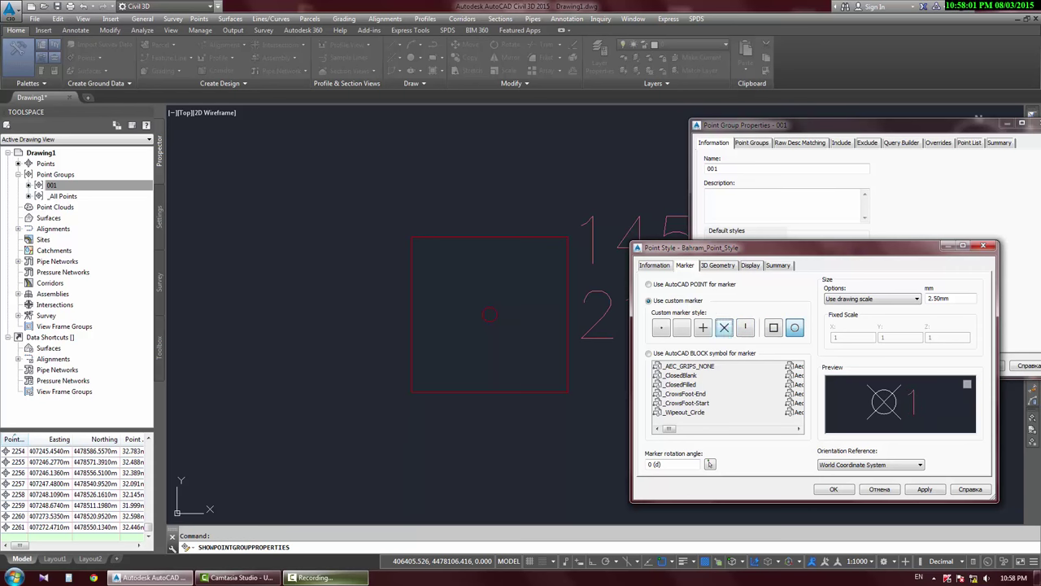
left_click(702, 327)
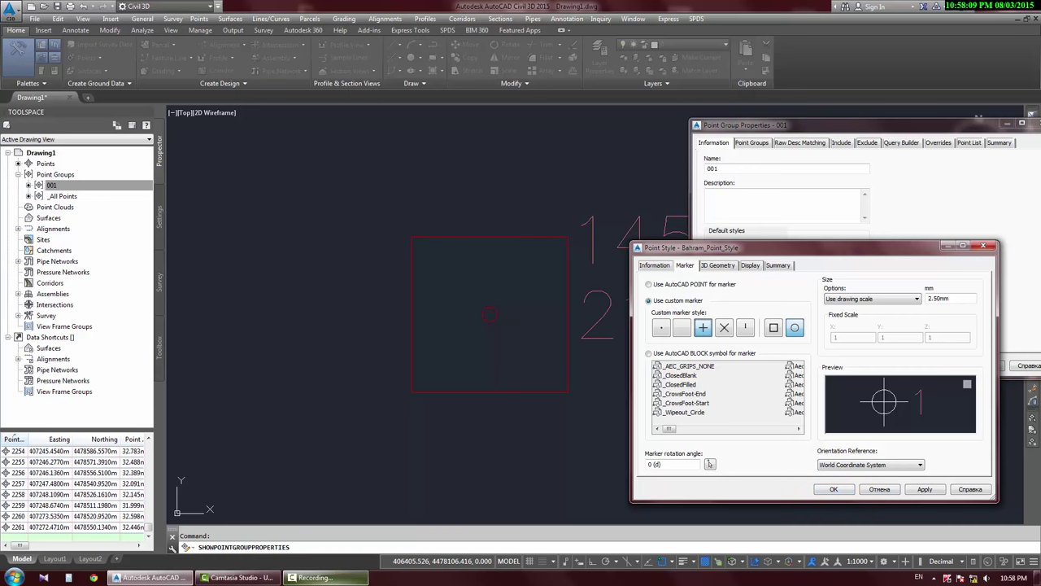
Set the new style's 3D point display mode to Use Point Elevation.
left_click(718, 265)
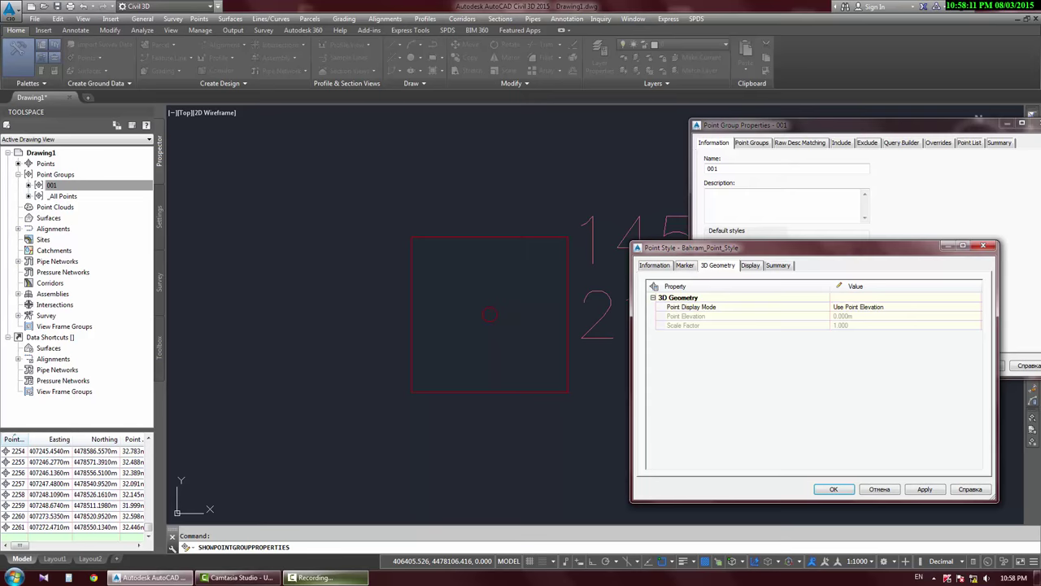
left_click(895, 307)
left_click(977, 307)
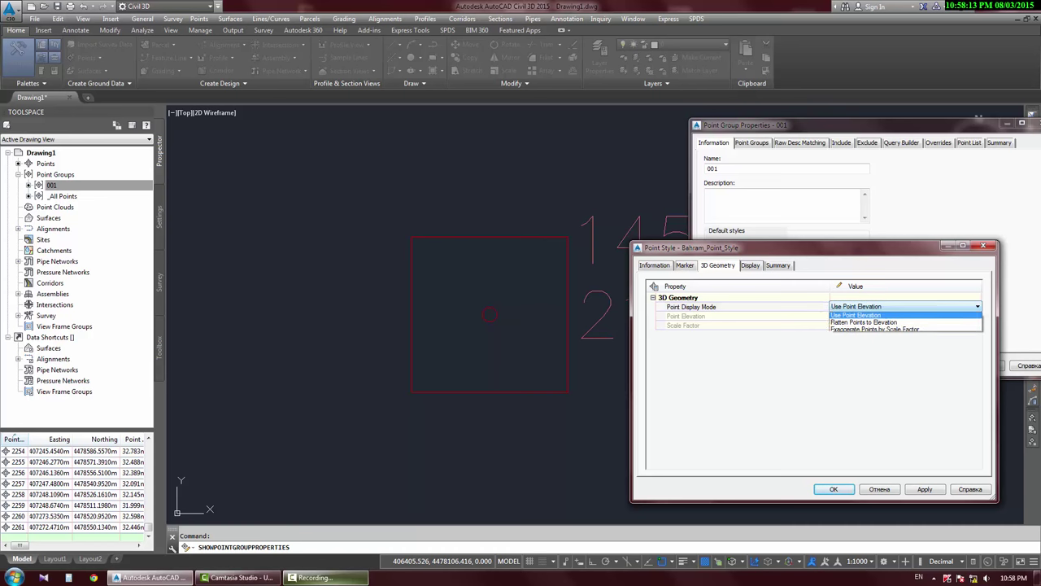
left_click(856, 316)
left_click(773, 374)
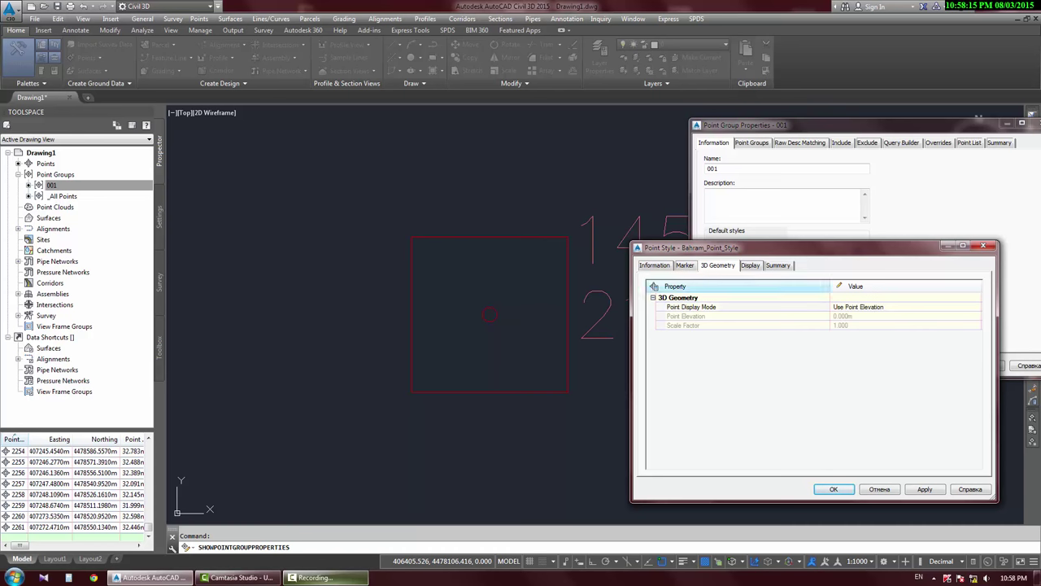
Hide the Label component in the new style's plan display and accept the style for point group 001.
key("ctrl+Tab")
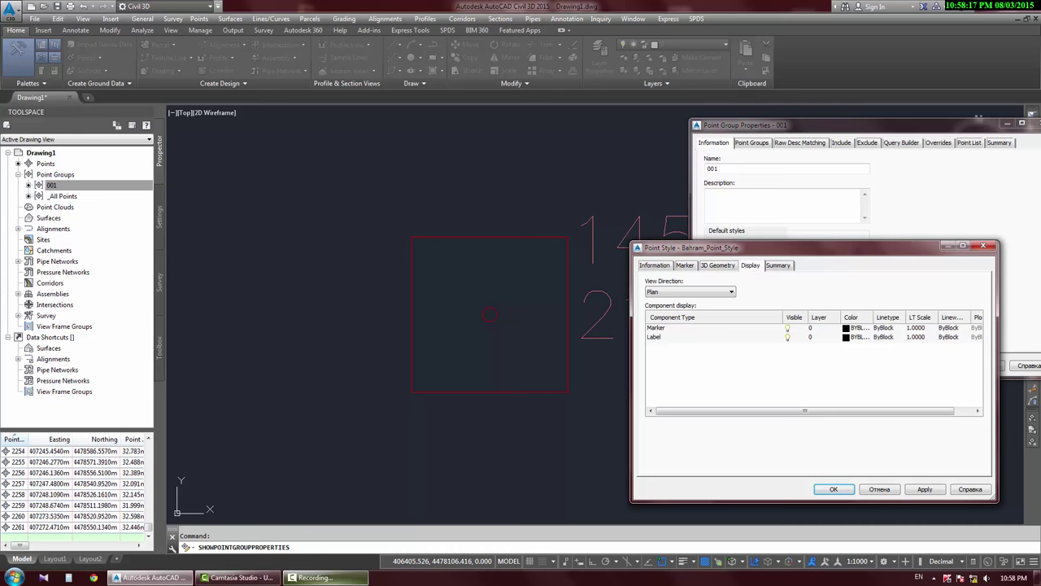
left_click_drag(732, 247, 808, 217)
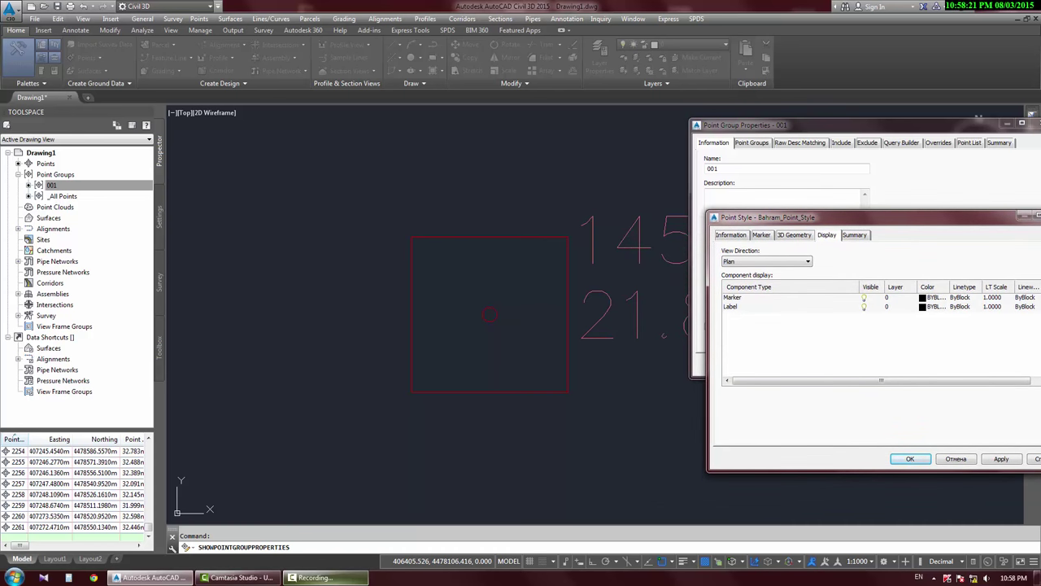
left_click_drag(808, 218, 784, 197)
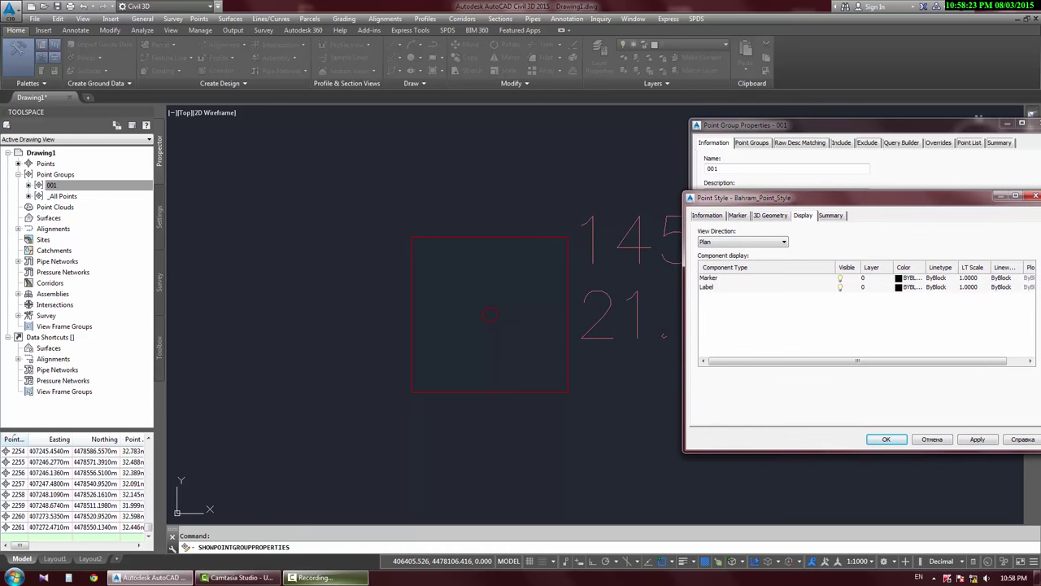
left_click(736, 288)
left_click(736, 278)
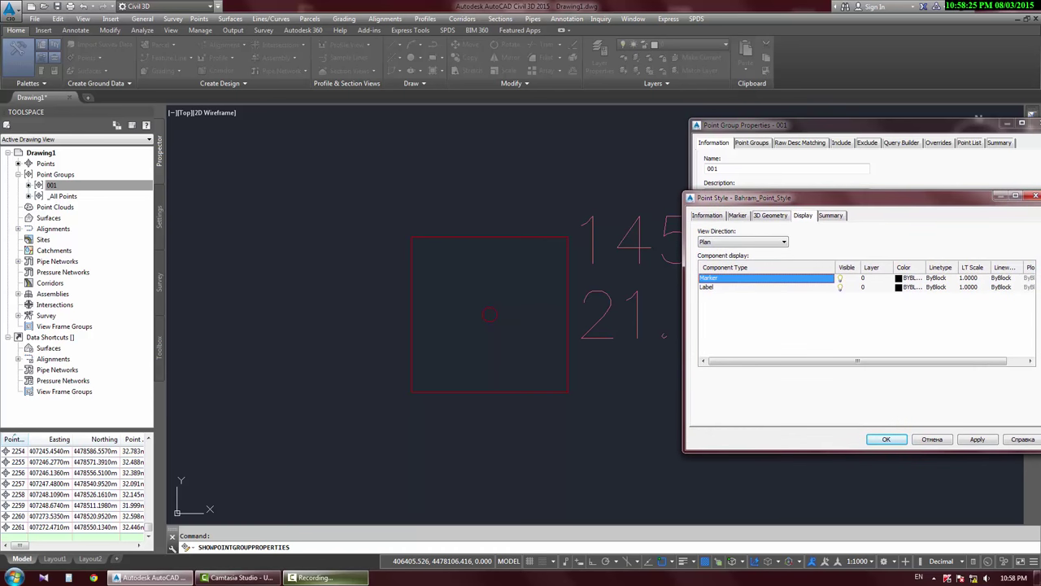
left_click(841, 278)
left_click(737, 287)
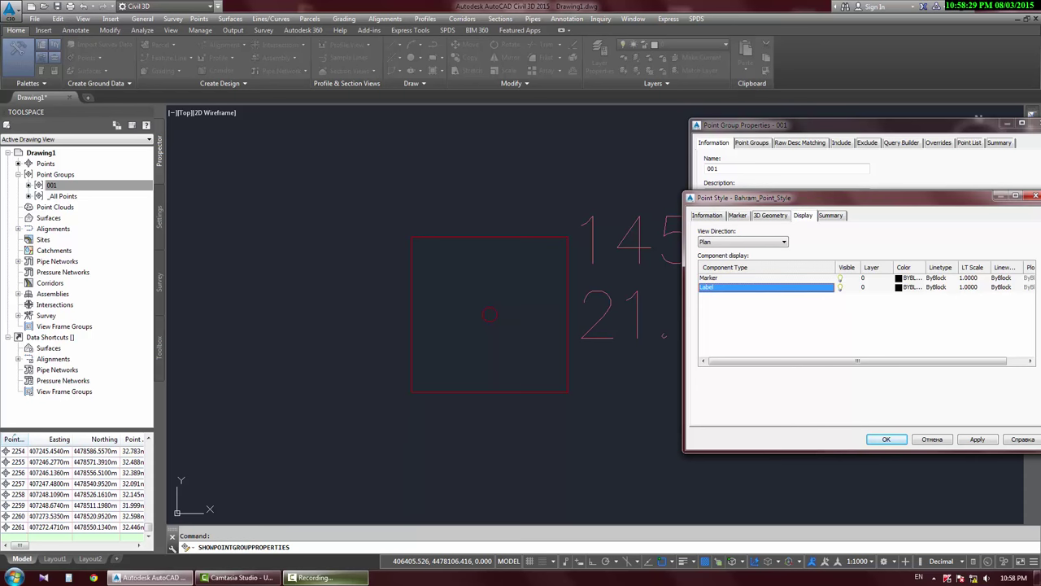
left_click(844, 287)
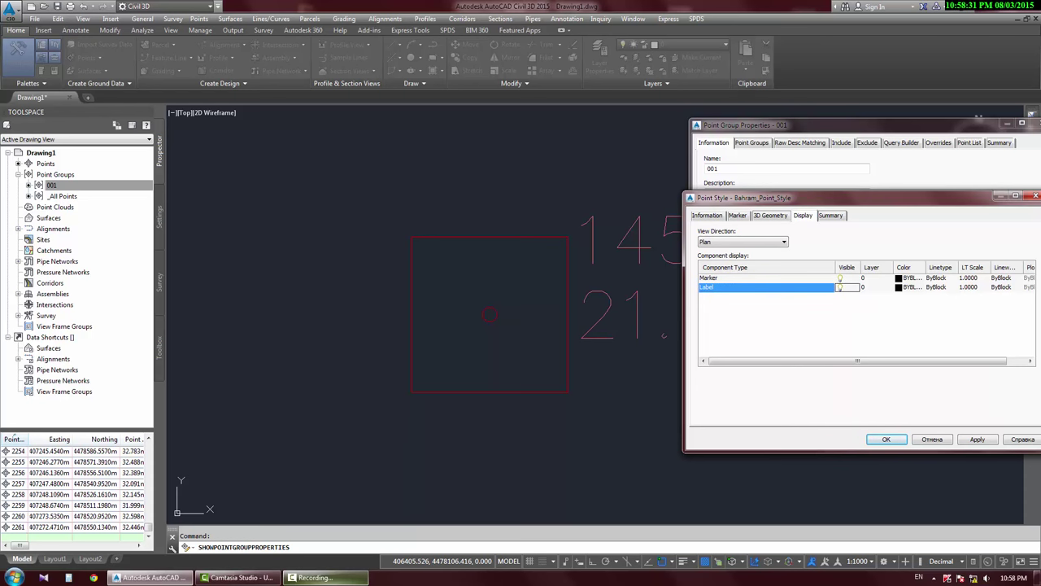
left_click(887, 440)
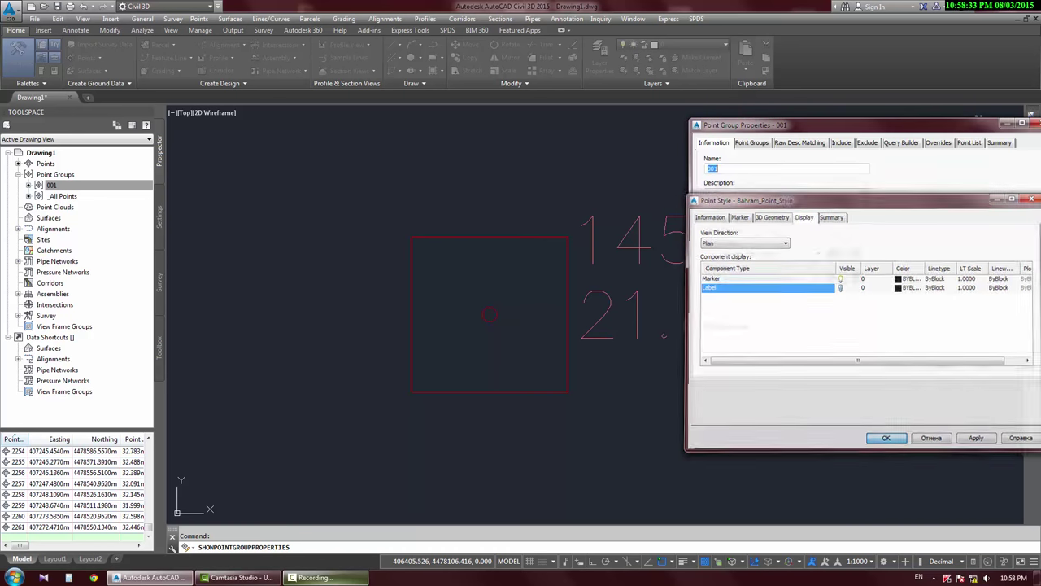
left_click(893, 364)
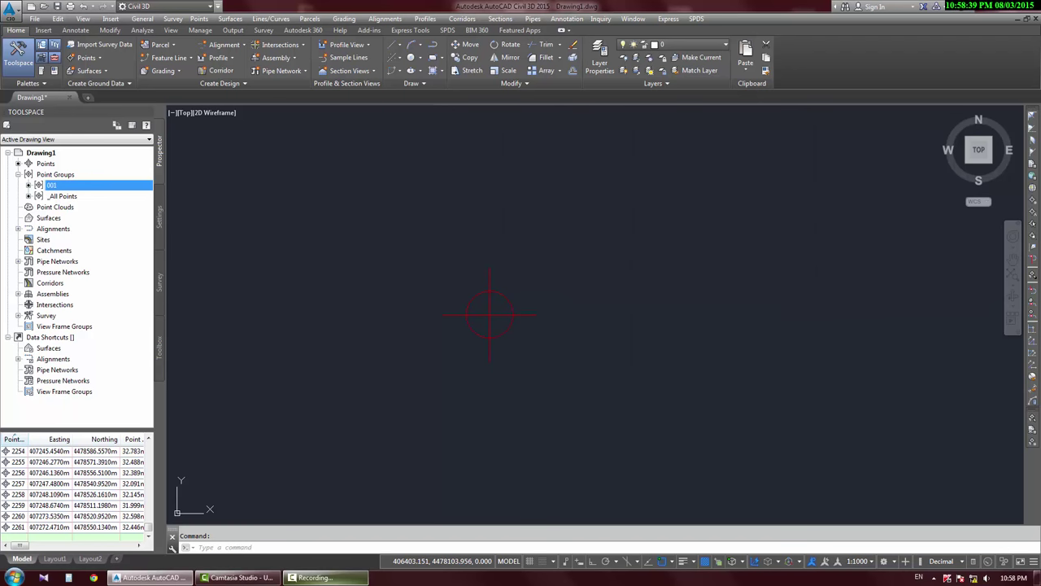
Reopen point group 001's properties and edit its custom point style to make the Label component visible again in plan.
right_click(52, 185)
left_click(81, 188)
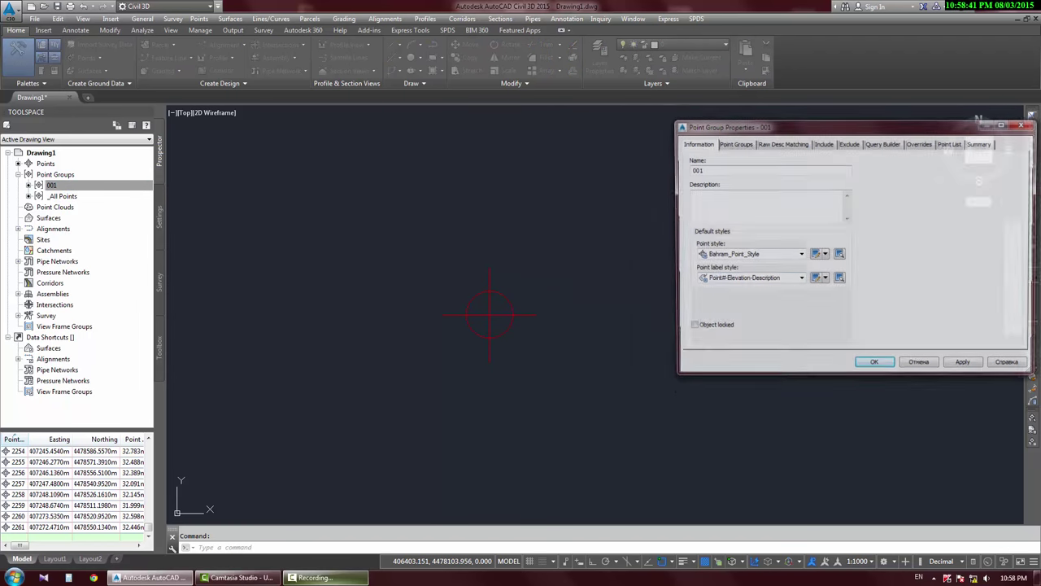
left_click(800, 255)
left_click(744, 265)
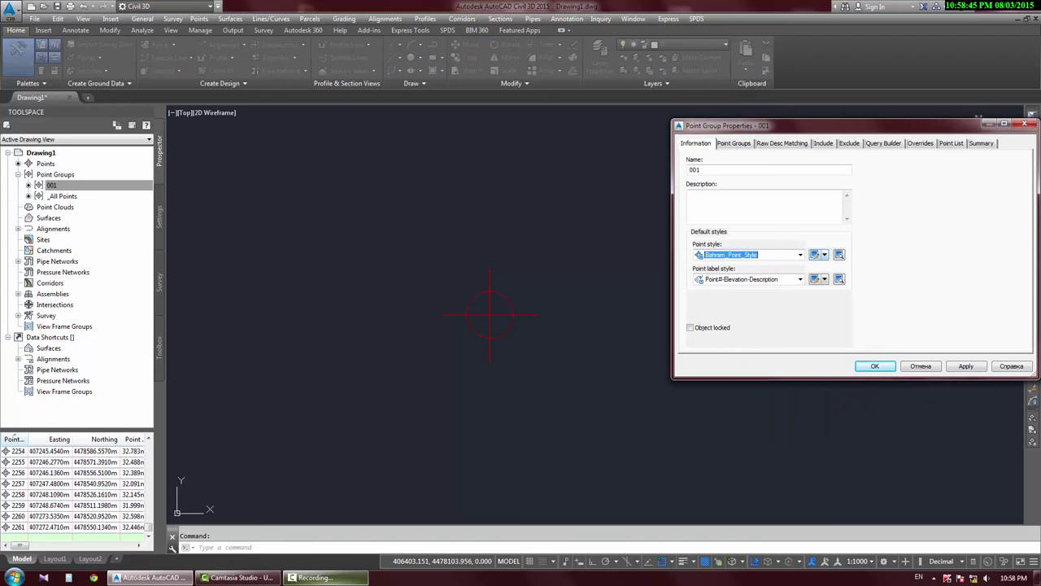
left_click(824, 255)
left_click(862, 290)
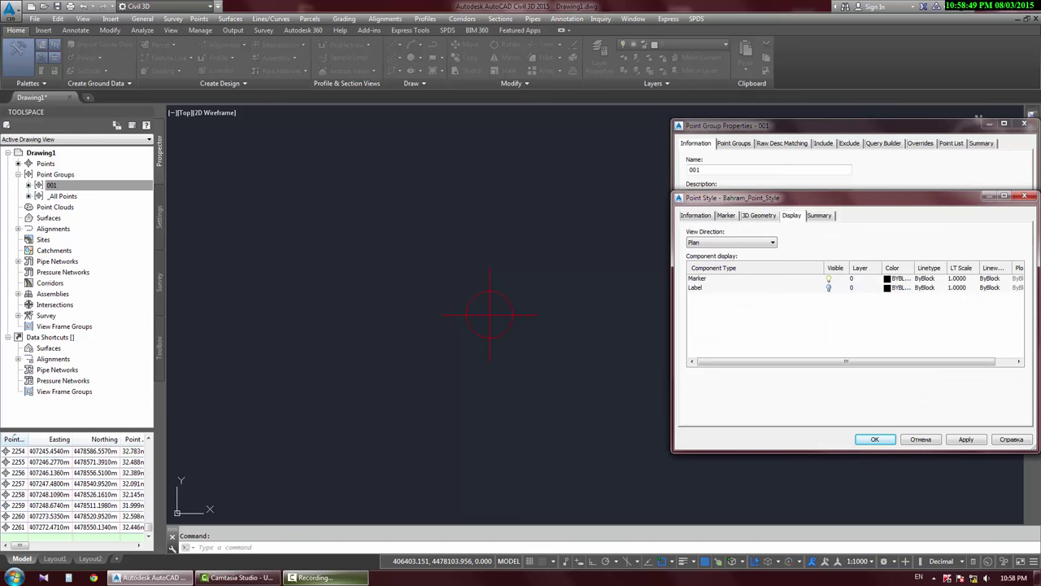
left_click(829, 288)
left_click(875, 439)
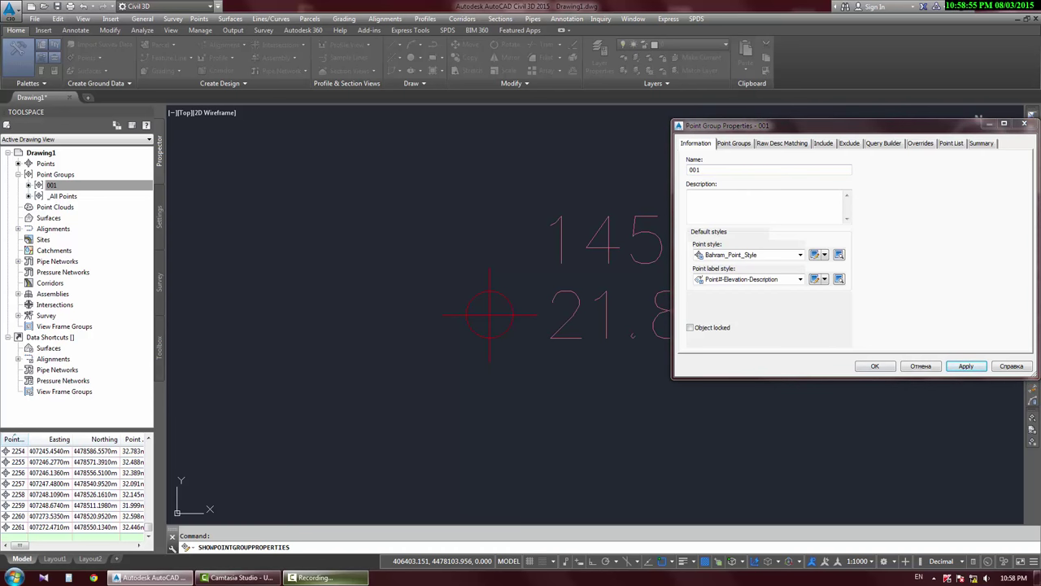
Close point group 001's properties and examine the point's number and elevation labels in the drawing.
left_click(875, 366)
middle_click_drag(767, 314, 559, 341)
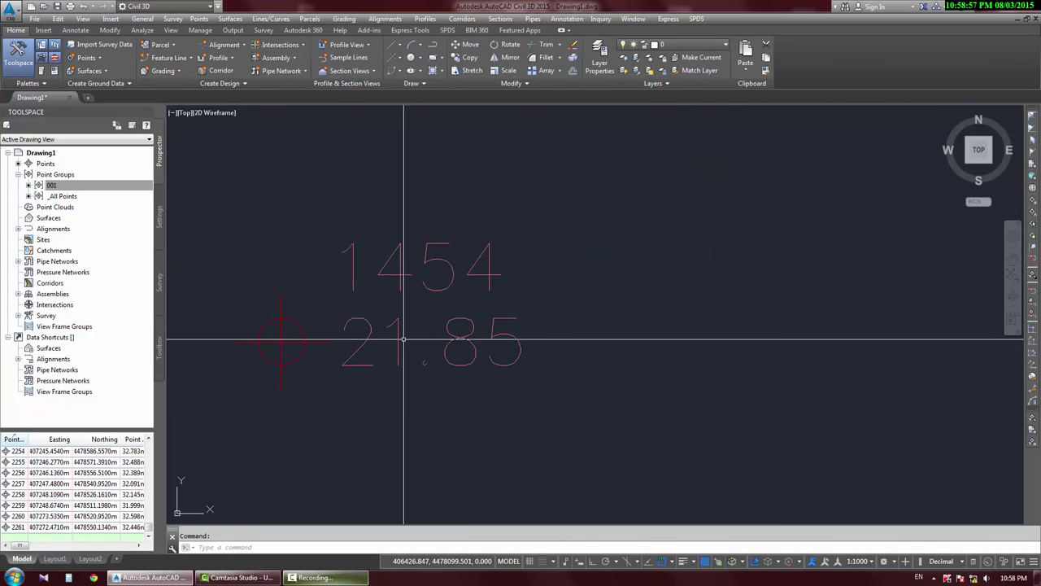
scroll(375, 258, "down", 2)
scroll(368, 264, "up", 2)
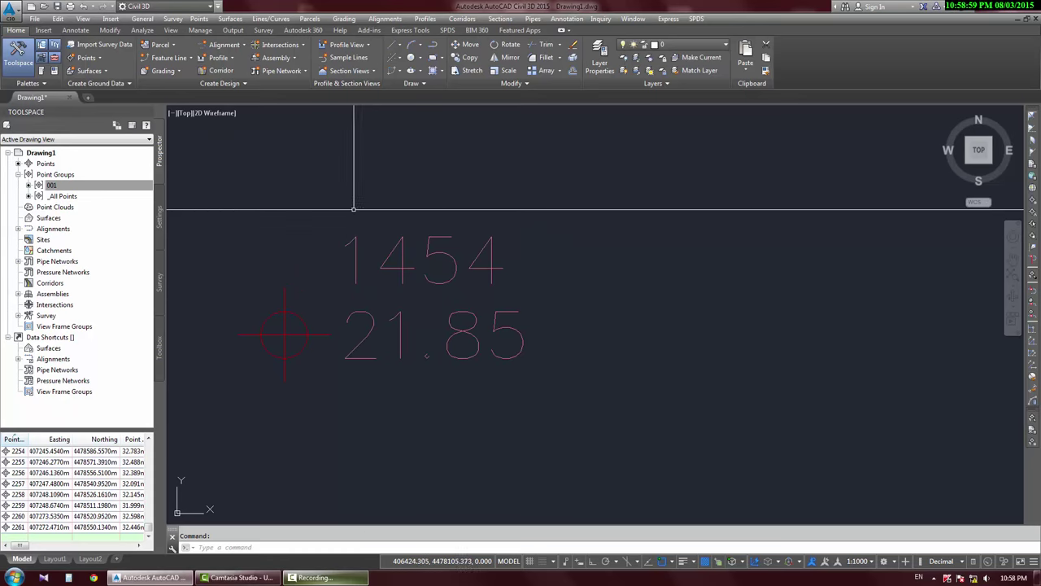
left_click(345, 214)
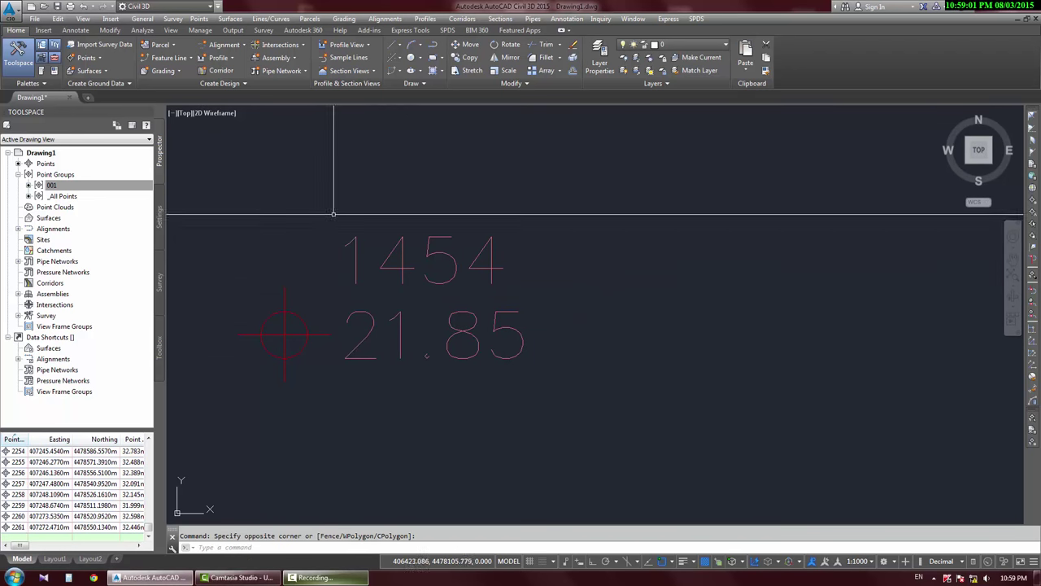
left_click(334, 214)
left_click(541, 305)
left_click(342, 304)
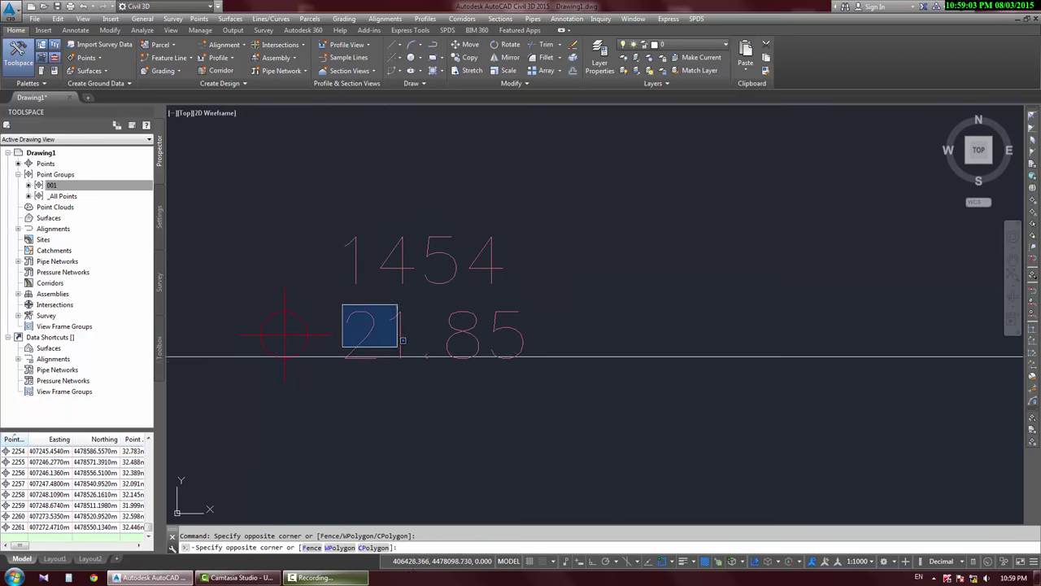
left_click(529, 379)
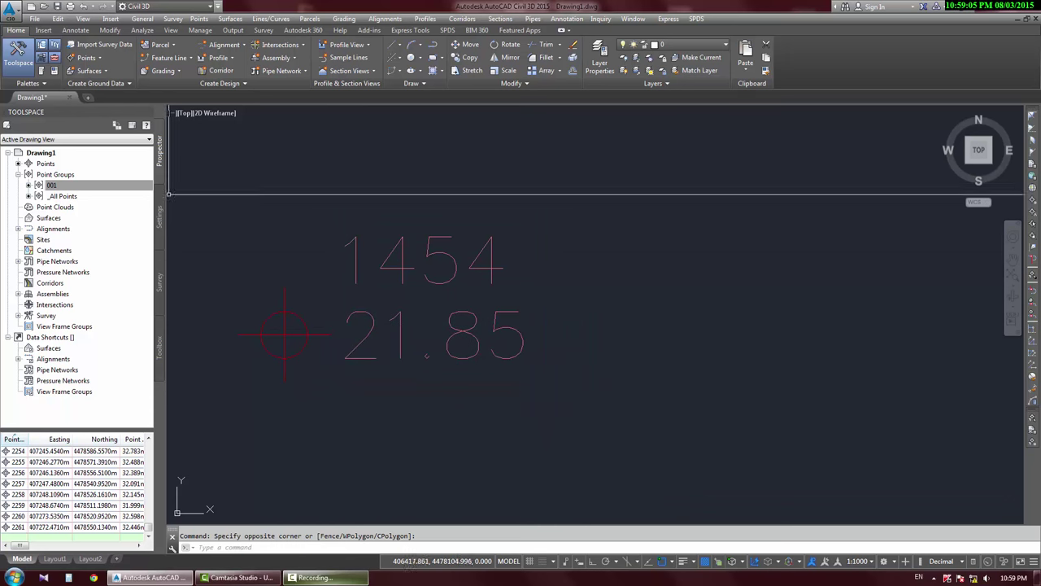
Reopen point group 001's properties, set the point label style to Elevation Only and apply it.
right_click(54, 187)
left_click(51, 196)
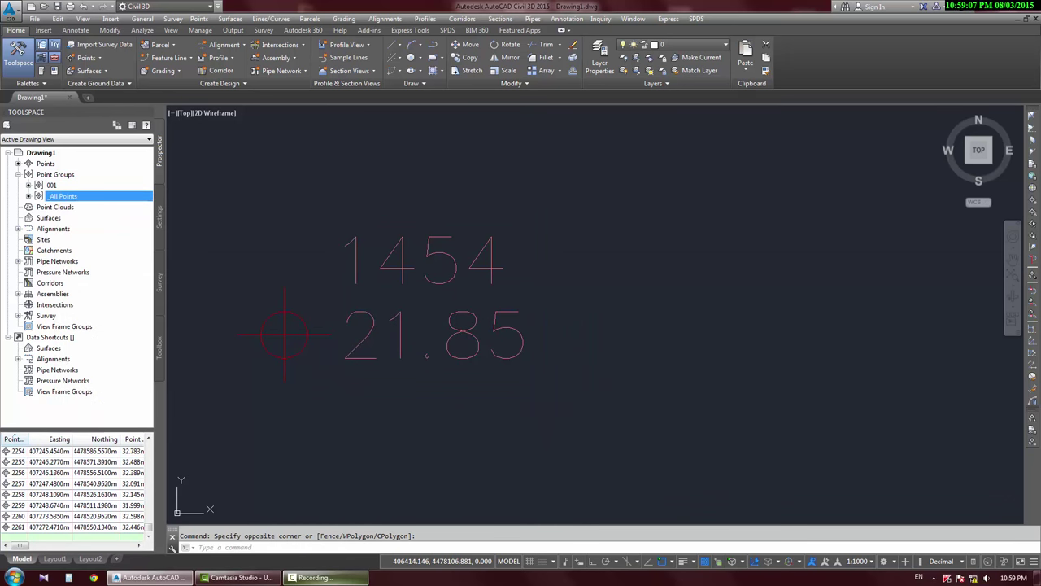
left_click(52, 185)
right_click(51, 184)
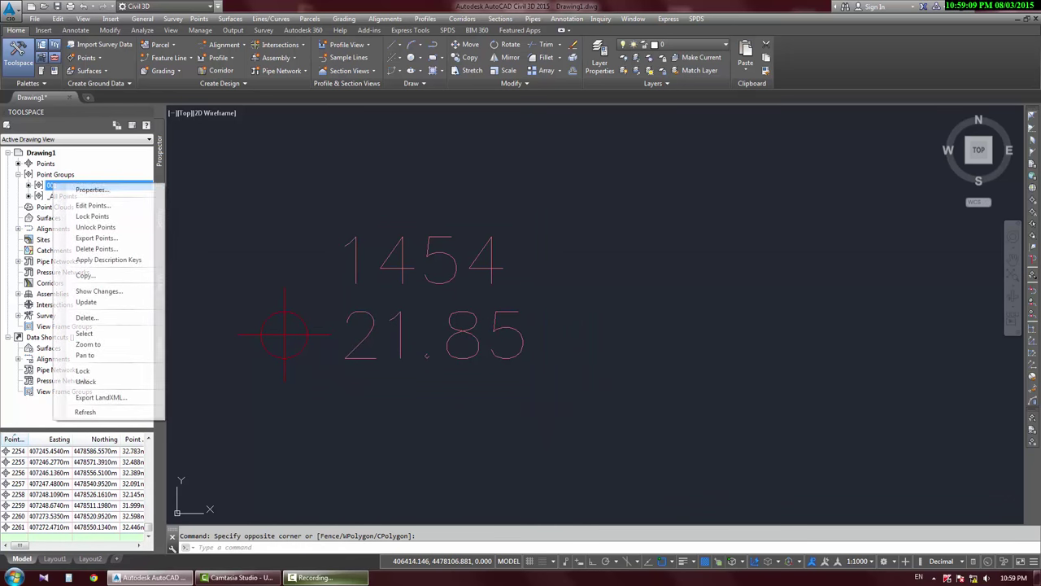
left_click(77, 190)
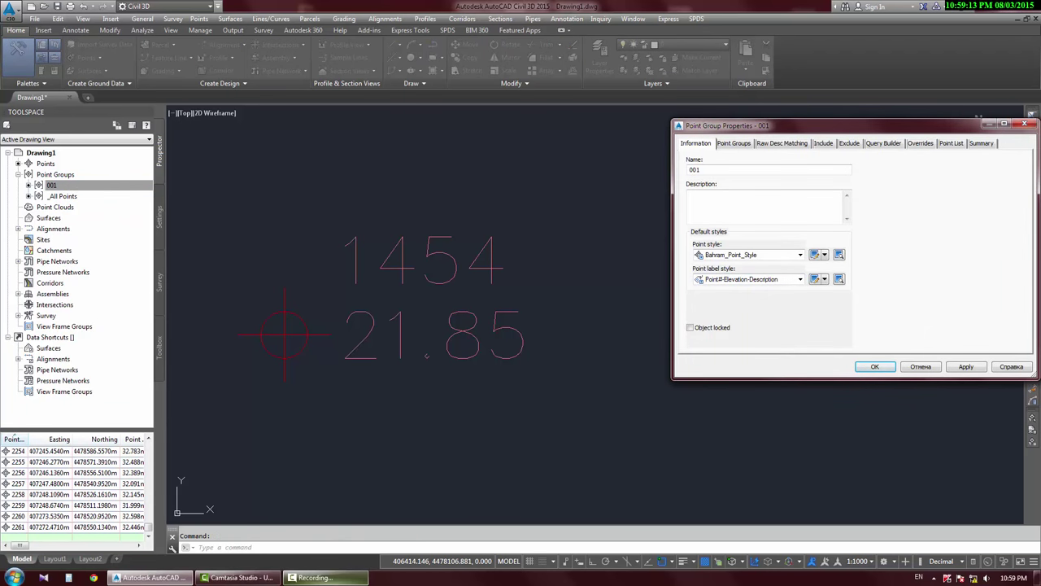
left_click(801, 279)
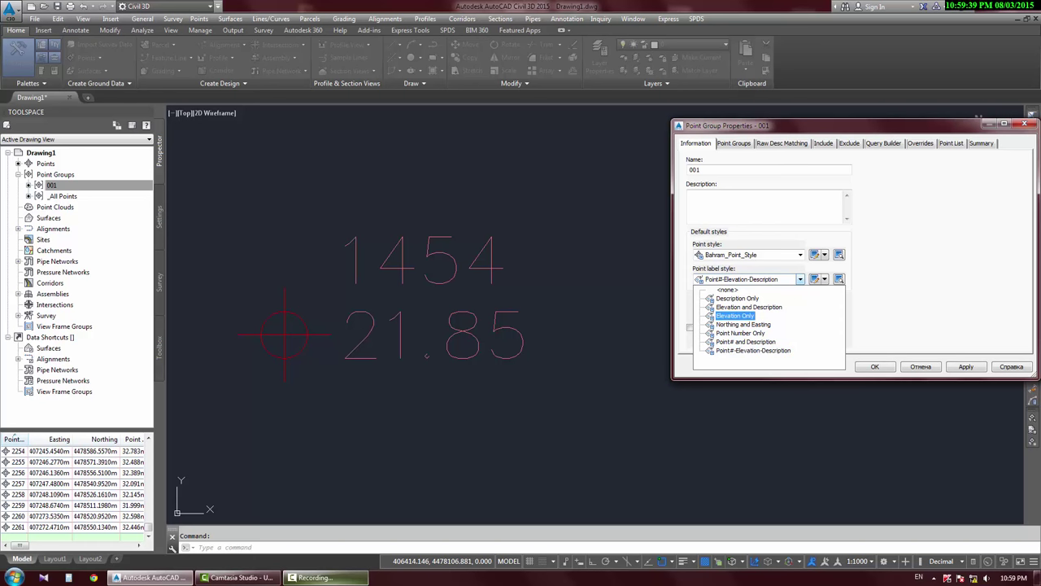
left_click(736, 316)
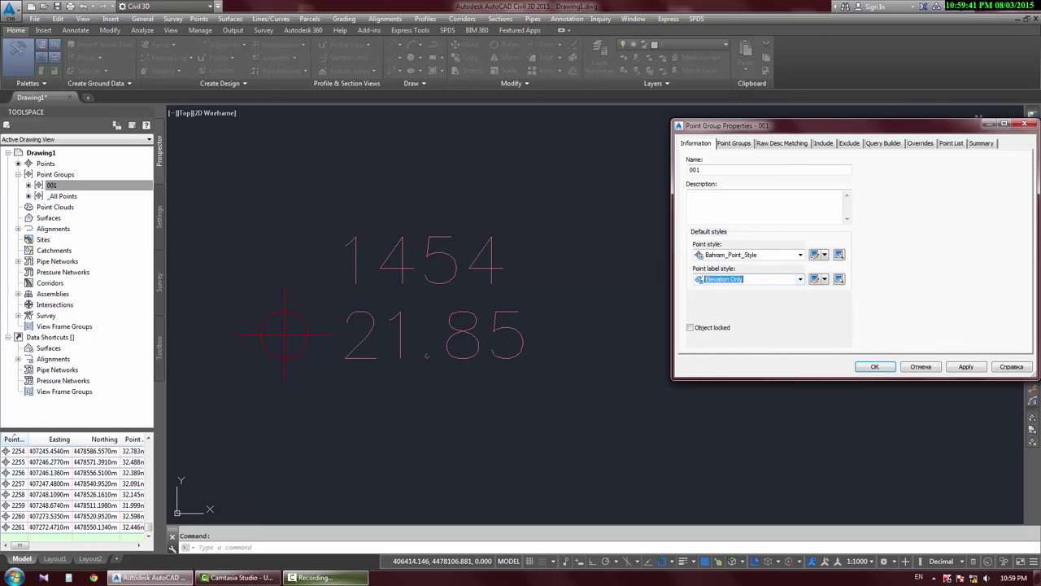
left_click(966, 367)
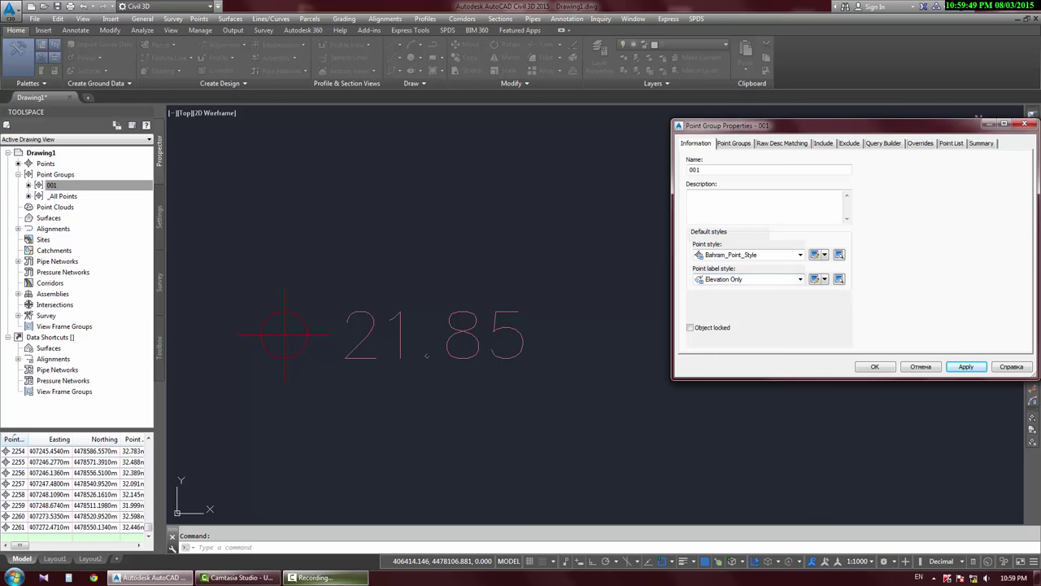
Set point group 001's point label style to <none> and apply it to the drawing.
left_click(800, 279)
left_click(801, 279)
left_click(801, 279)
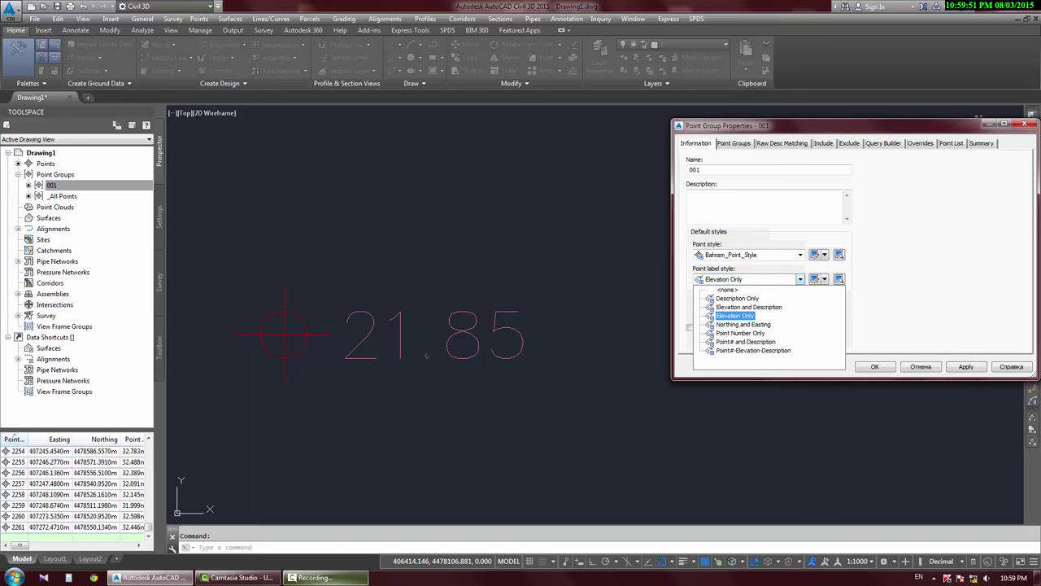
left_click(736, 316)
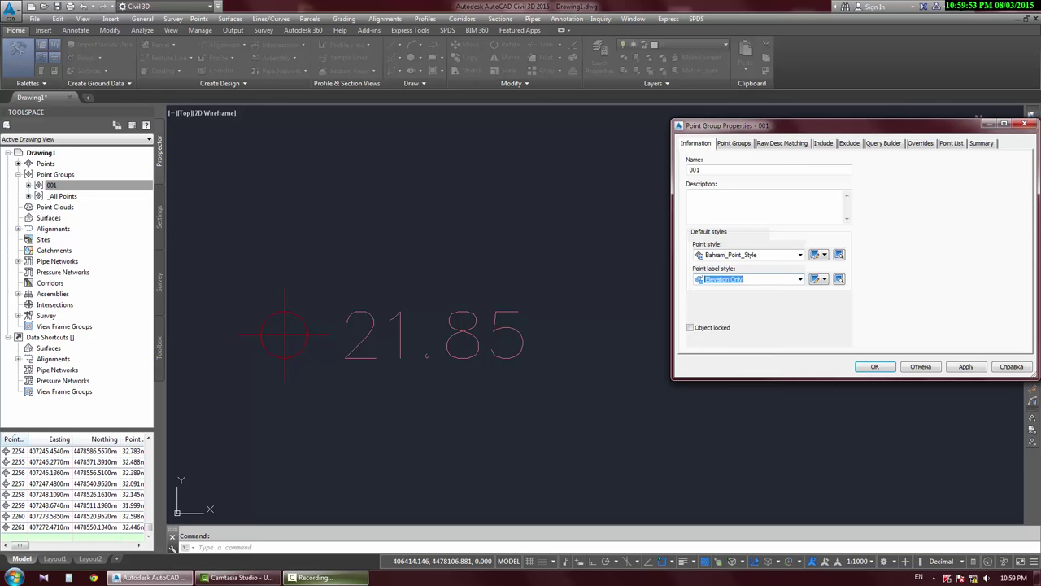
left_click(800, 279)
left_click(800, 279)
left_click(801, 279)
left_click(801, 279)
left_click(800, 279)
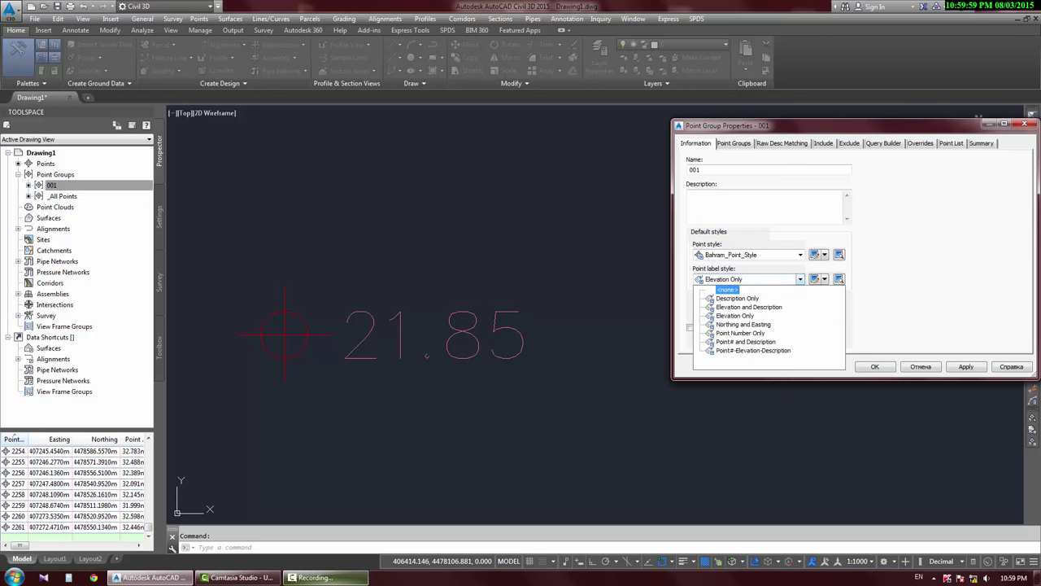
left_click(726, 290)
left_click(966, 366)
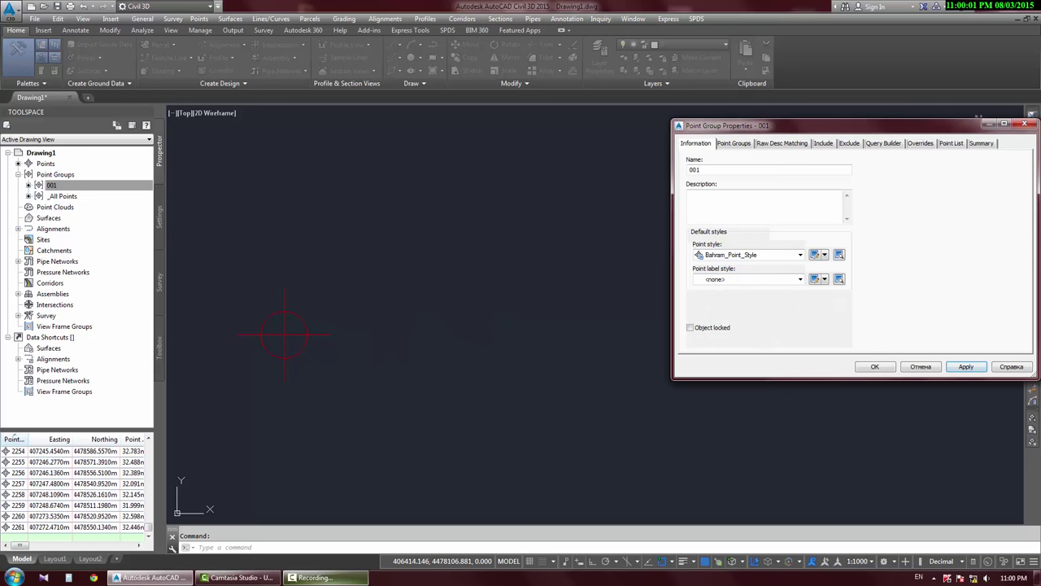
Restore the Elevation Only point label style for point group 001 and apply it.
left_click(800, 279)
left_click(737, 315)
left_click(965, 366)
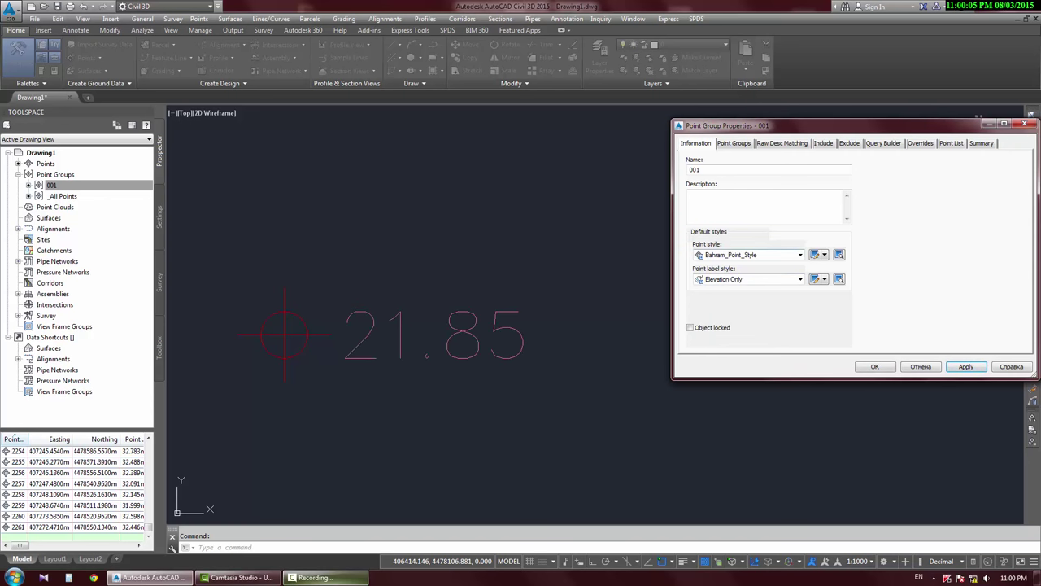
Hide the Label component in the custom point style's plan display and apply the change to point group 001.
left_click(816, 255)
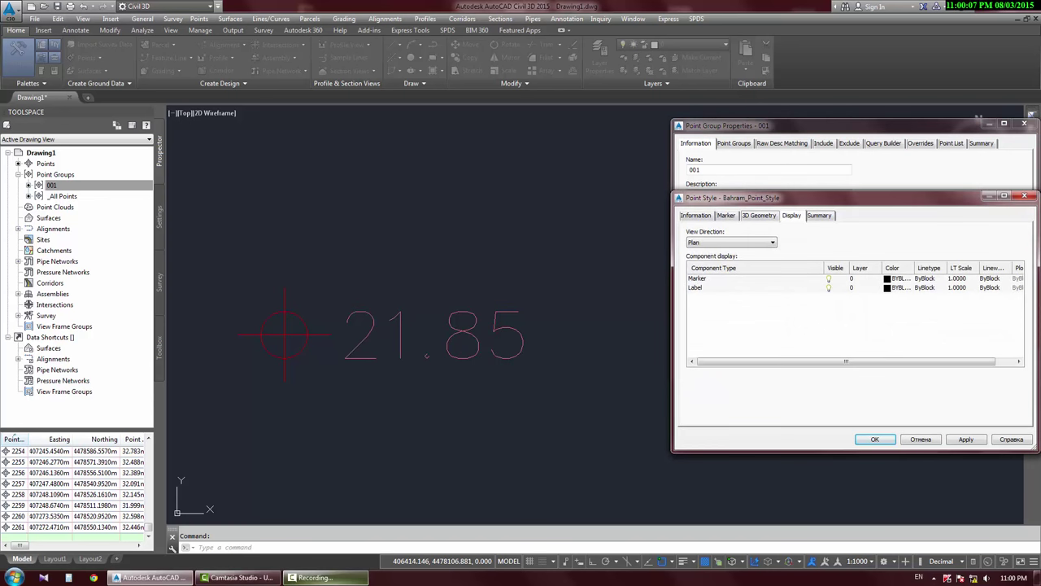
left_click(829, 288)
left_click(876, 440)
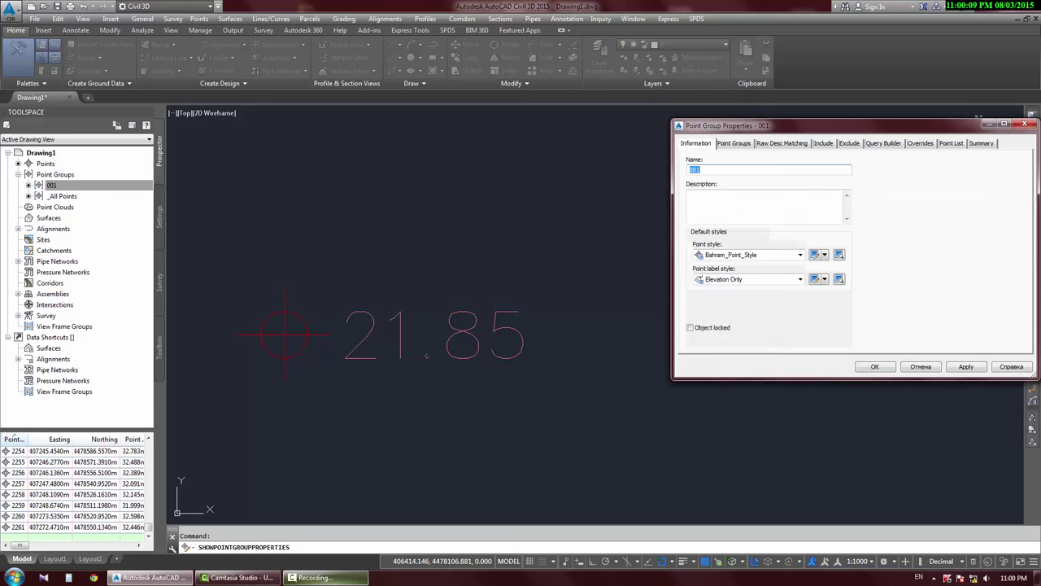
left_click(967, 367)
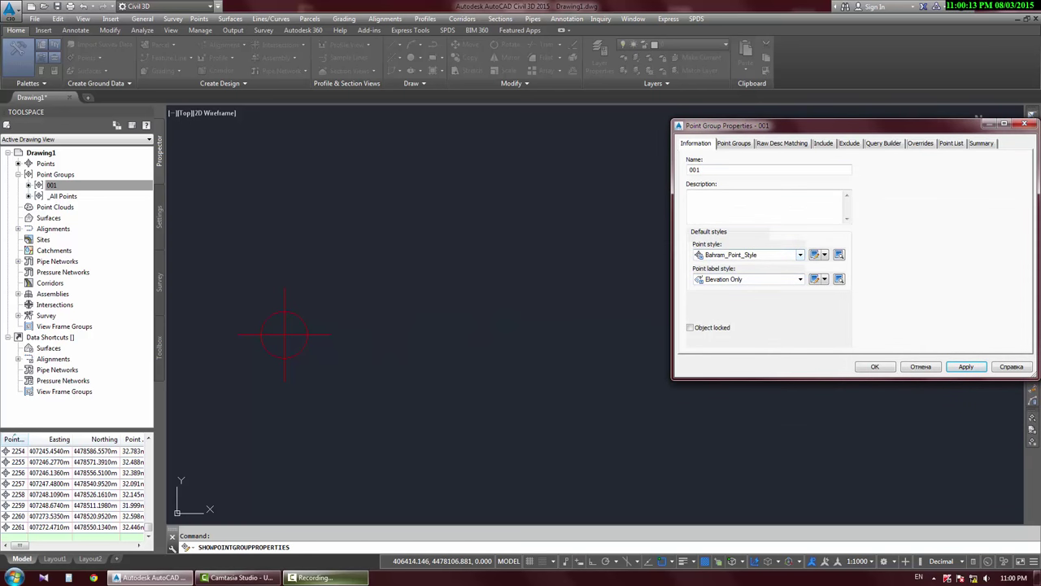
Make the Label component visible again in the custom point style's plan display and accept the style.
left_click(815, 255)
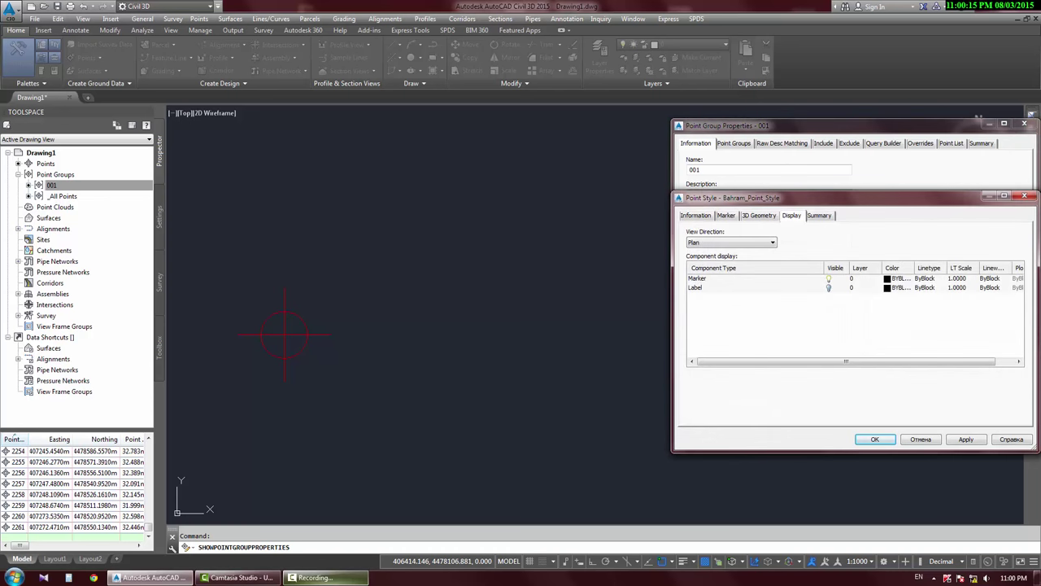
left_click(838, 288)
left_click(875, 439)
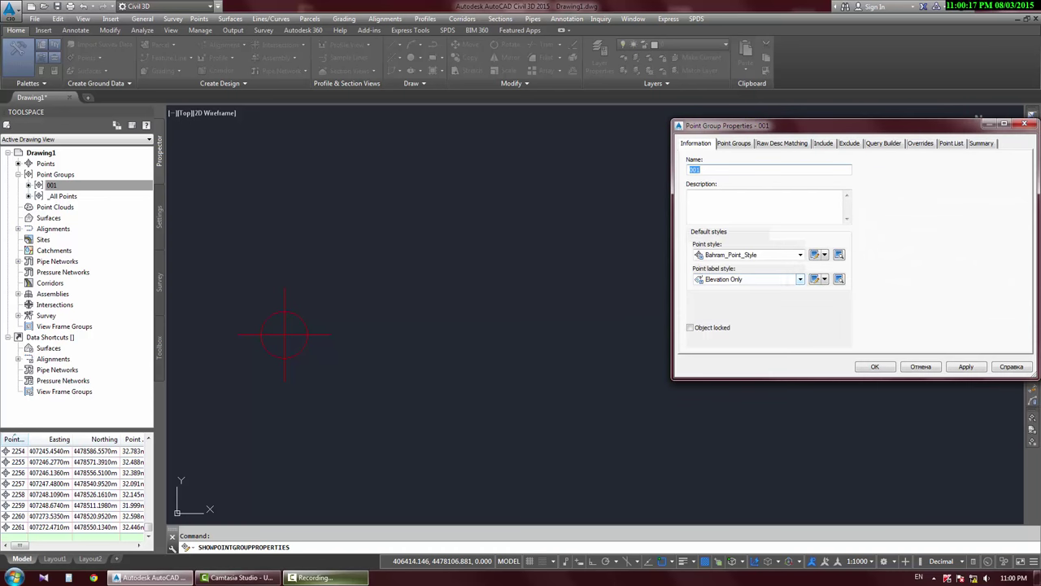
Keep Elevation Only as the label style and create a new point label style named with the author's first name plus "_Point_Label_Style".
left_click(801, 279)
left_click(736, 316)
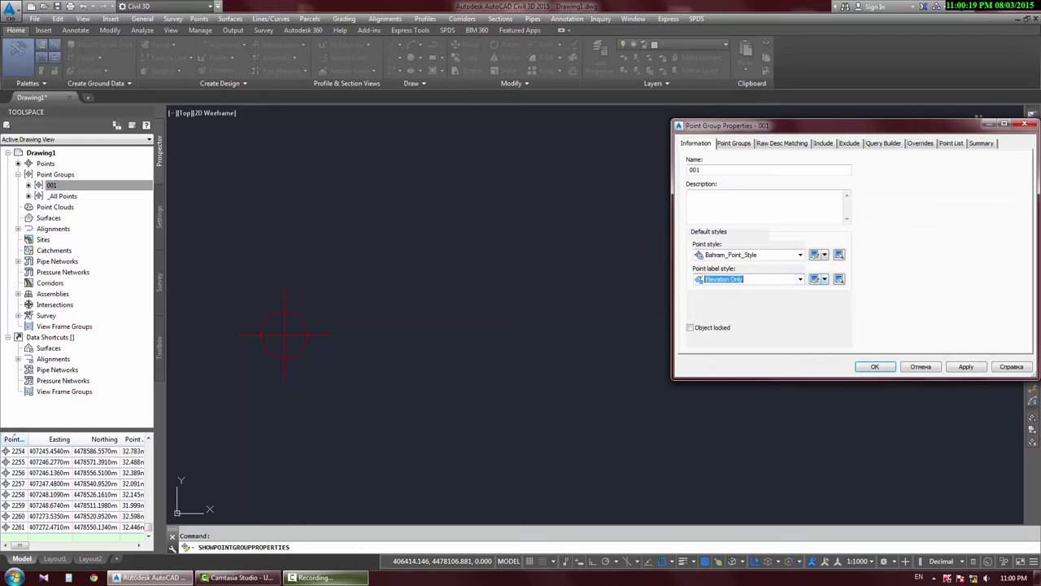
left_click(824, 279)
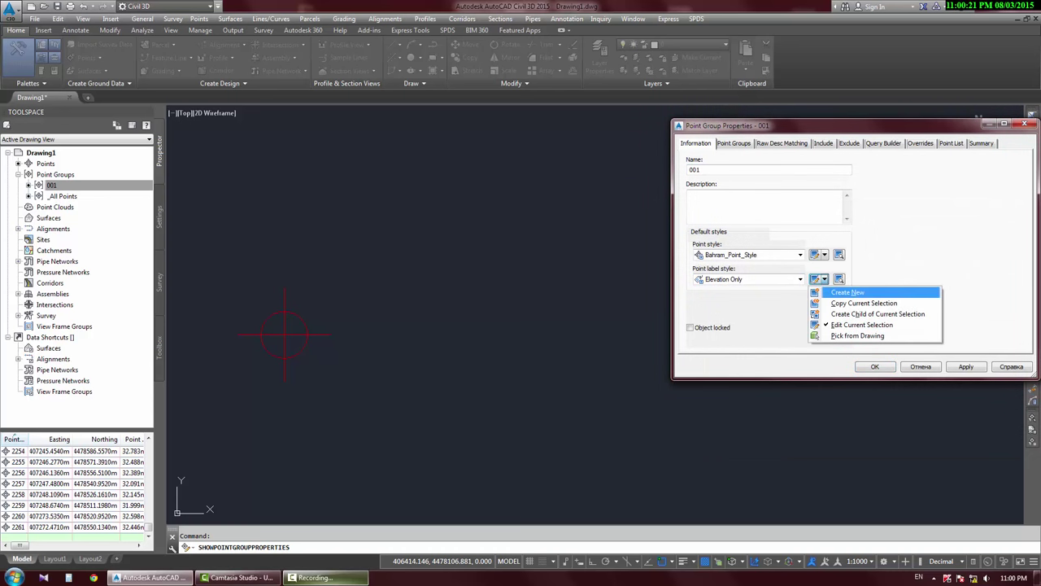
left_click(846, 292)
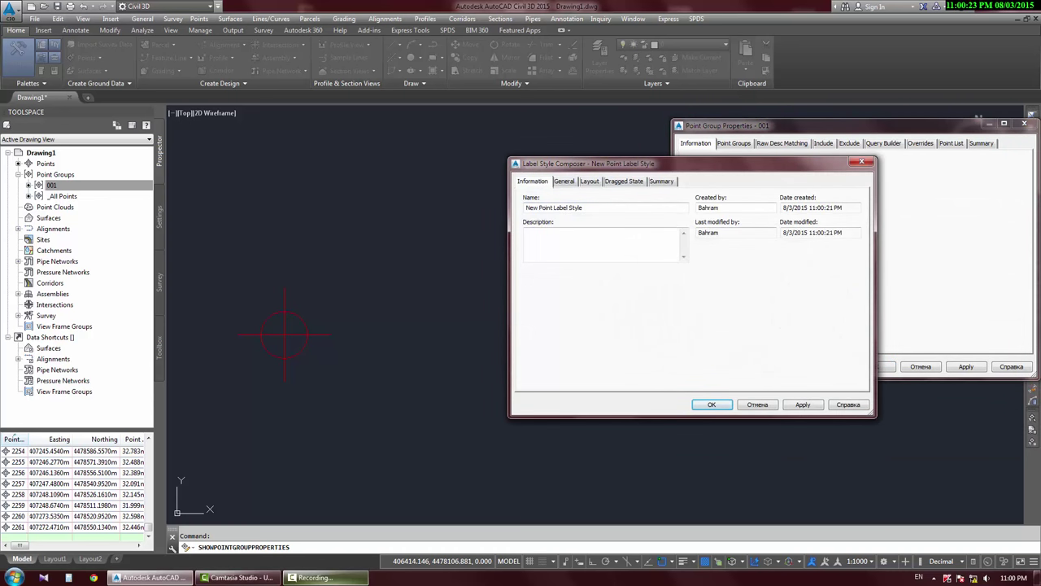
type("Bahram_Label")
left_click(546, 208)
type("Point_Label_Style")
Examine the new label style's general and layout settings and the preview of its Point Number component.
left_click(565, 182)
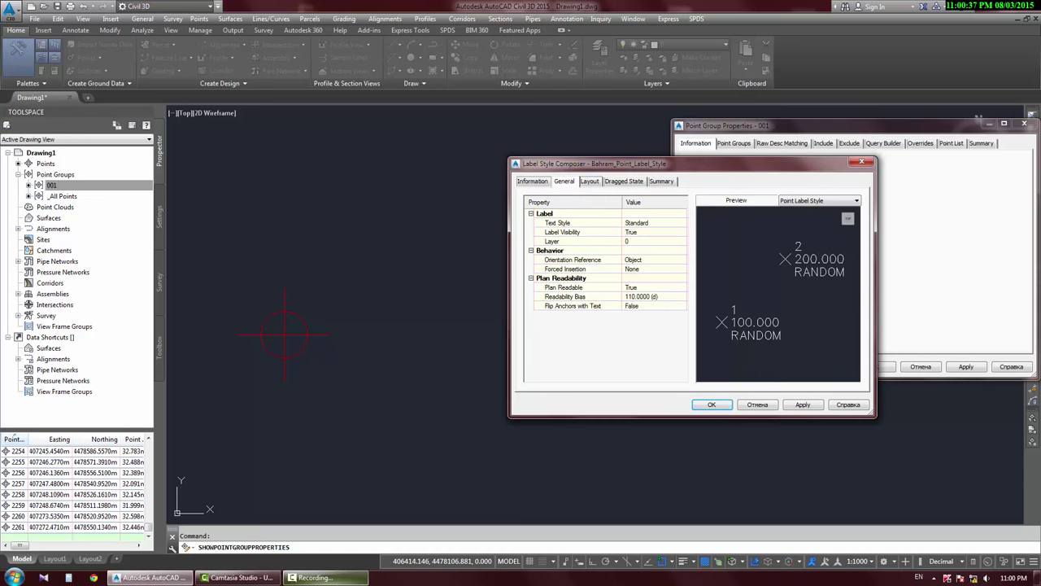
key("ctrl+Tab")
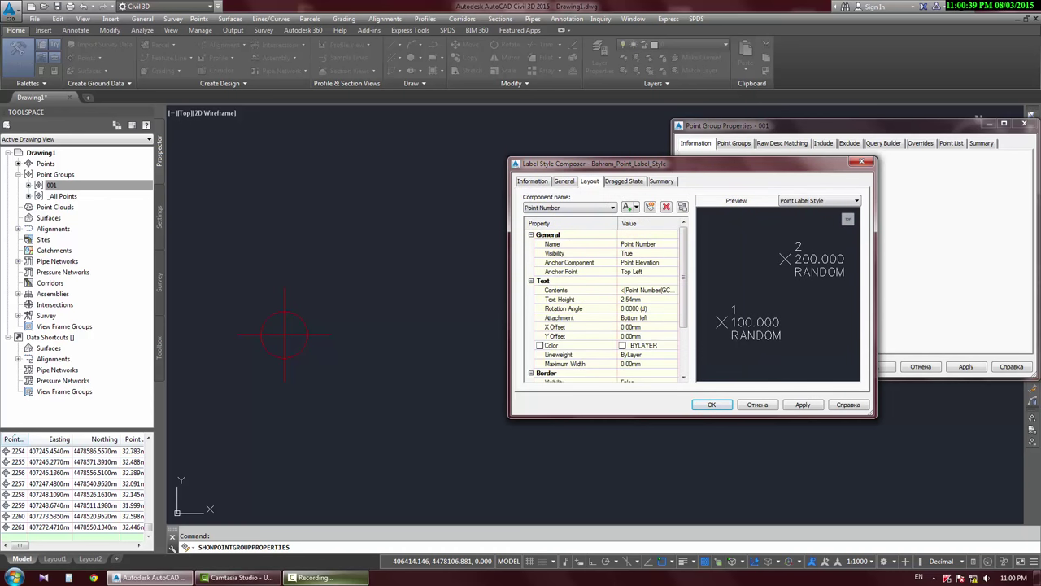
left_click(533, 181)
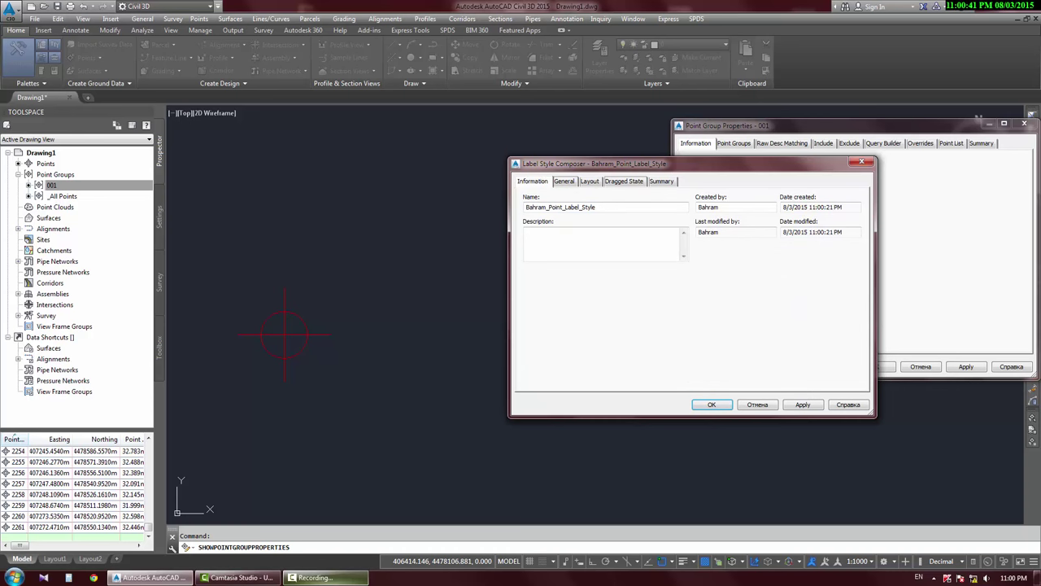
key("ctrl+Tab")
key("ctrl+Tab")
left_click_drag(692, 163, 782, 130)
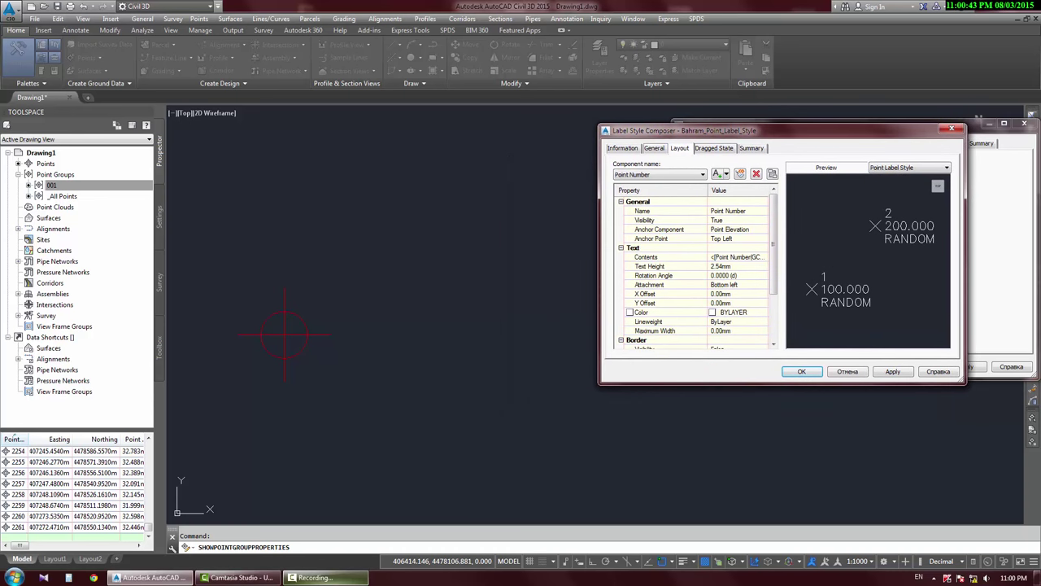
left_click(703, 174)
left_click(638, 184)
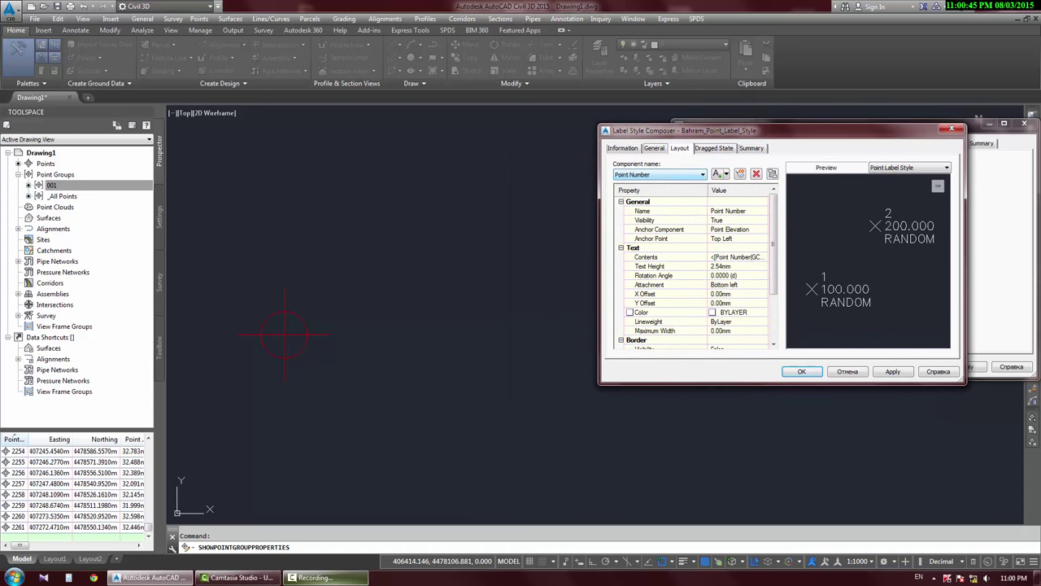
middle_click_drag(816, 275, 836, 250)
scroll(830, 244, "up", 7)
scroll(830, 243, "down", 3)
left_click_drag(774, 254, 774, 253)
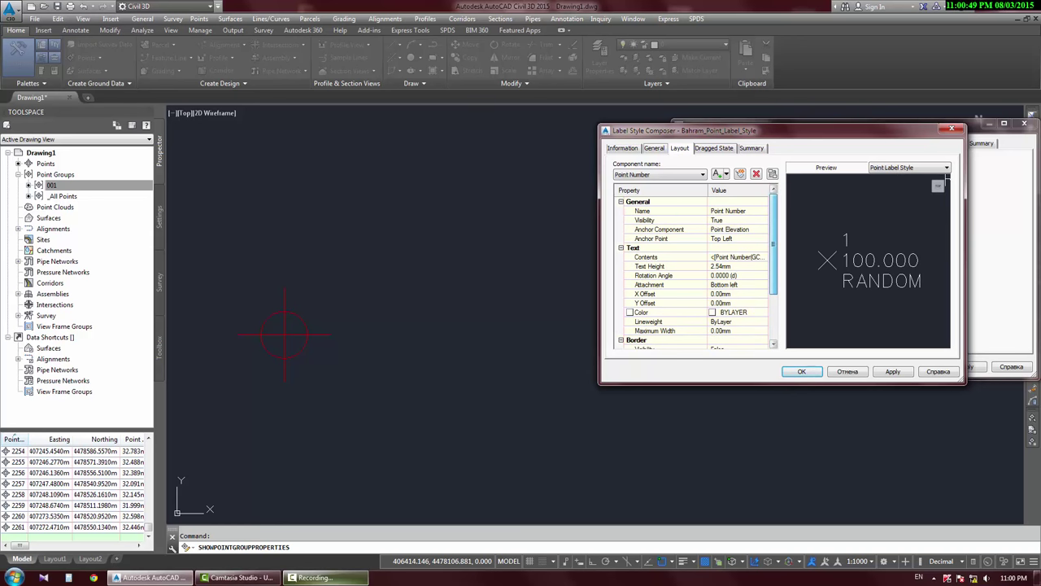
mouse_move(836, 260)
middle_mouse_down()
mouse_move(823, 229)
mouse_move(840, 270)
middle_mouse_up()
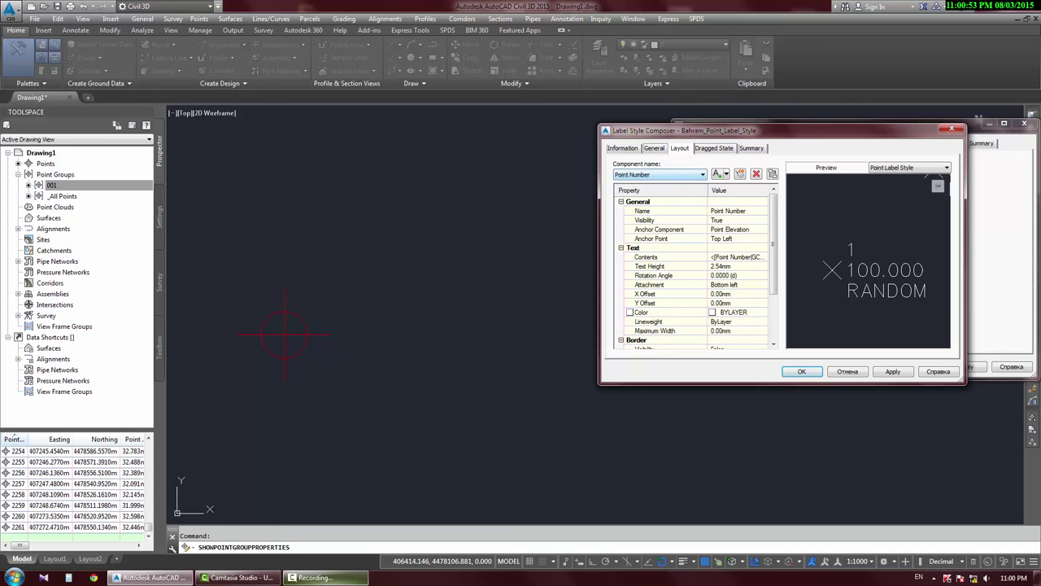
Examine the label style's available components: Point Number, Point Elevation and Point Description.
left_click(660, 175)
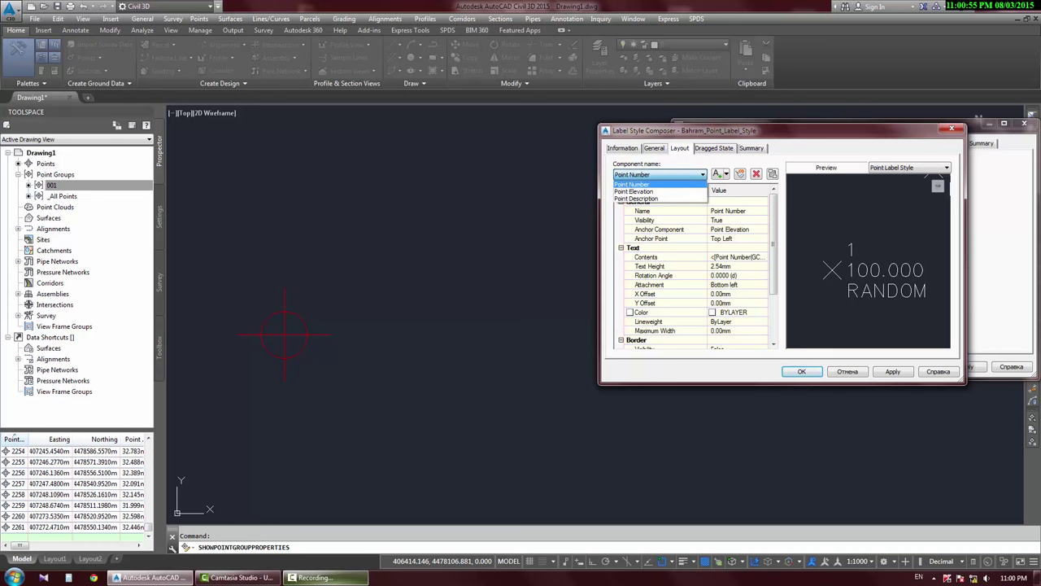
key("Down")
key("Down")
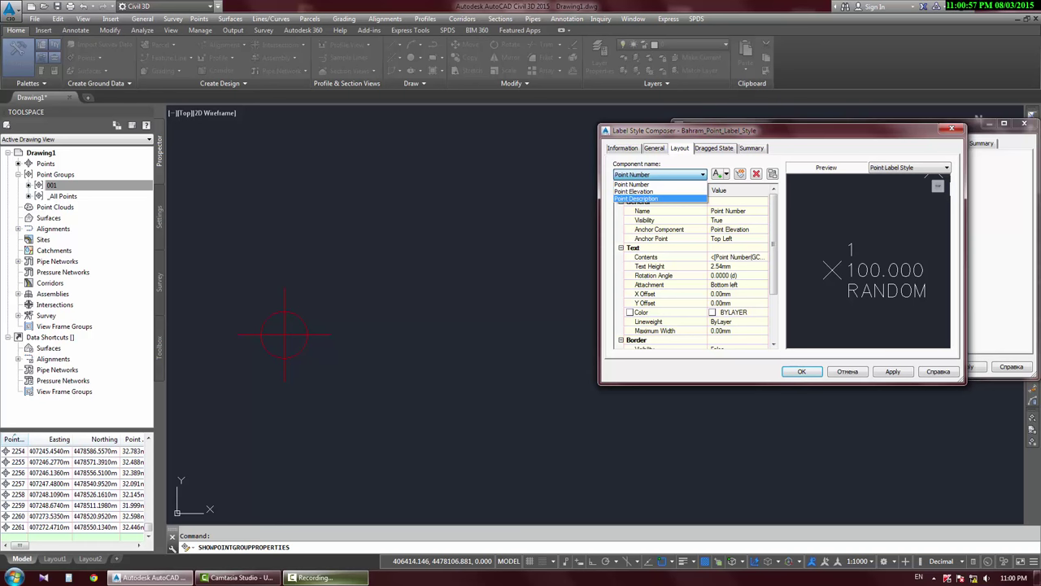
key("Escape")
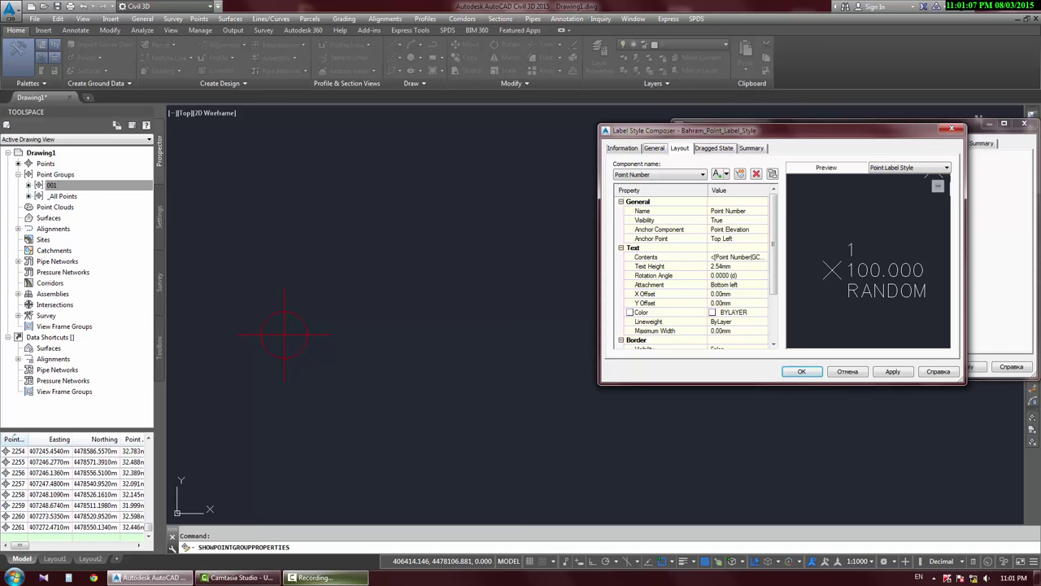
left_click(660, 174)
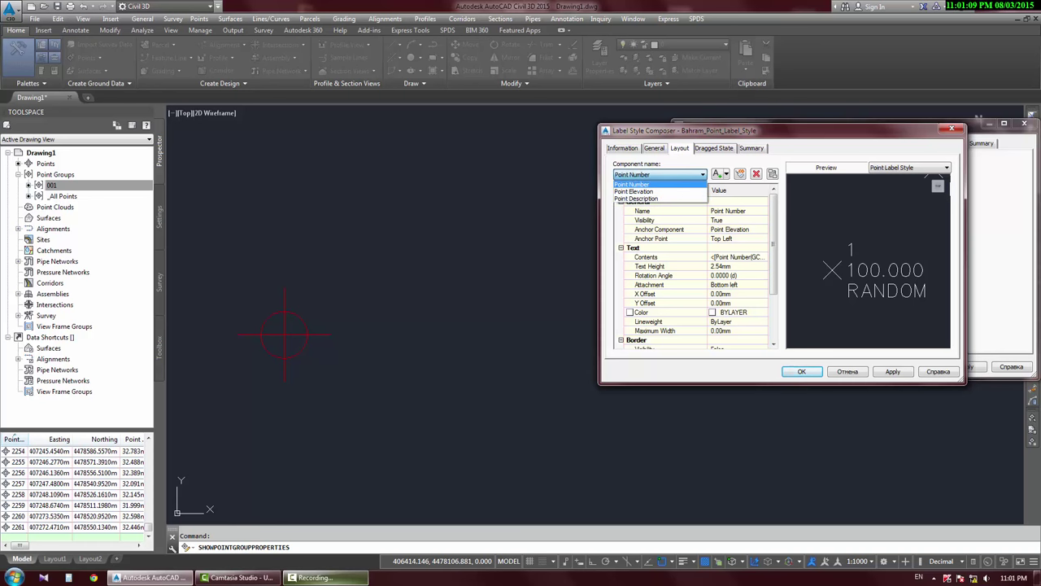
left_click(651, 185)
middle_click_drag(868, 270, 862, 266)
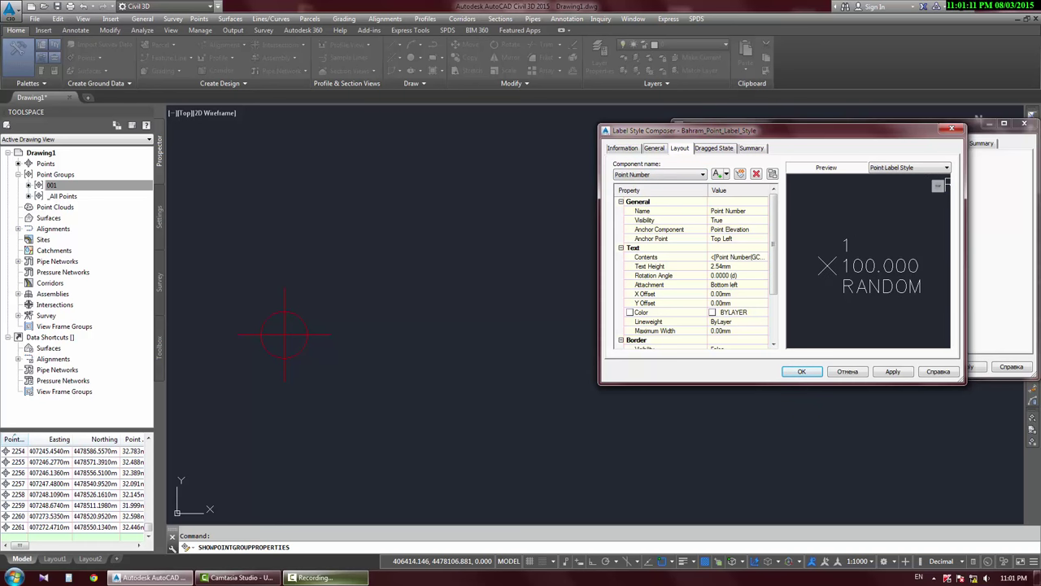
left_click(661, 174)
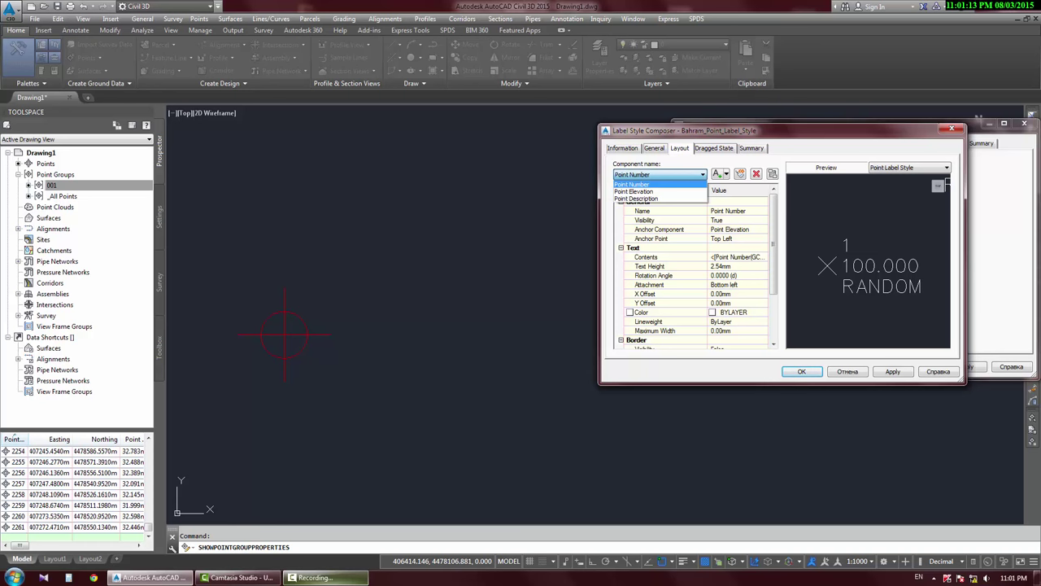
key("Down")
key("Up")
key("Down")
key("Down")
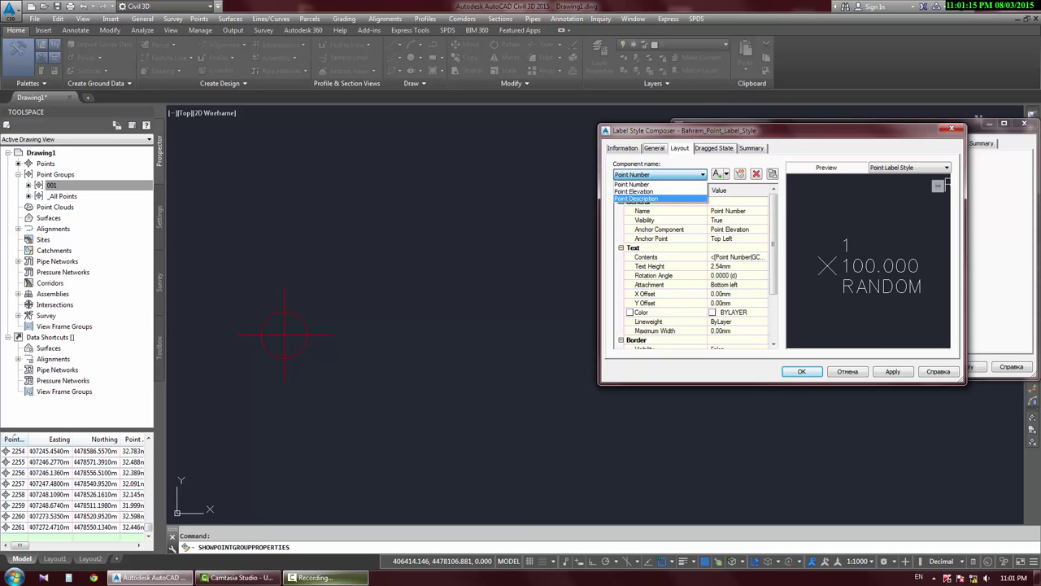
key("Up")
key("Up")
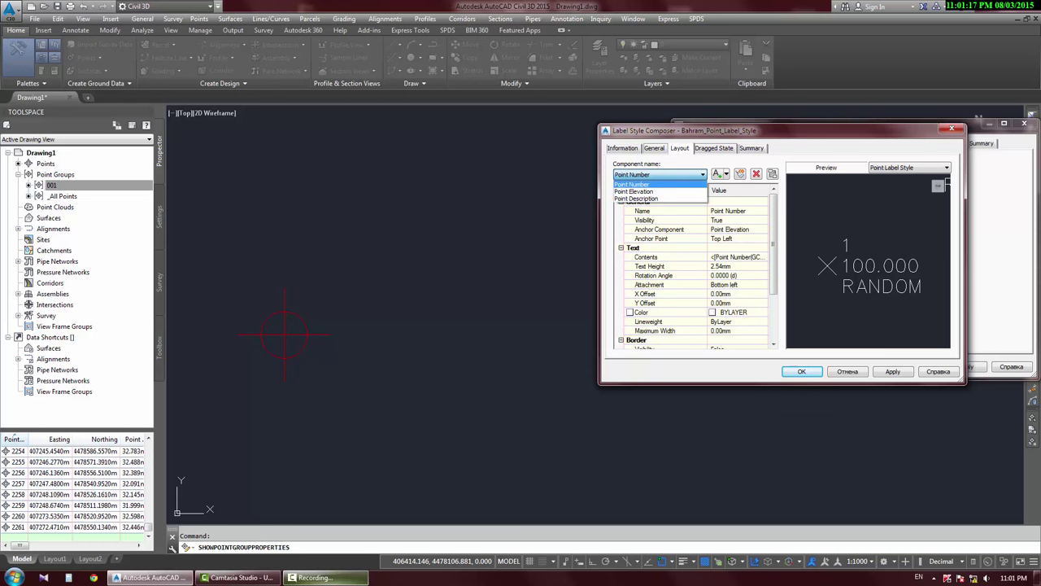
Delete the Point Number and Point Description components from the label style, keeping only Point Elevation.
key("Return")
left_click(661, 174)
left_click(660, 182)
key("Down")
key("alt+Down")
key("Down")
key("Return")
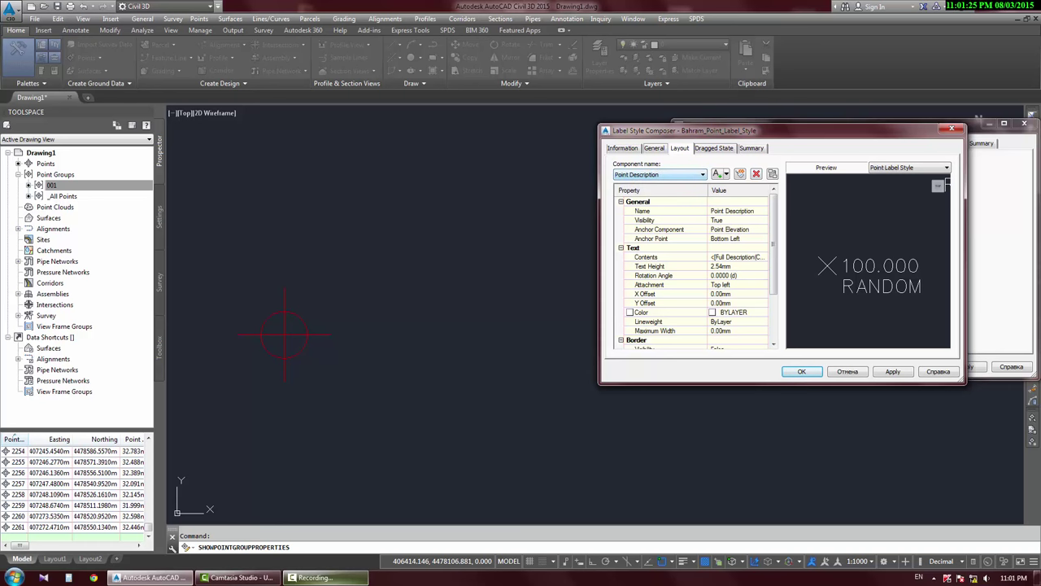
key("Up")
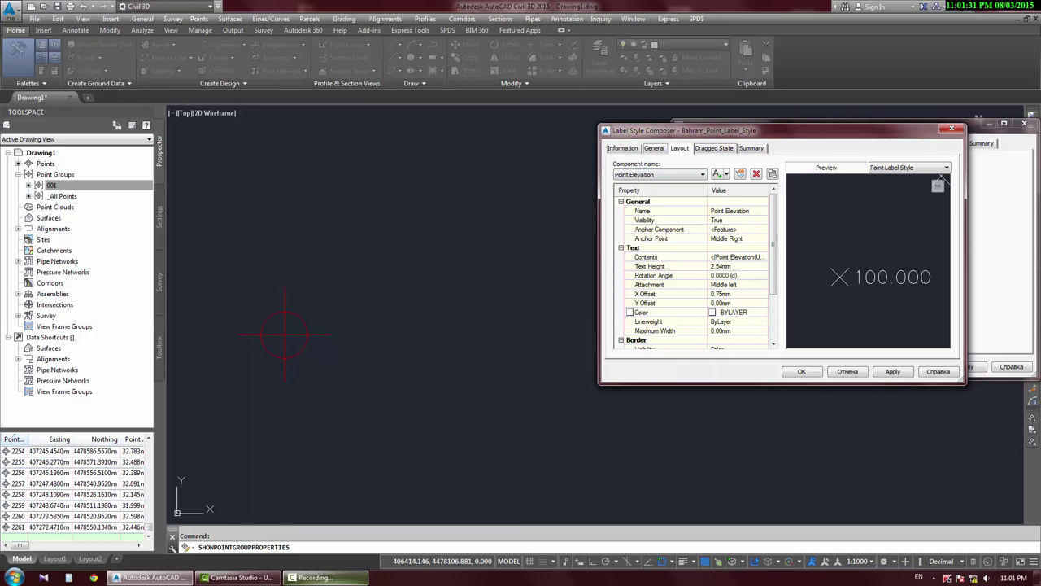
key("alt+Down")
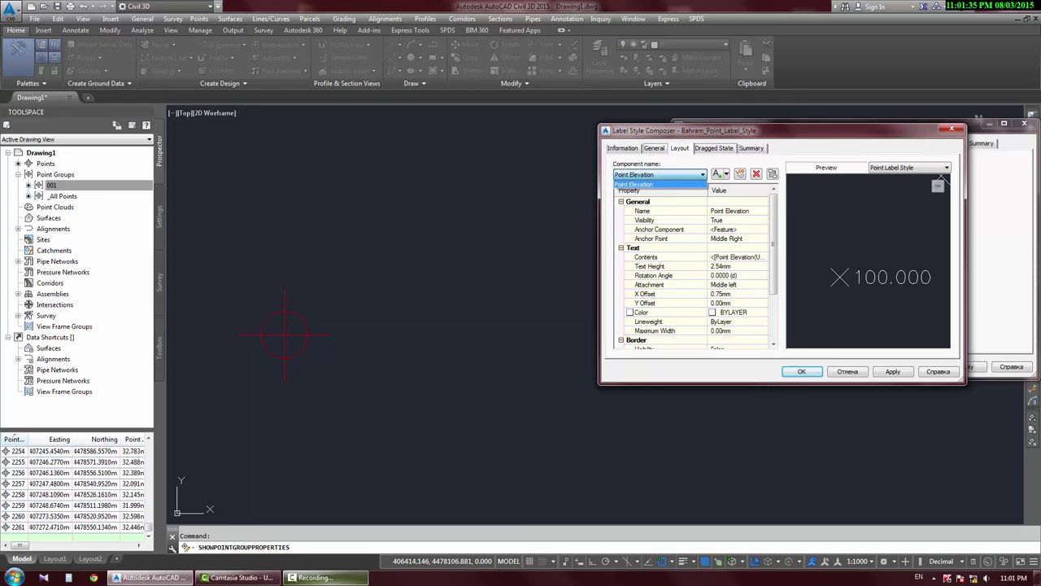
left_click(660, 177)
middle_click_drag(868, 276, 841, 270)
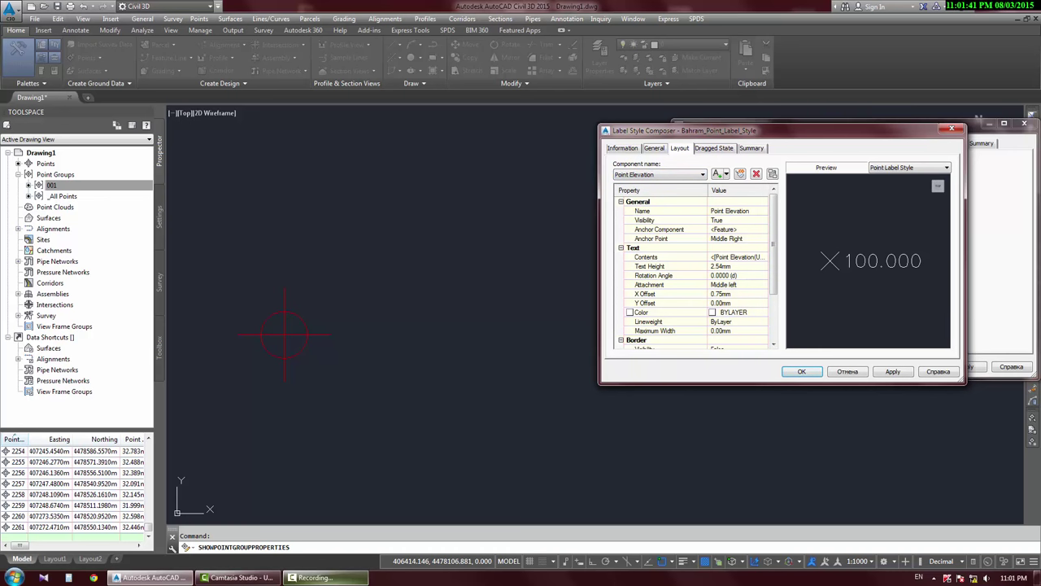
Widen the Label Style Composer and open the Point Elevation component's text contents in the Text Component Editor.
left_click_drag(600, 260, 486, 261)
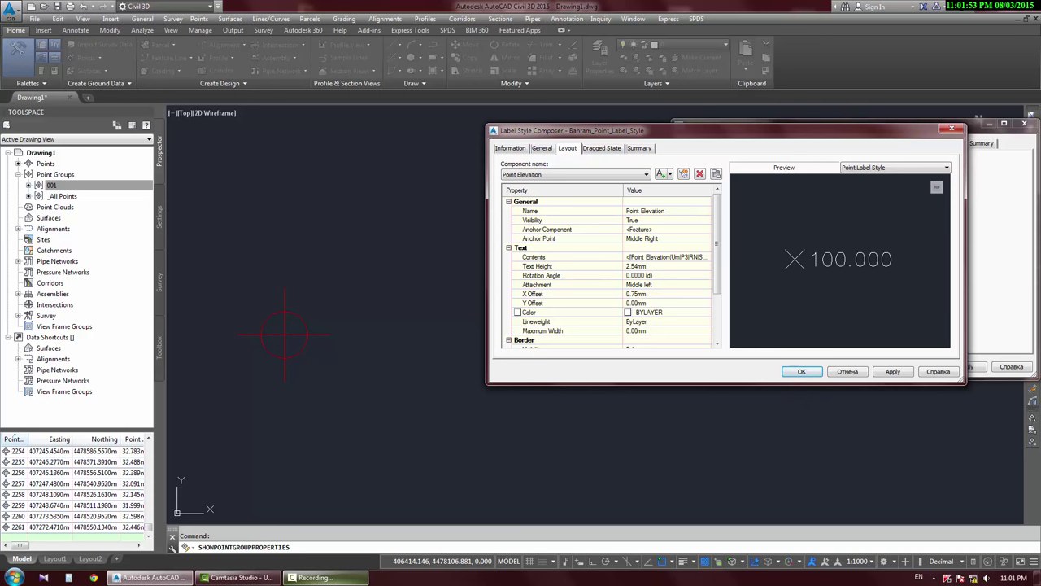
left_click(667, 257)
left_click(522, 247)
left_click(535, 257)
left_click(665, 266)
left_click(667, 258)
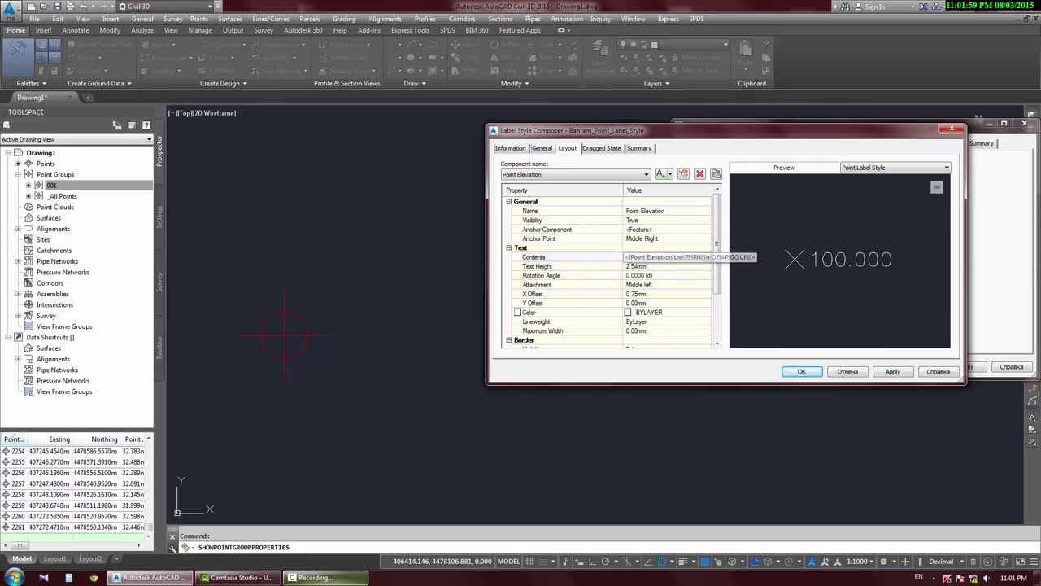
left_click(706, 257)
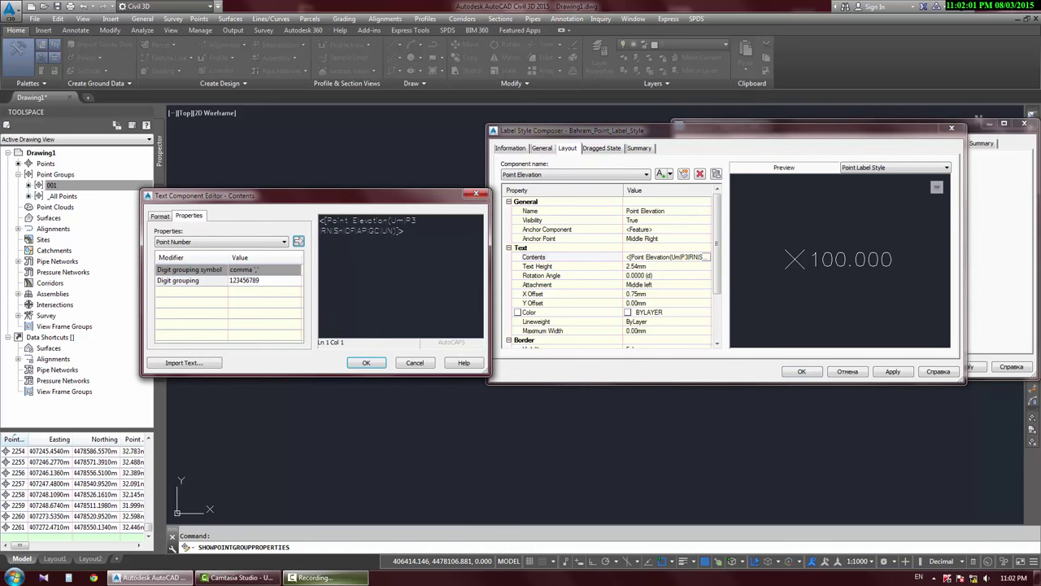
left_click_drag(313, 195, 534, 245)
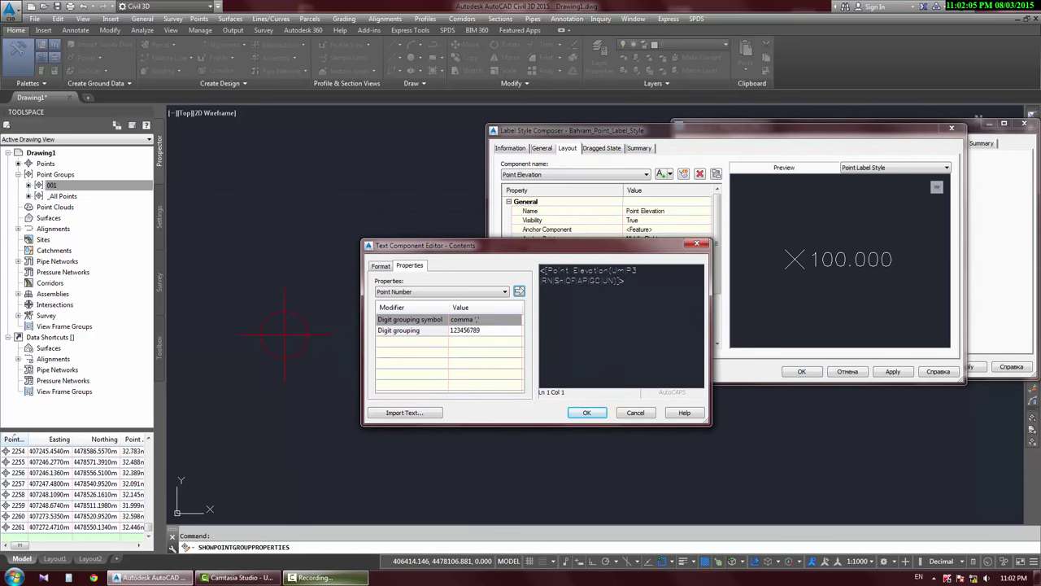
Insert the Point Number property on its own line above the Point Elevation field and accept the contents.
left_click(583, 276)
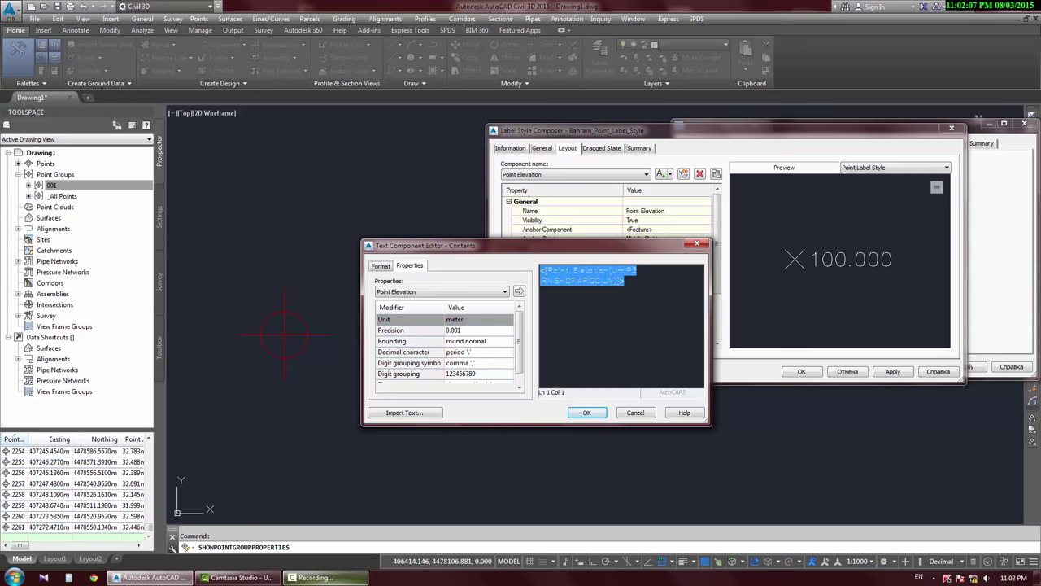
left_click(542, 271)
key("Return")
key("Up")
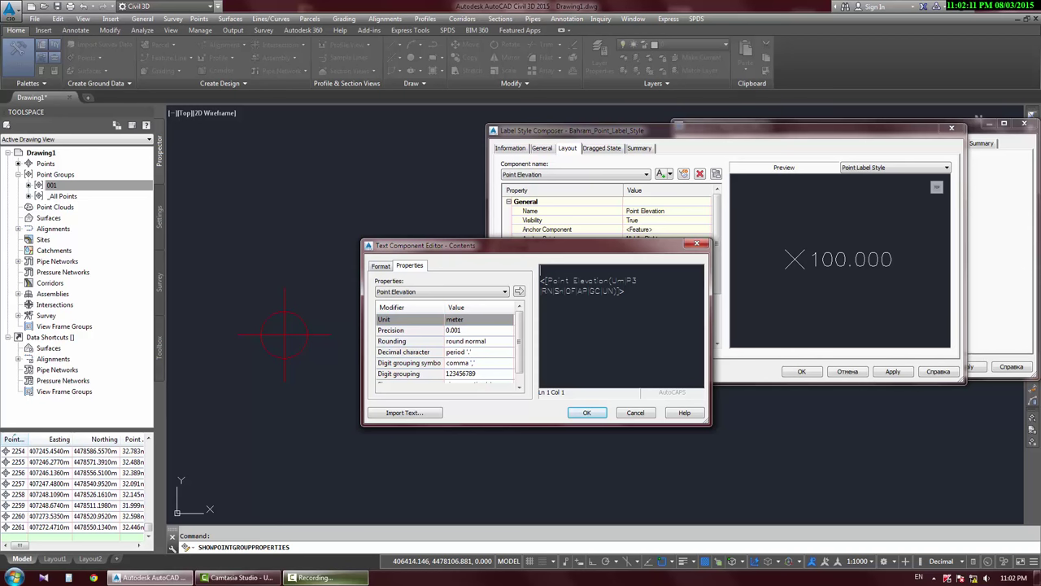
left_click(504, 292)
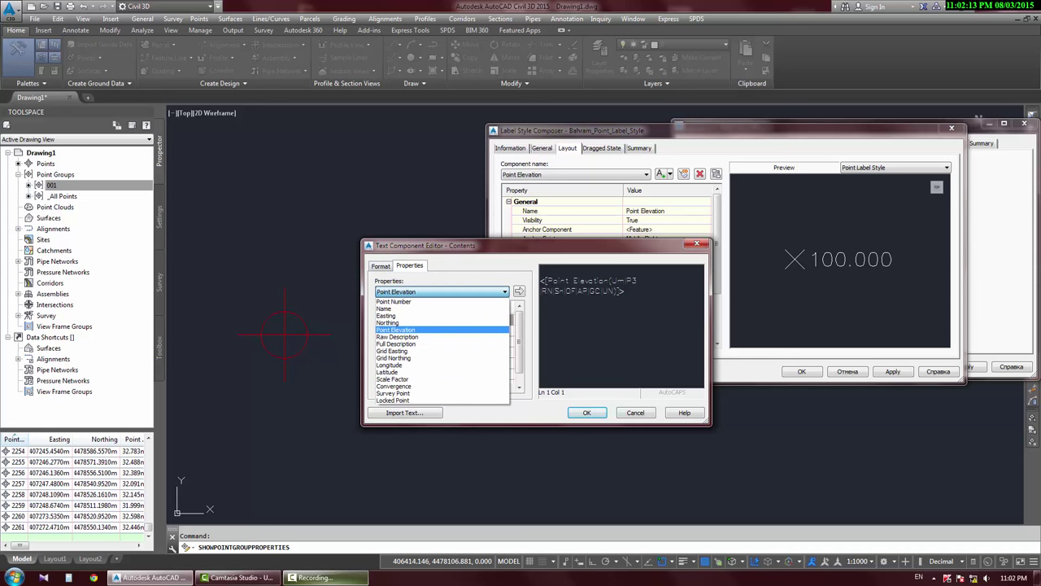
key("Home")
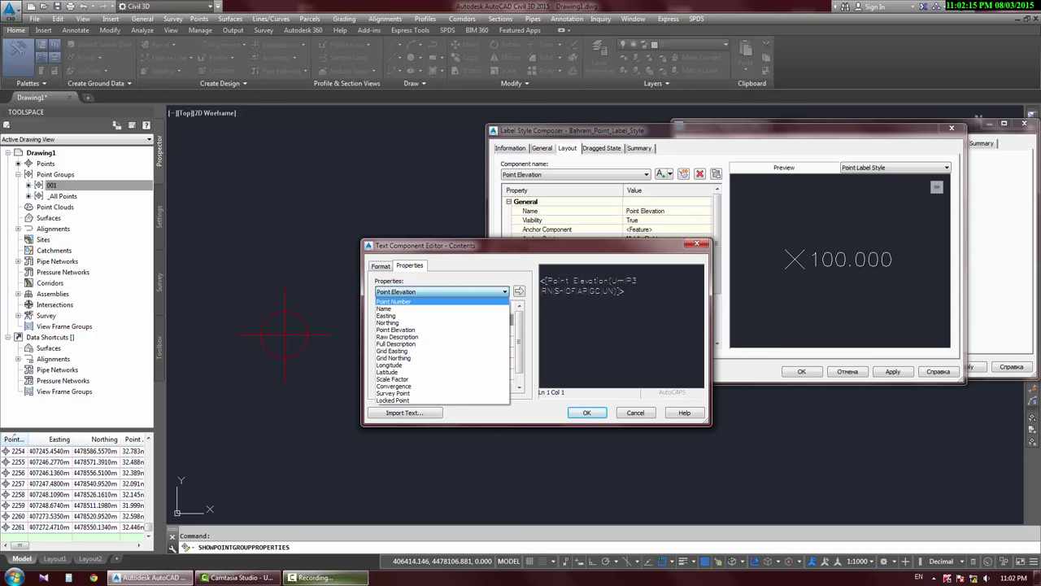
key("Return")
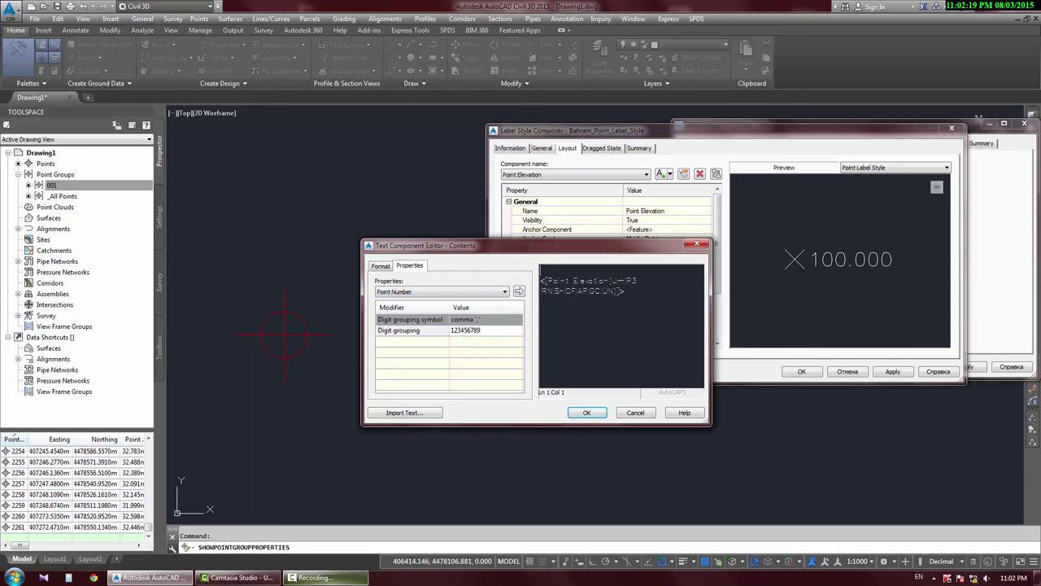
left_click(519, 291)
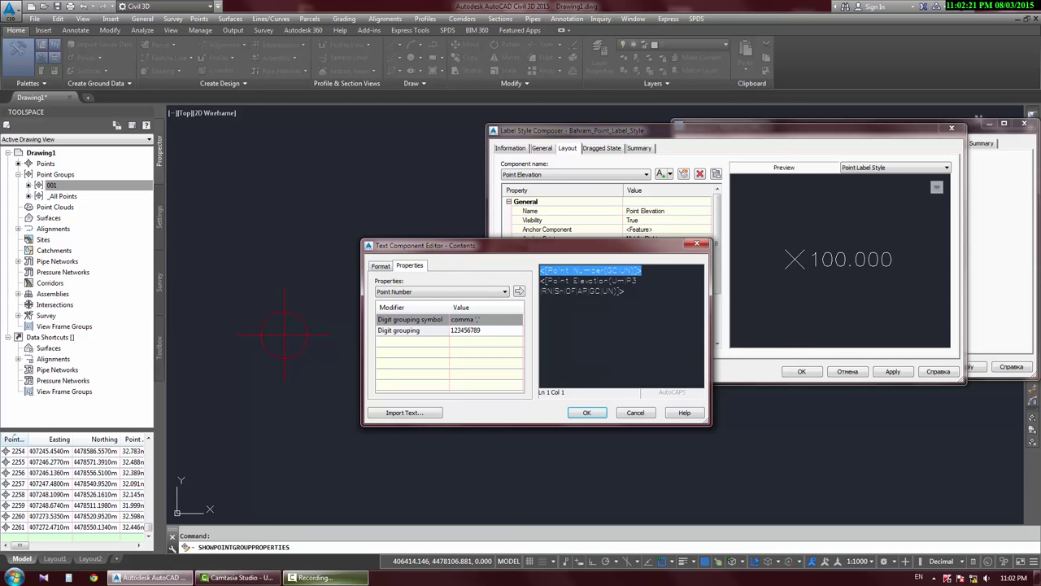
key("Return")
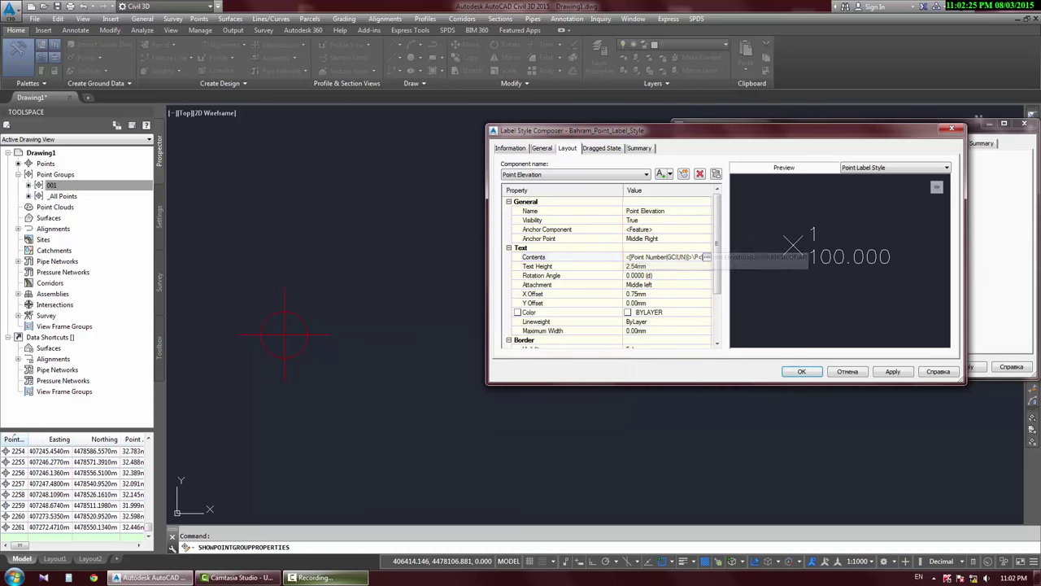
Reopen the Point Elevation component's contents and insert the Northing property on a new line below the elevation field.
left_click(707, 257)
left_click(626, 292)
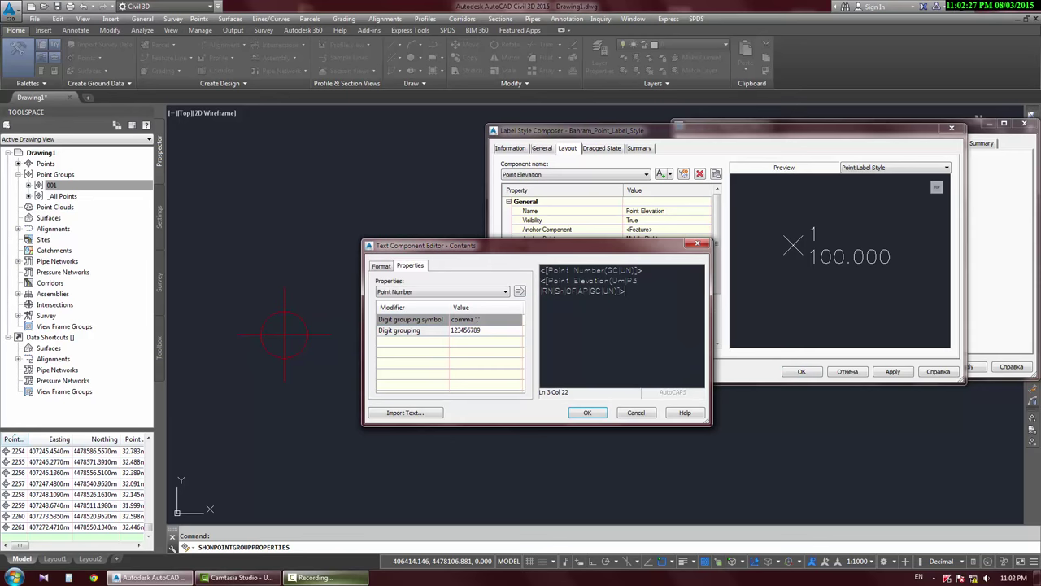
key("Return")
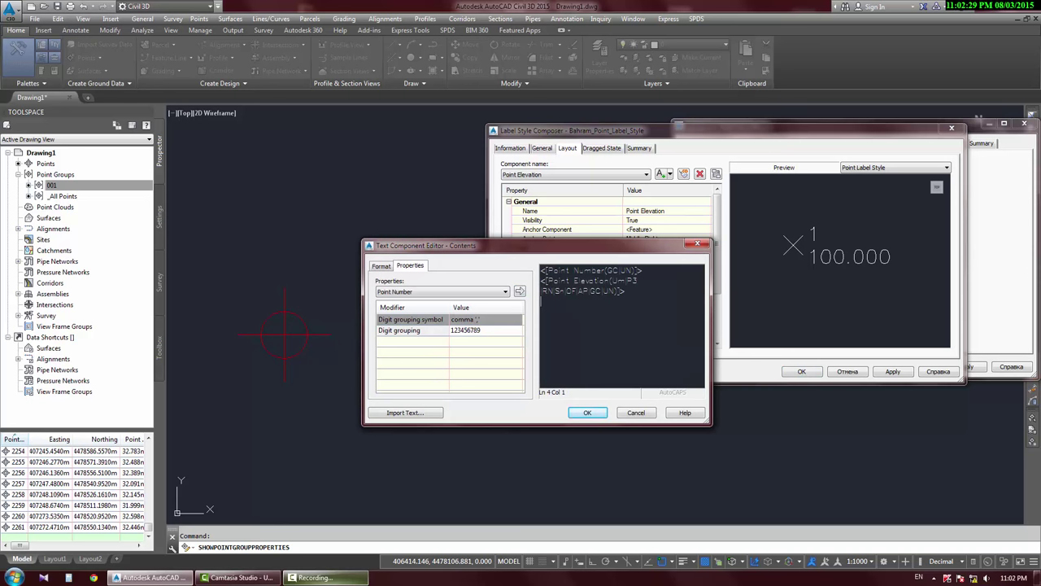
left_click(506, 291)
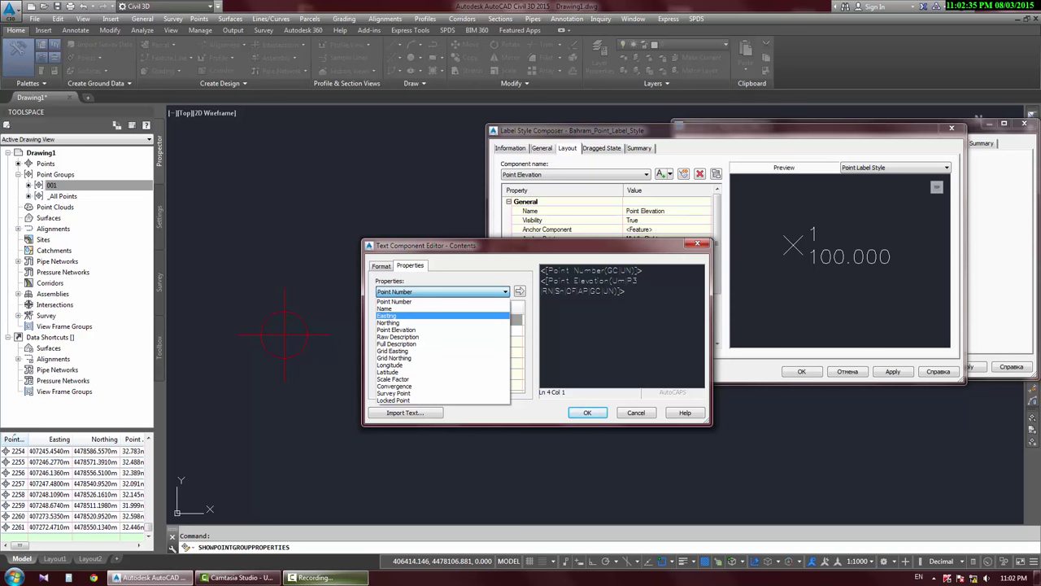
left_click(388, 315)
left_click(519, 290)
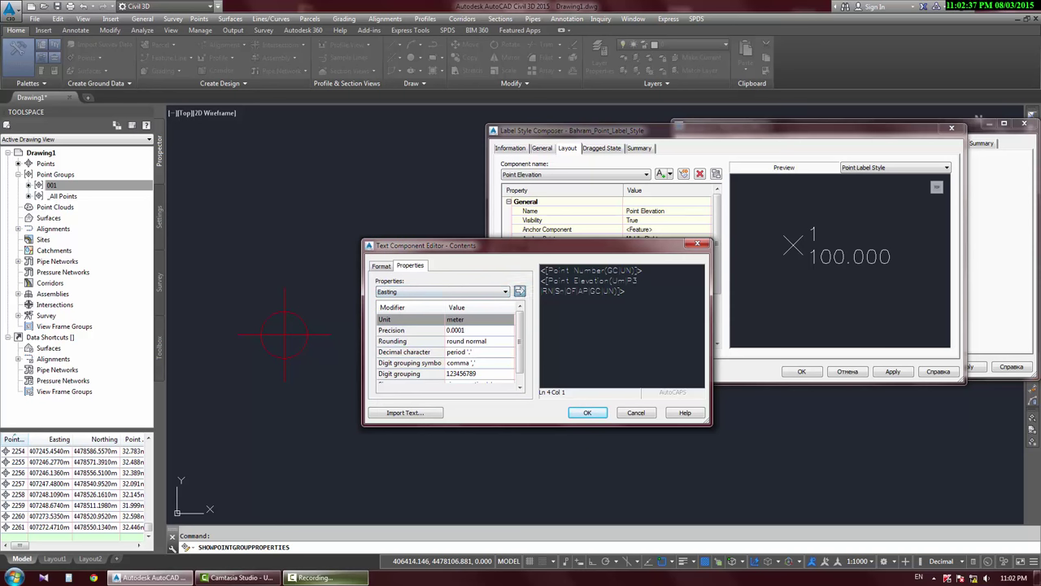
left_click(442, 291)
left_click(388, 323)
left_click(519, 290)
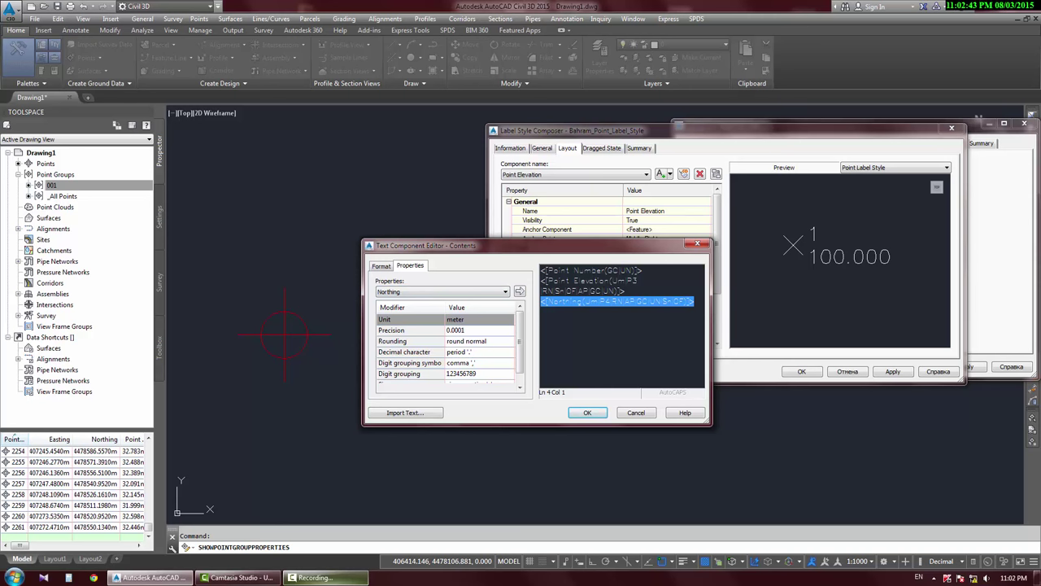
Insert the Easting property on a new line below the Northing field and accept the contents.
left_click(696, 302)
key("Return")
left_click(443, 291)
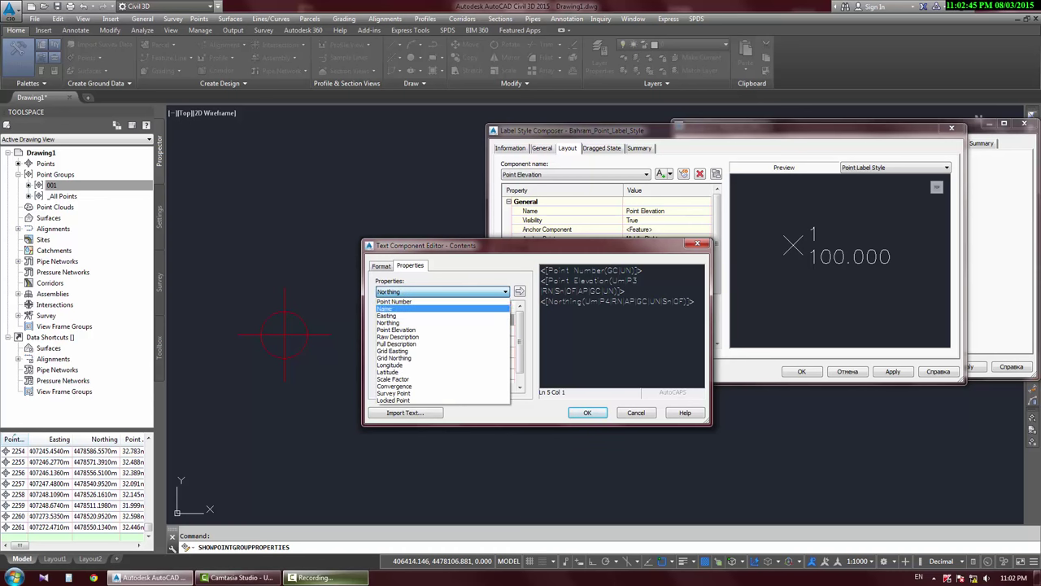
left_click(387, 315)
left_click(519, 290)
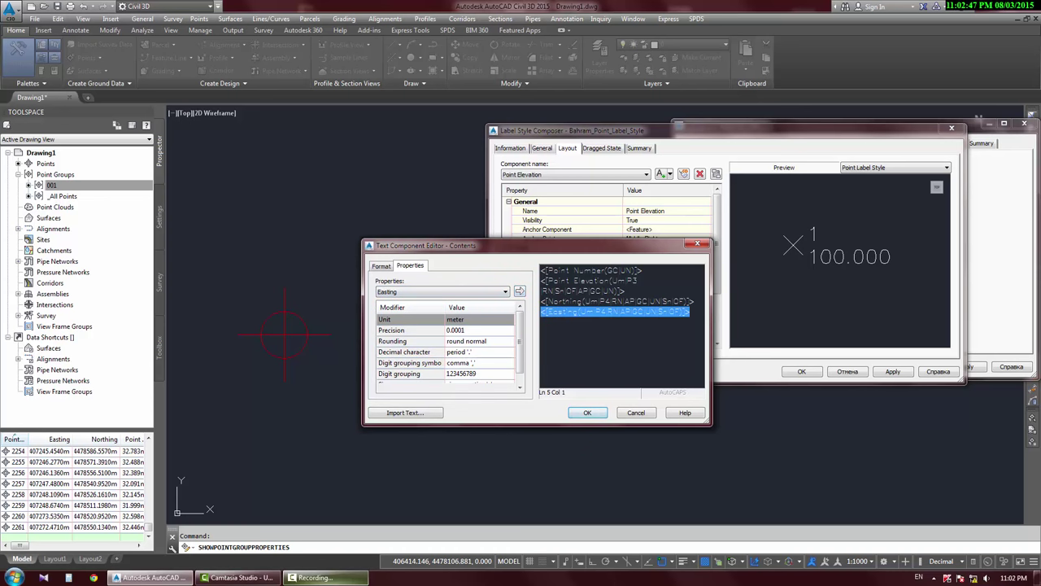
left_click(587, 412)
Accept the new point label style and the properties of point group 001 to apply the labels to its points.
middle_click_drag(846, 261, 821, 273)
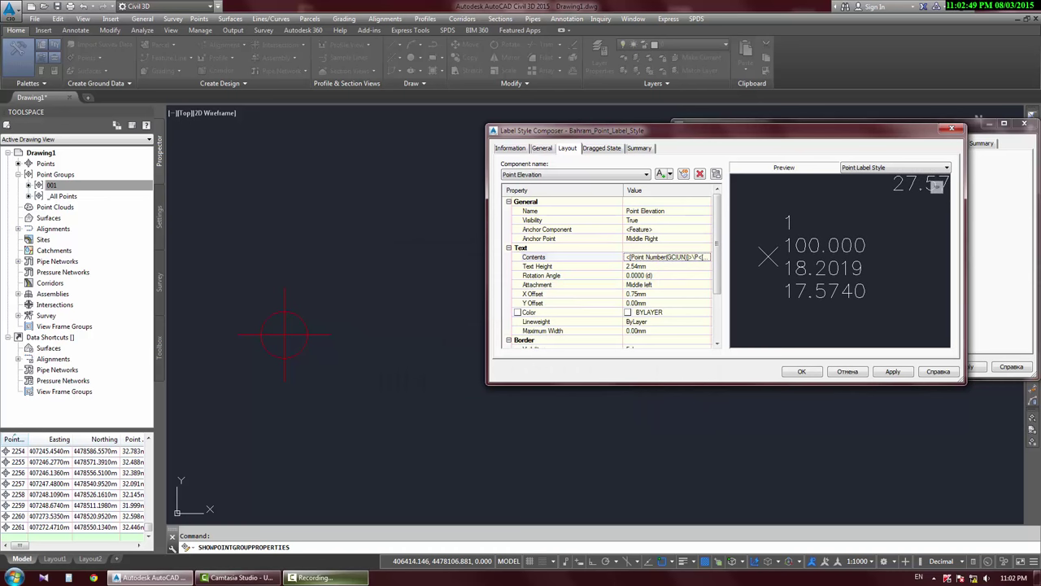
key("Return")
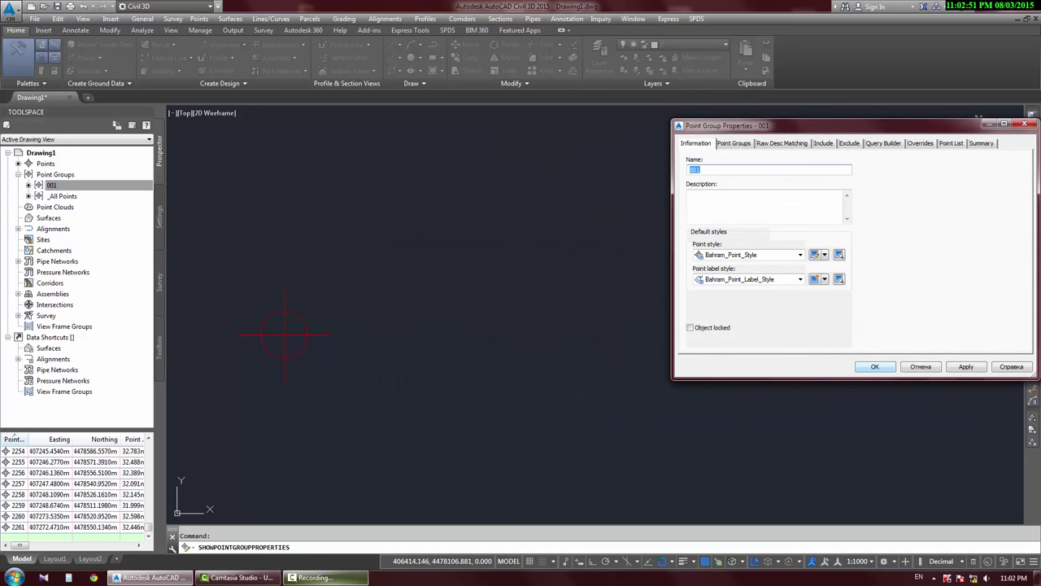
key("Return")
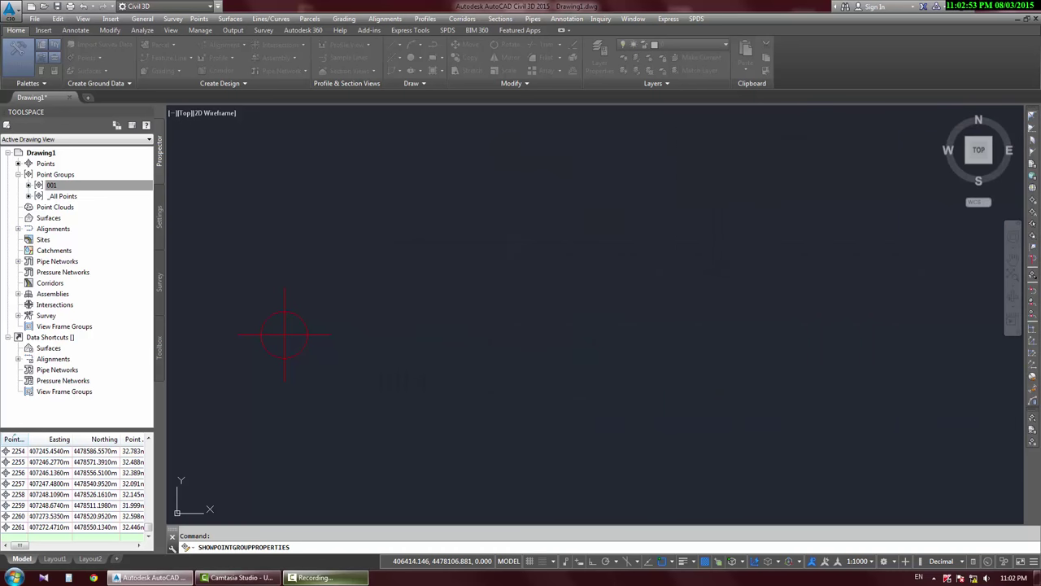
scroll(625, 279, "down", 5)
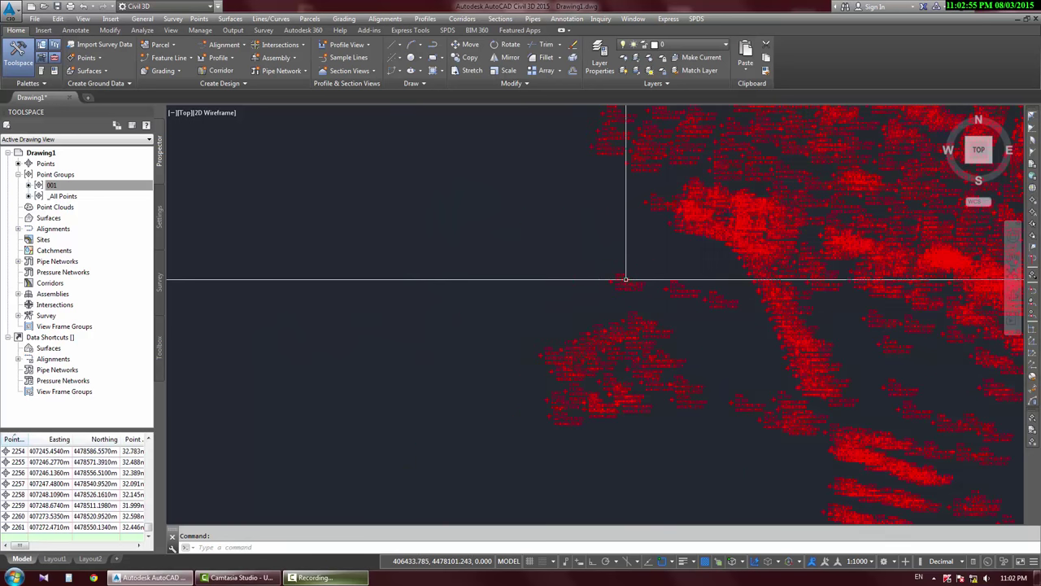
scroll(625, 279, "down", 6)
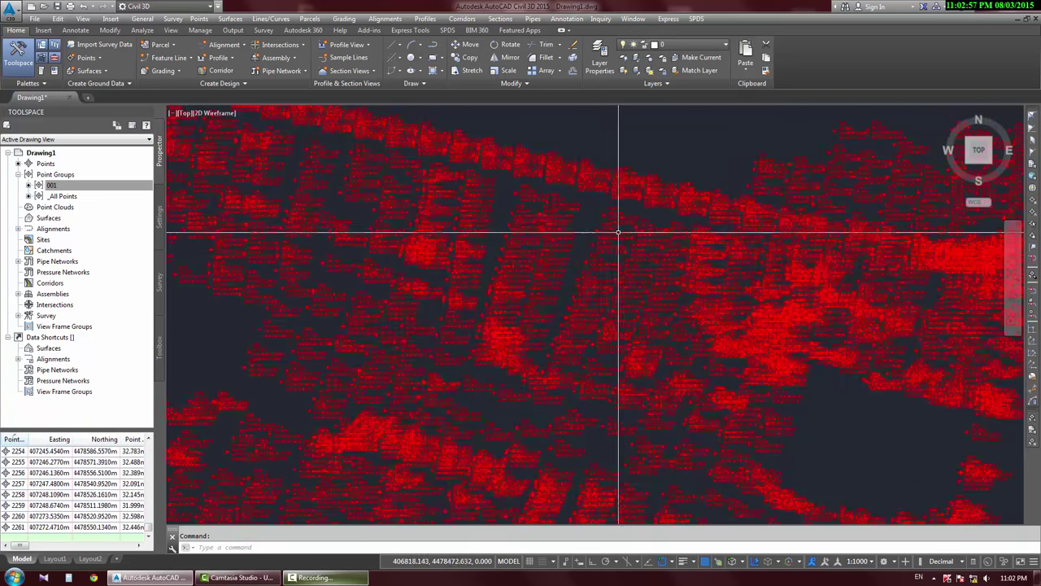
Open point group 001's custom point label style for editing and bring up the Point Elevation component's contents.
scroll(612, 258, "up", 3)
scroll(713, 214, "down", 5)
middle_click_drag(571, 407, 602, 338)
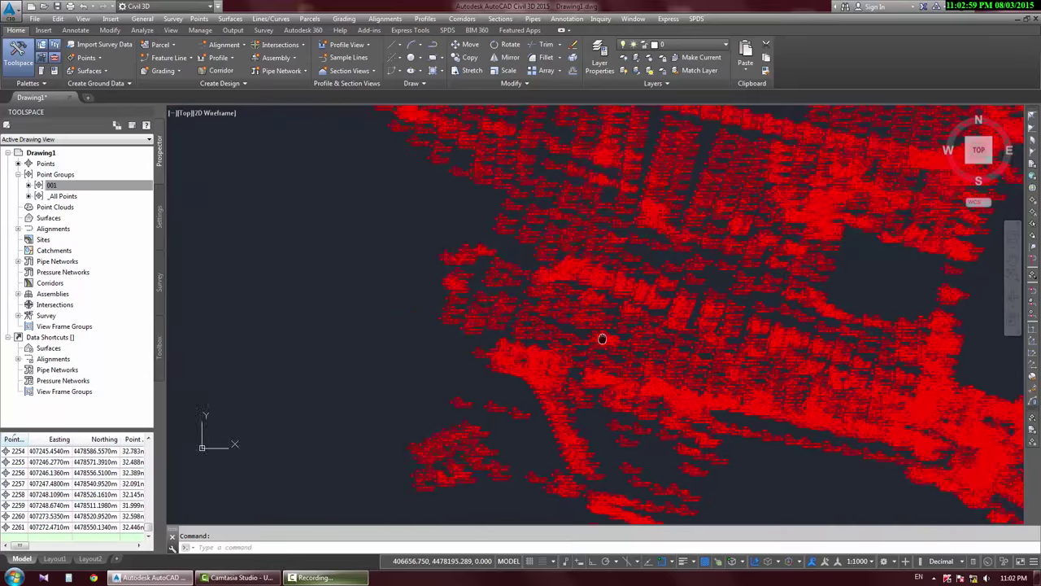
scroll(572, 309, "up", 12)
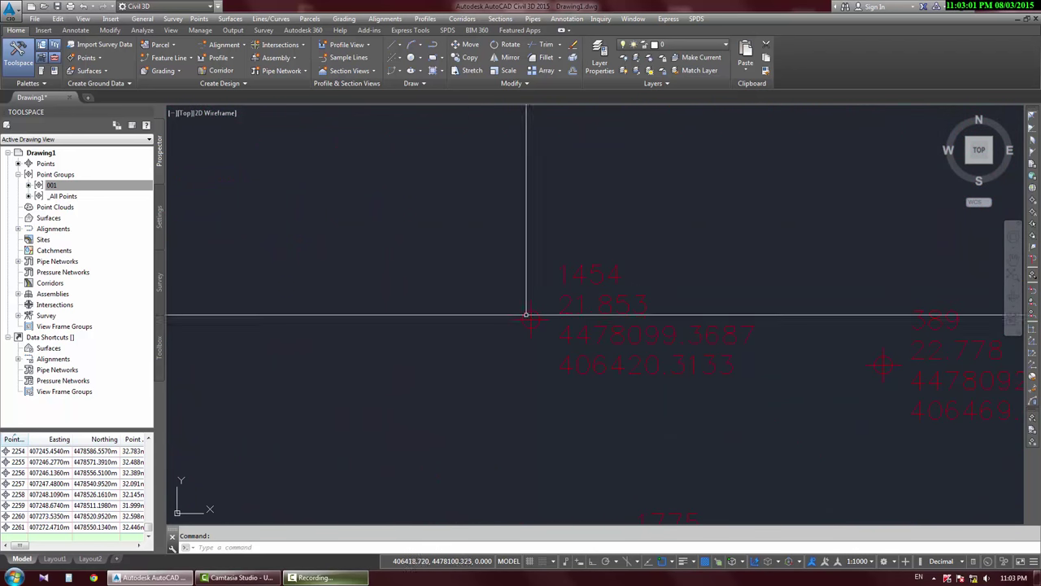
scroll(665, 308, "up", 2)
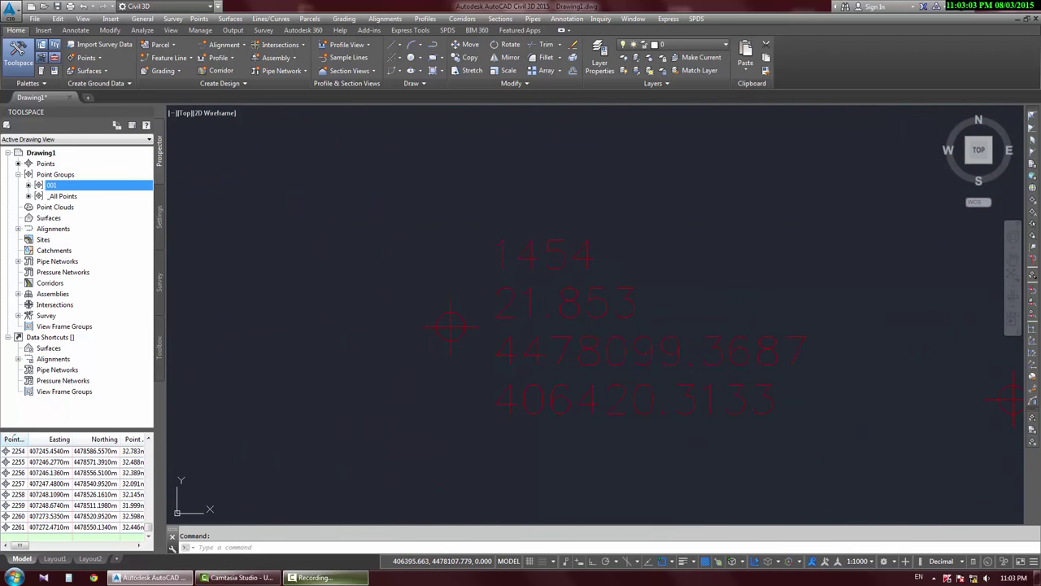
right_click(51, 185)
left_click(114, 192)
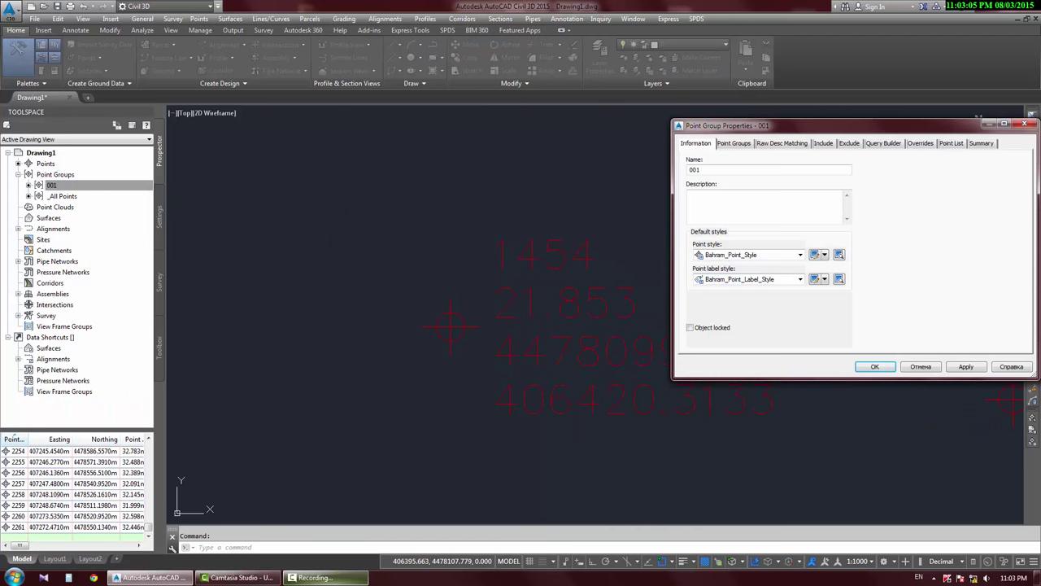
left_click(814, 279)
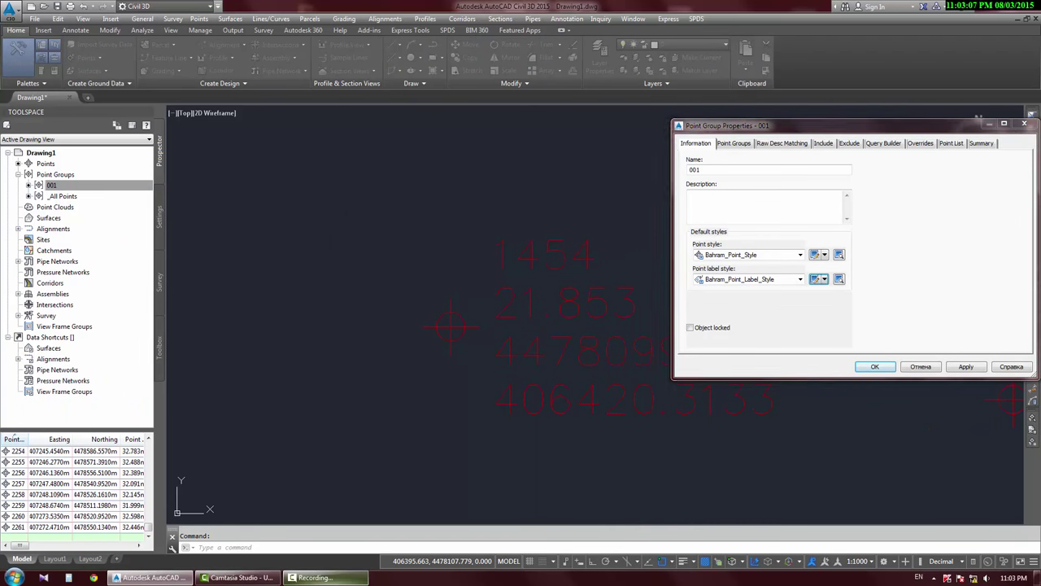
left_click_drag(691, 131, 835, 153)
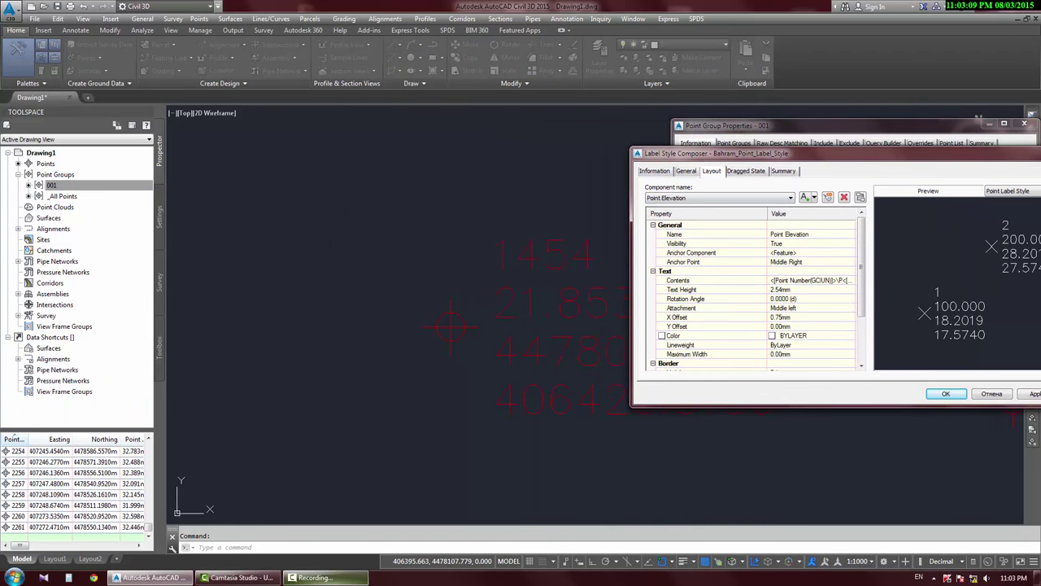
left_click(815, 280)
left_click(851, 280)
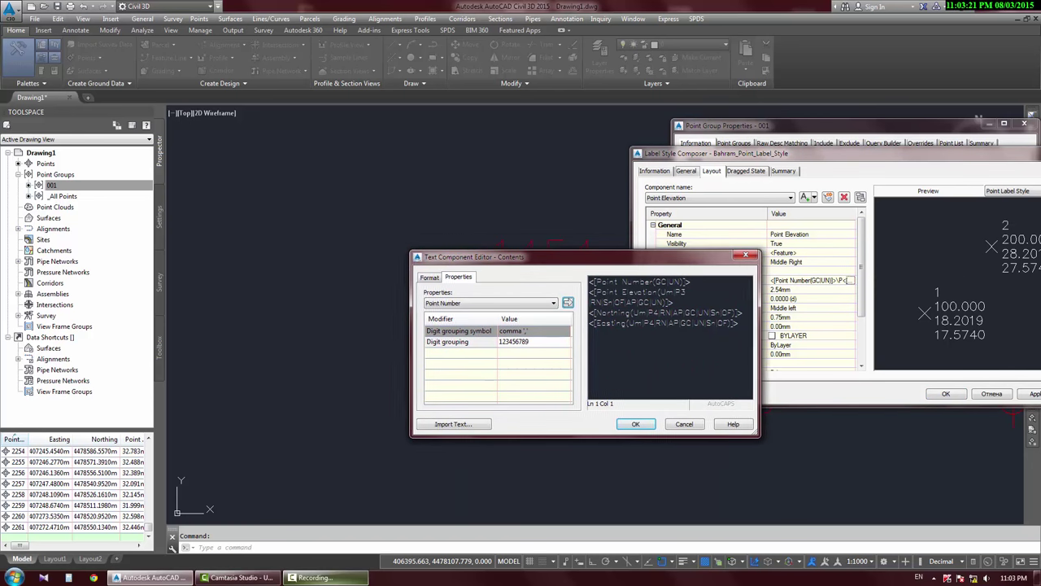
Delete the Easting and Northing fields and the leftover blank lines from the label contents, and accept the contents.
left_click(664, 323)
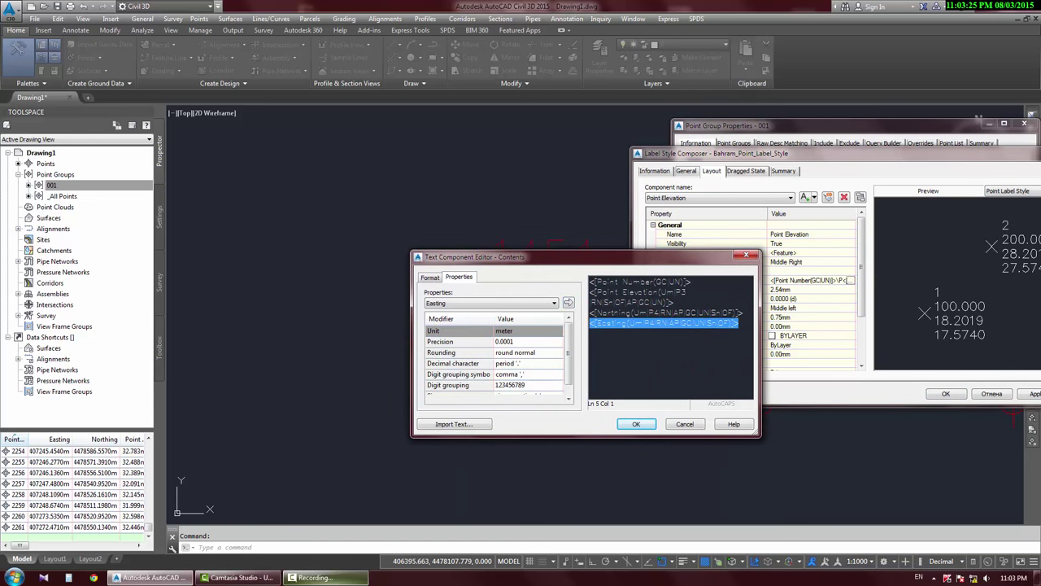
key("Delete")
left_click(666, 313)
key("Delete")
left_click(591, 323)
key("BackSpace")
key("BackSpace")
left_click(637, 424)
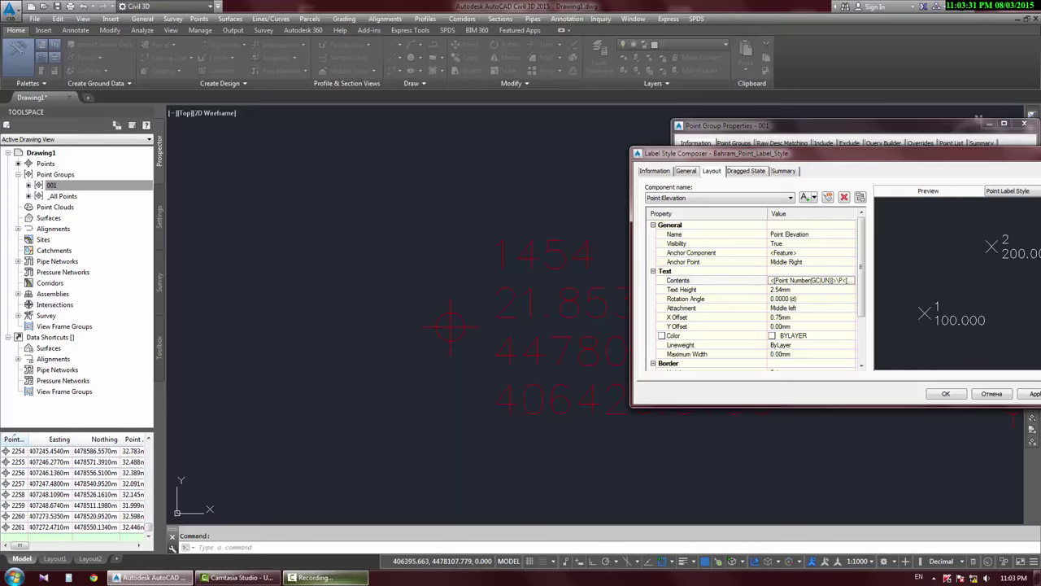
Set the Point Elevation field's precision to 0.01, update the field in the label contents, and apply the label style to point group 001.
left_click(850, 280)
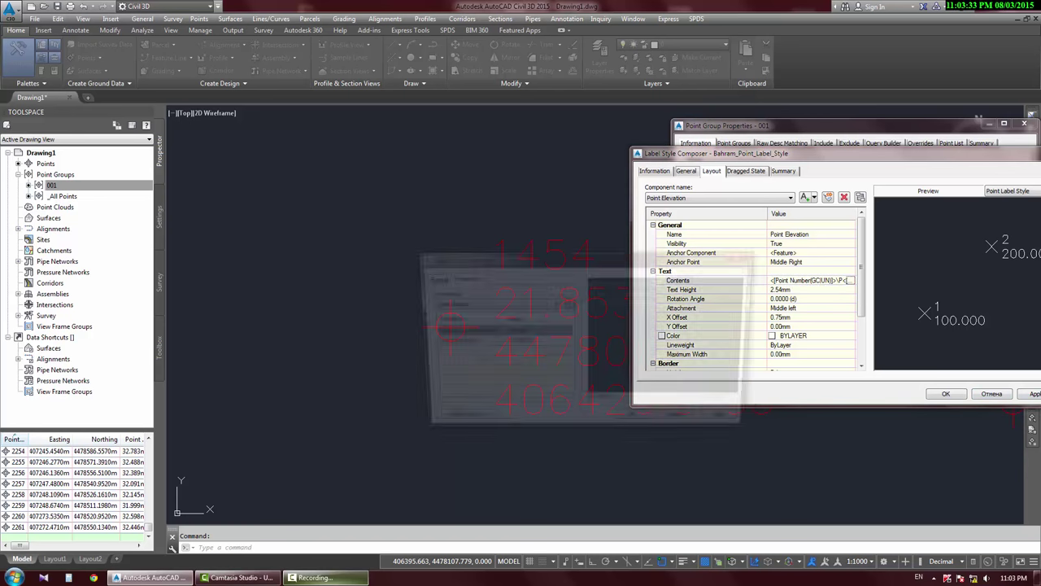
left_click(639, 298)
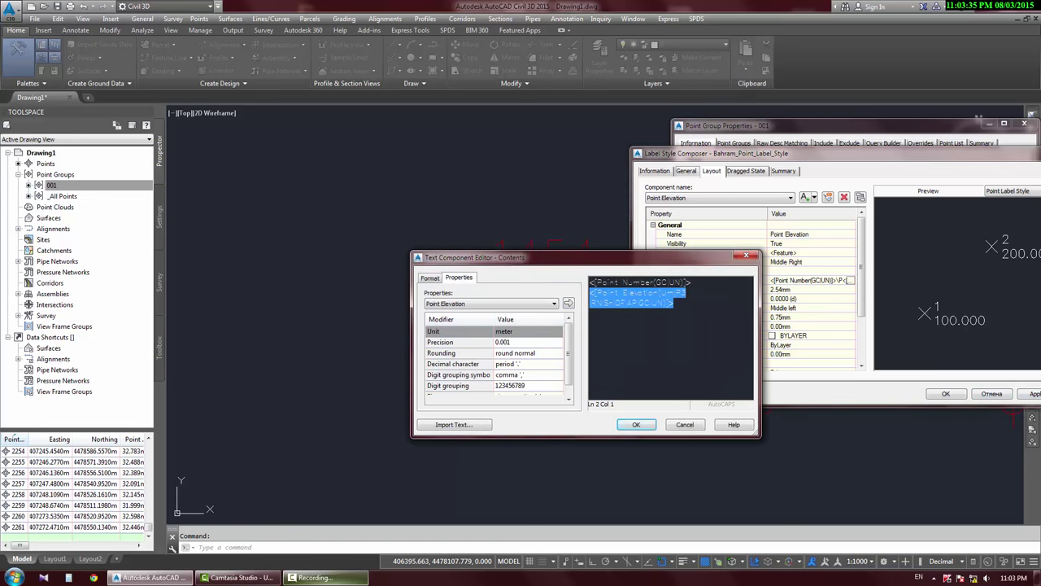
left_click(674, 303)
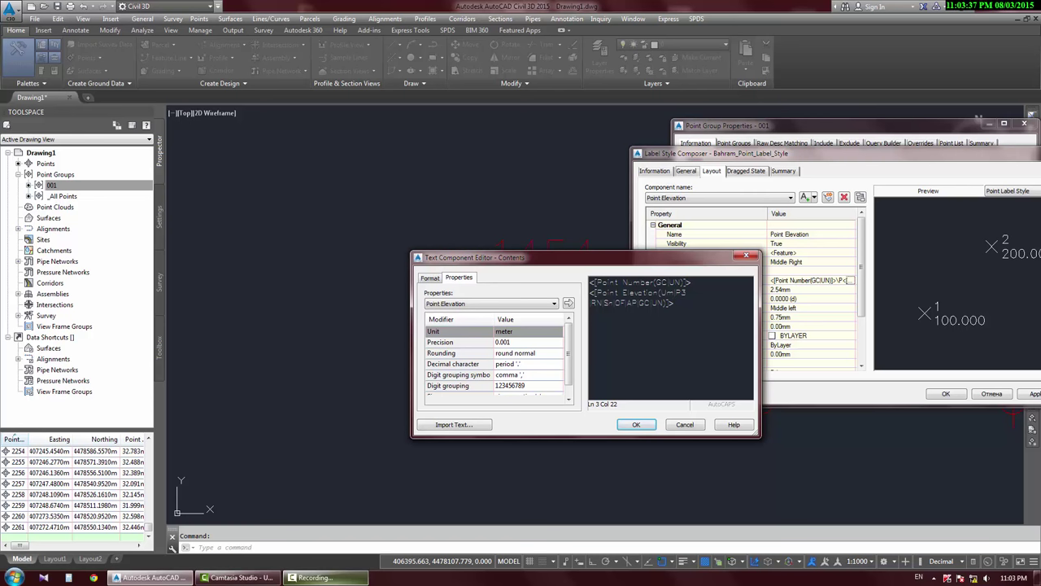
left_click_drag(521, 257, 792, 313)
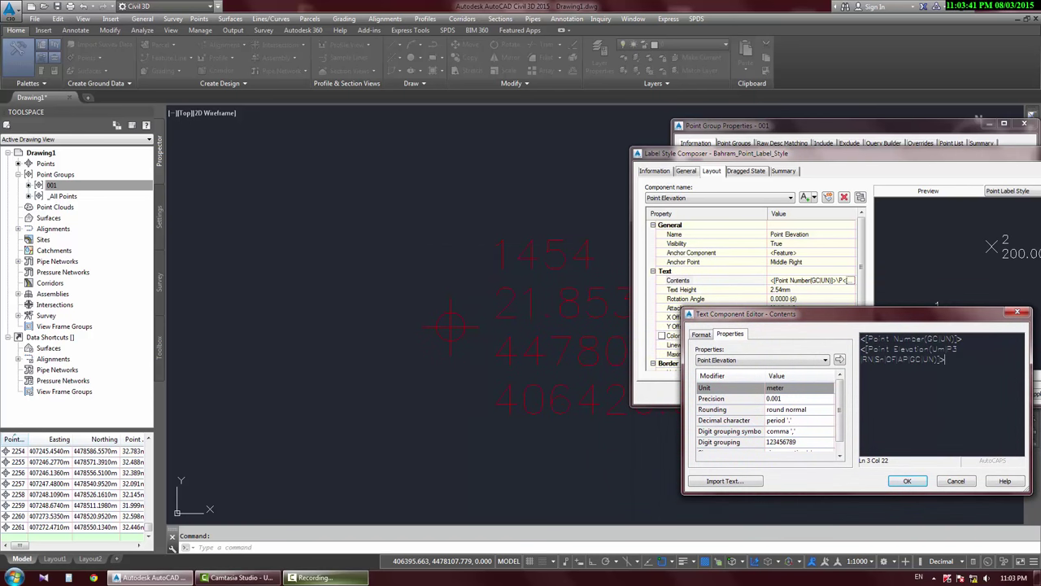
left_click_drag(792, 313, 751, 246)
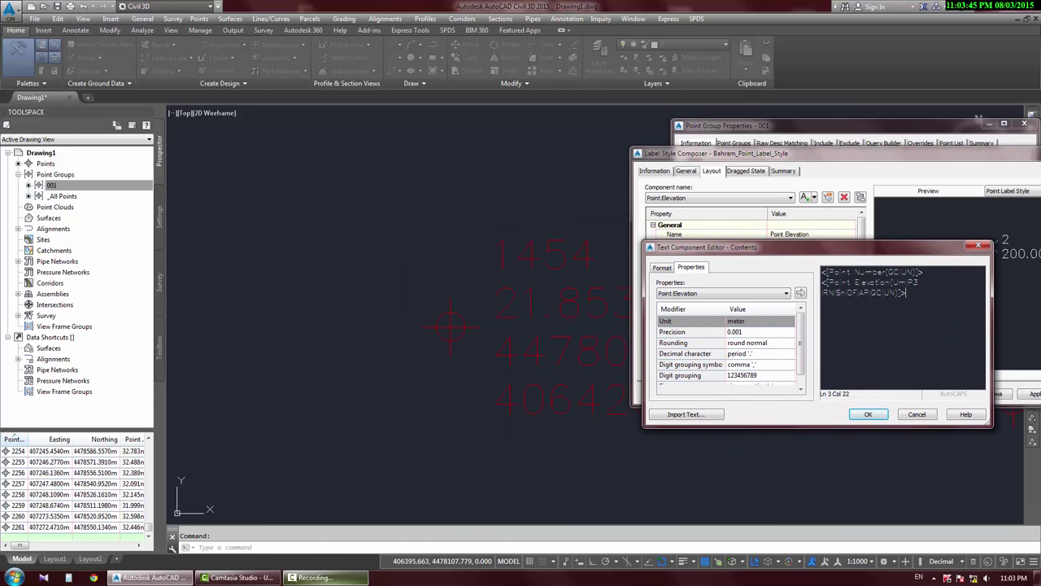
key("shift+Up")
key("shift+Home")
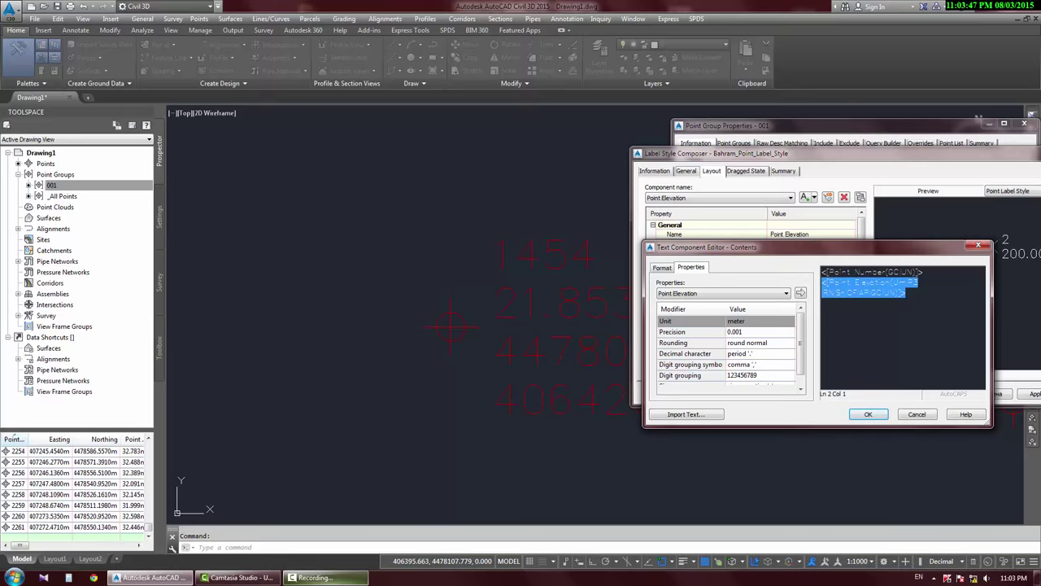
left_click(760, 332)
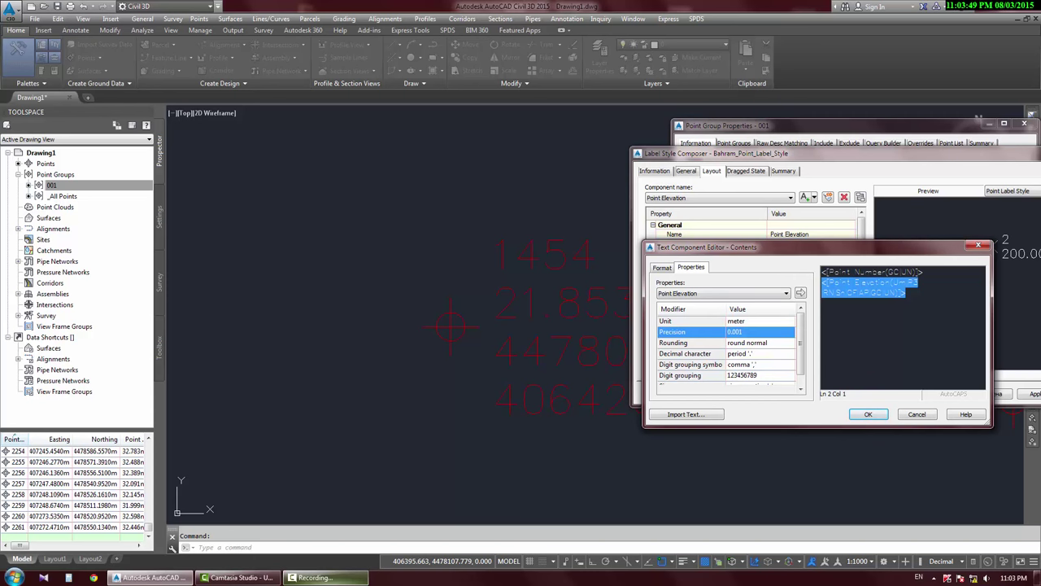
left_click(761, 332)
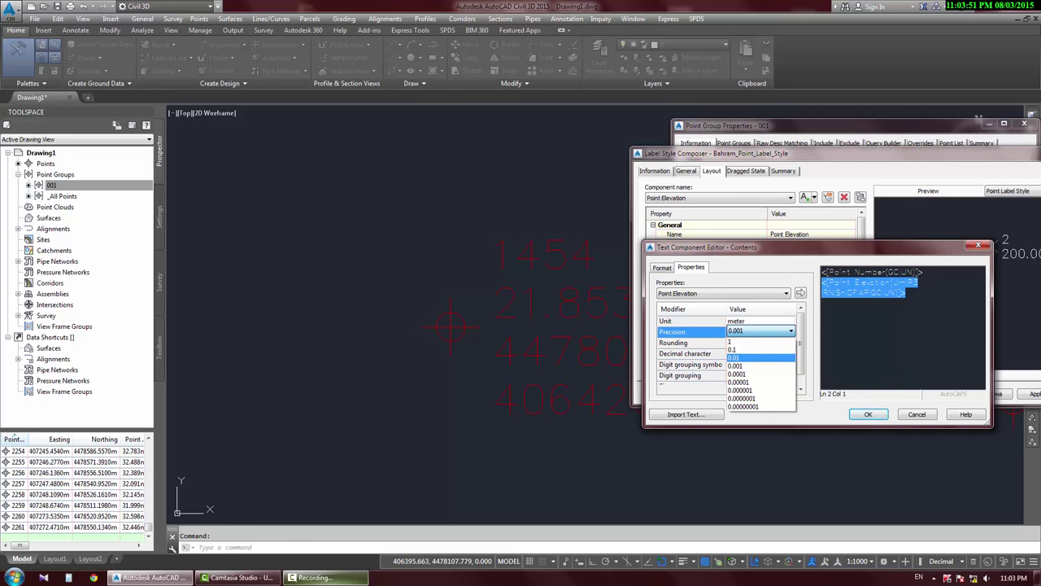
left_click(736, 358)
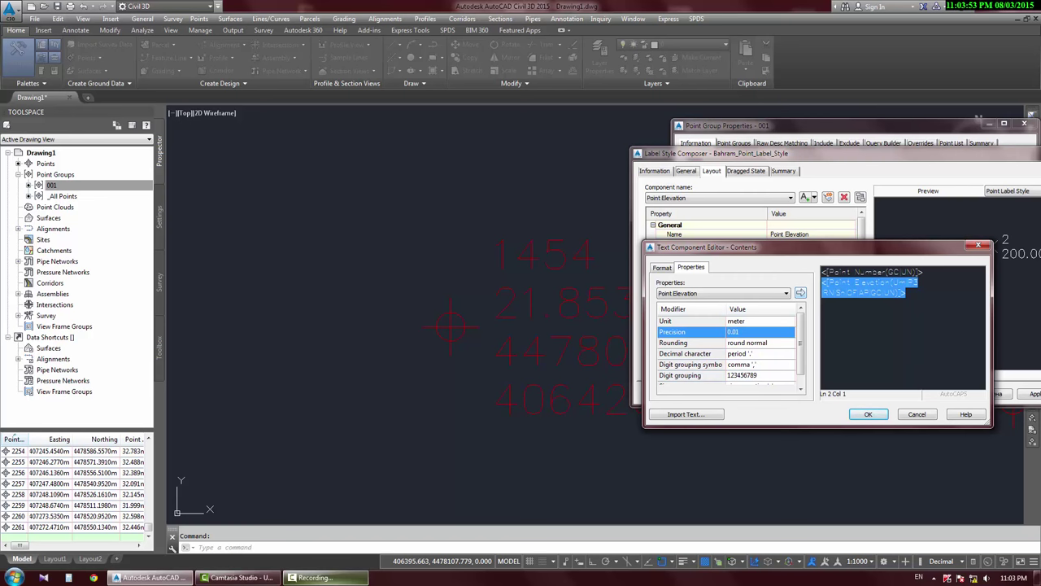
left_click(800, 292)
left_click(868, 414)
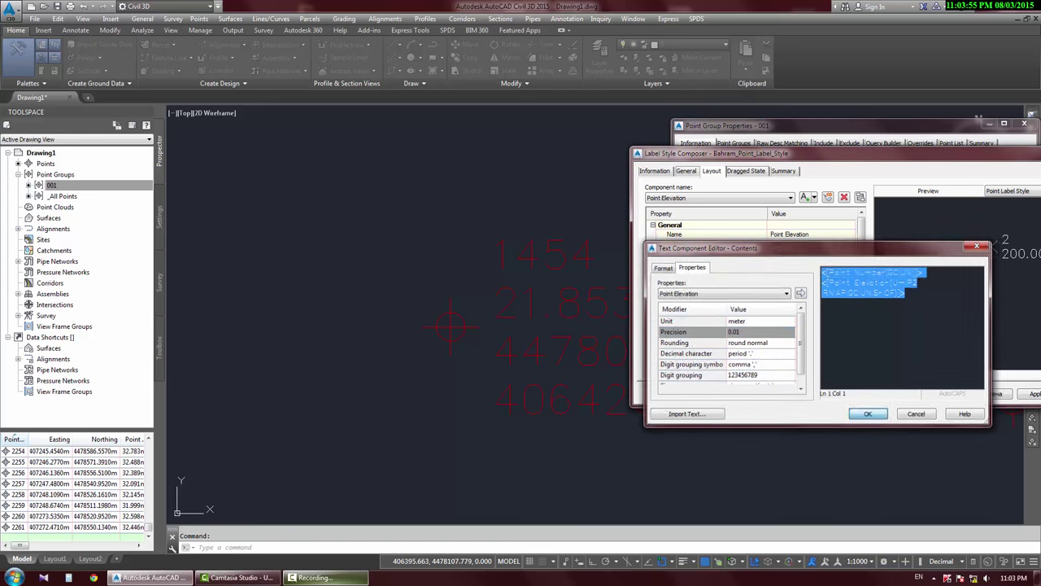
left_click(946, 394)
left_click(966, 367)
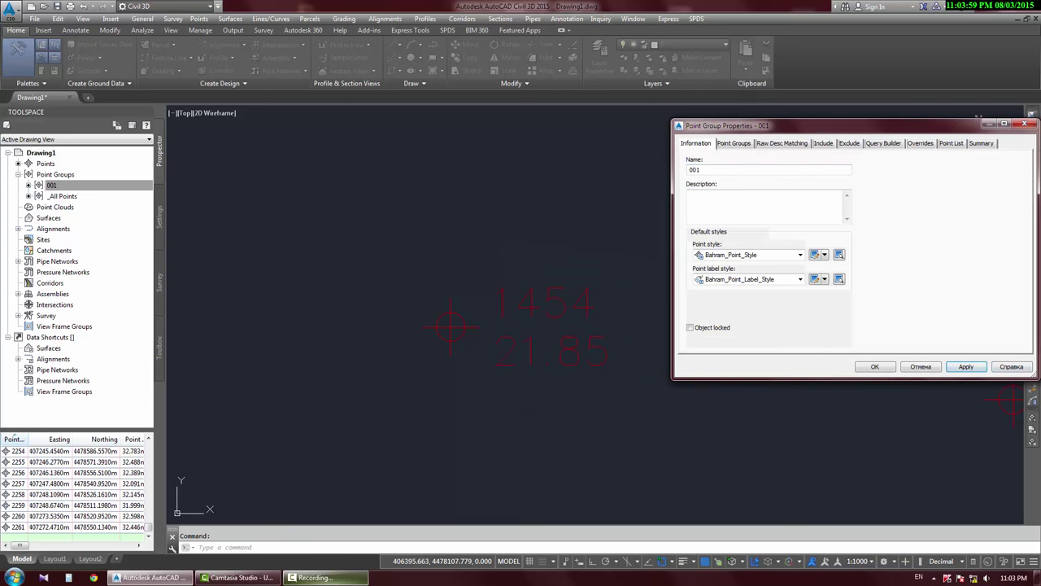
Set the Point Elevation field's precision to 0.001 in the label contents and accept the label style for point group 001.
left_click(814, 278)
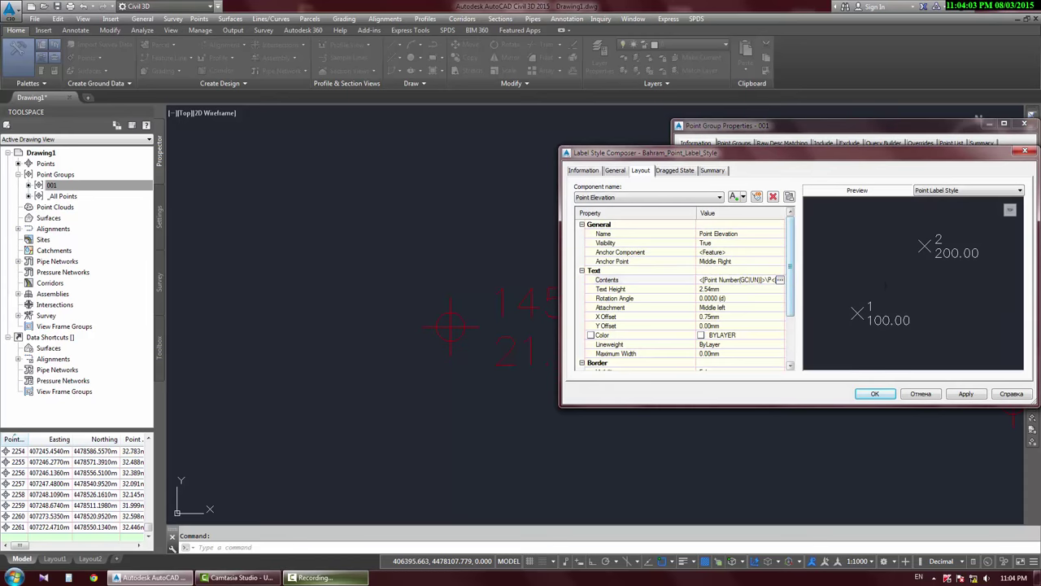
left_click(748, 279)
left_click(778, 271)
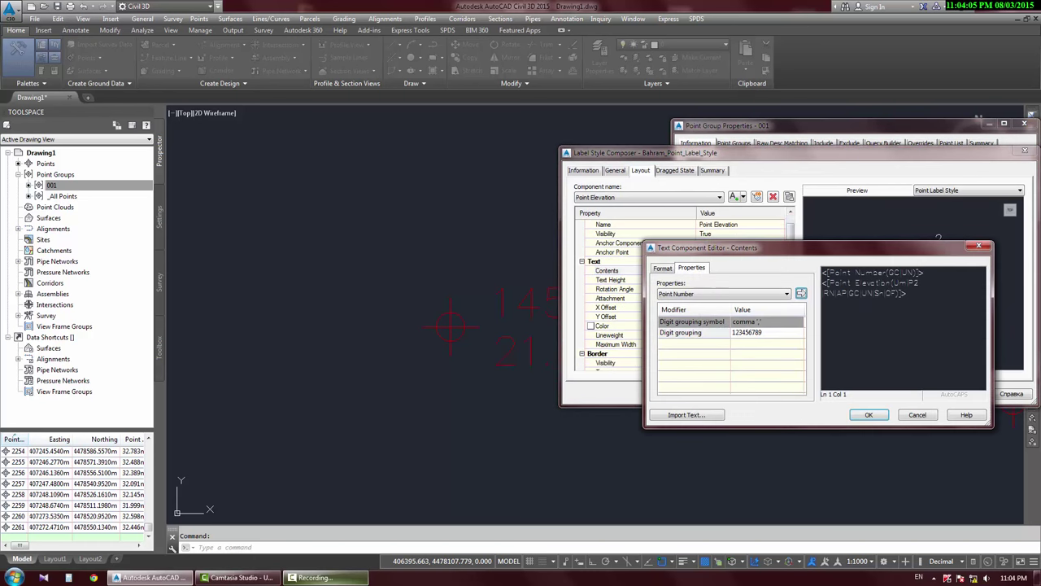
left_click(871, 284)
left_click(748, 332)
left_click(791, 332)
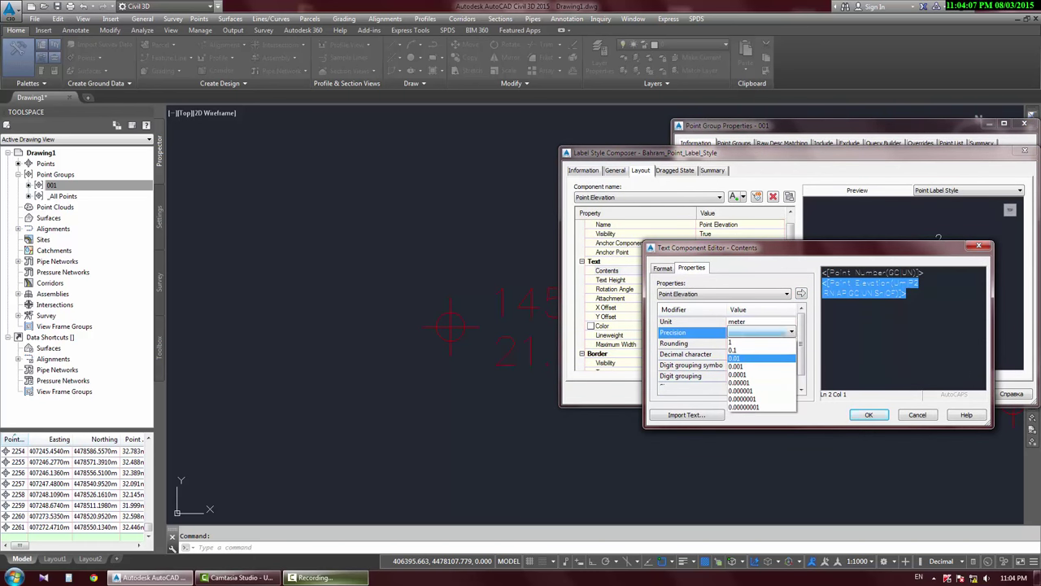
left_click(737, 367)
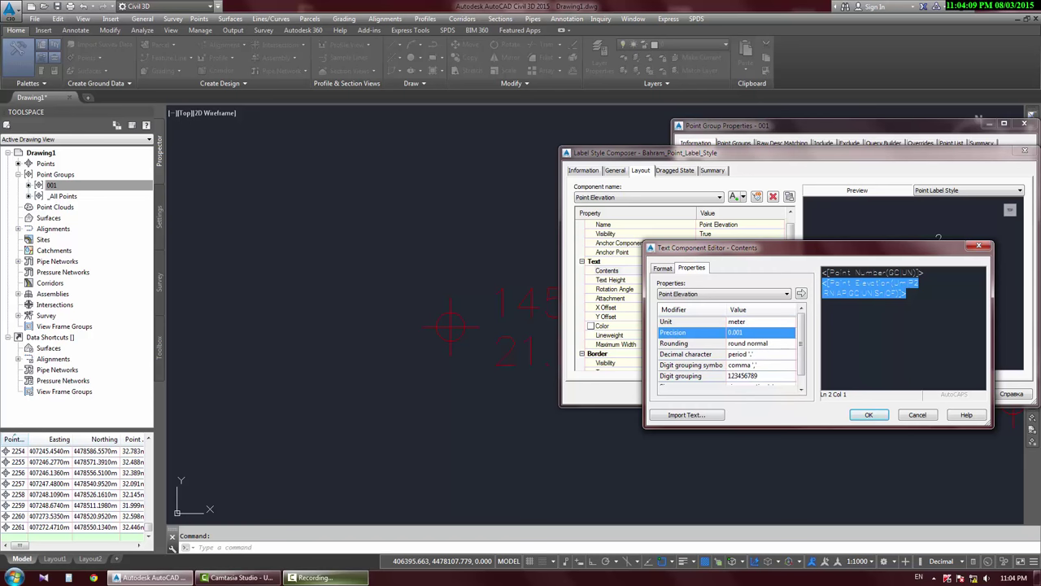
left_click(868, 414)
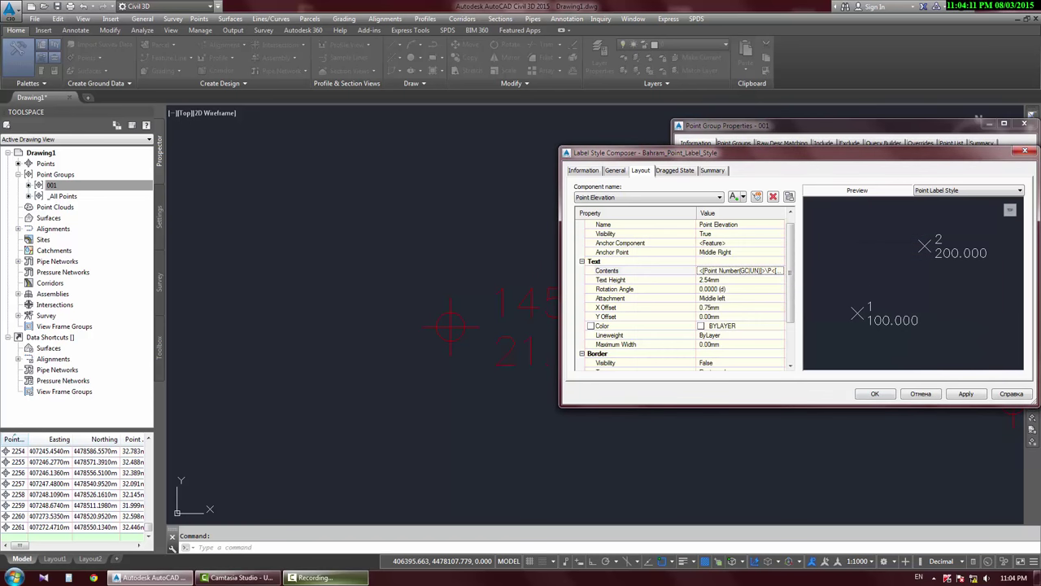
left_click(873, 391)
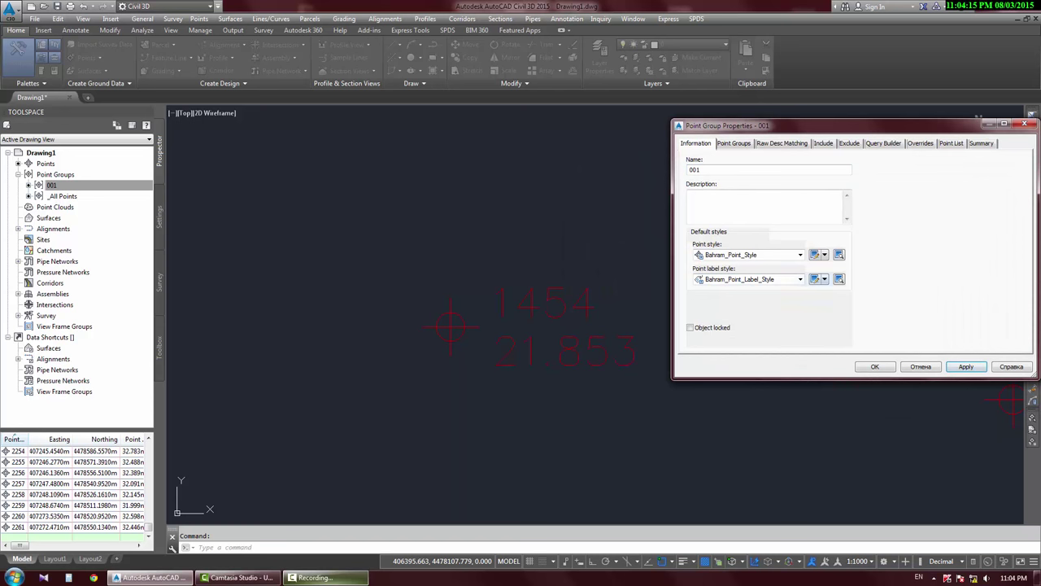
Set the Point Elevation component's text color to green index 102 and accept the label style and point group properties.
left_click(814, 279)
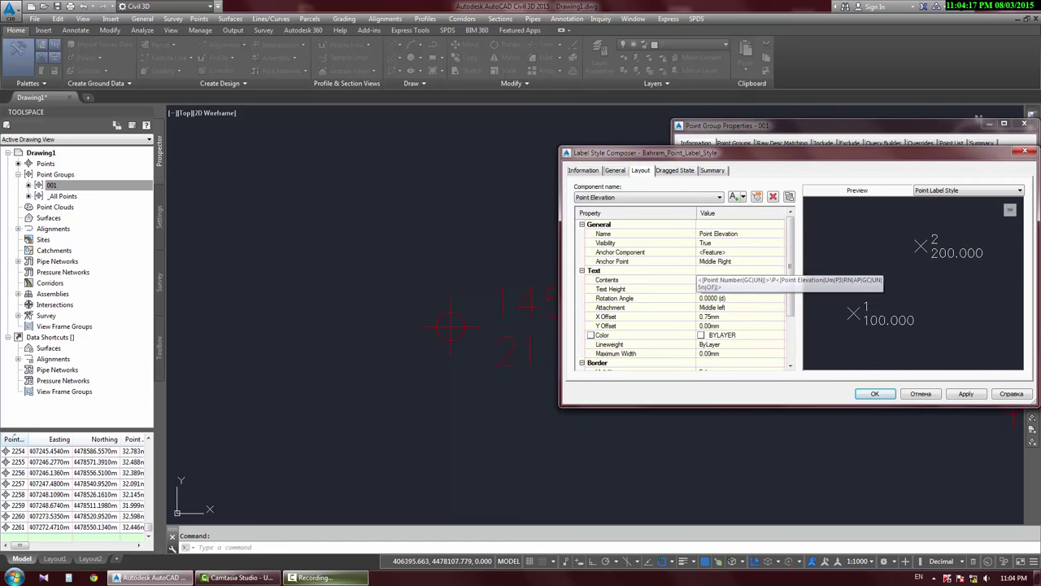
left_click_drag(781, 153, 821, 144)
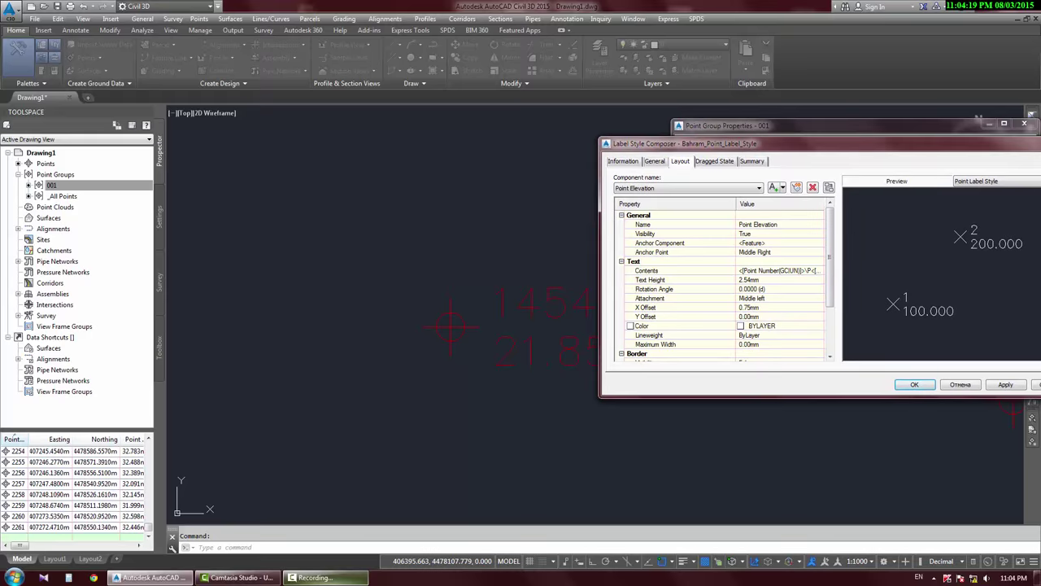
left_click_drag(830, 258, 830, 303)
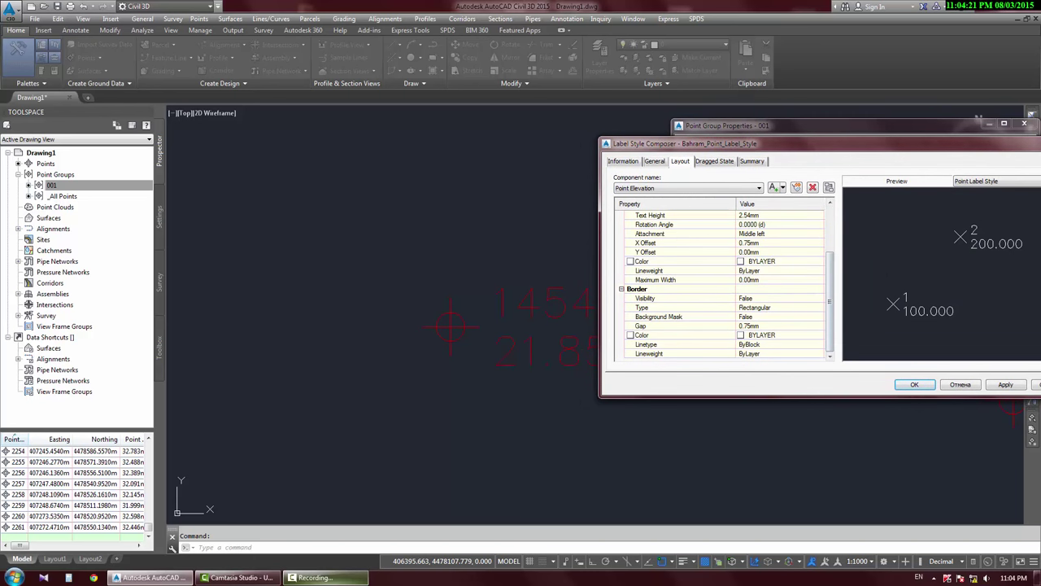
left_click(791, 261)
scroll(727, 285, "up", 3)
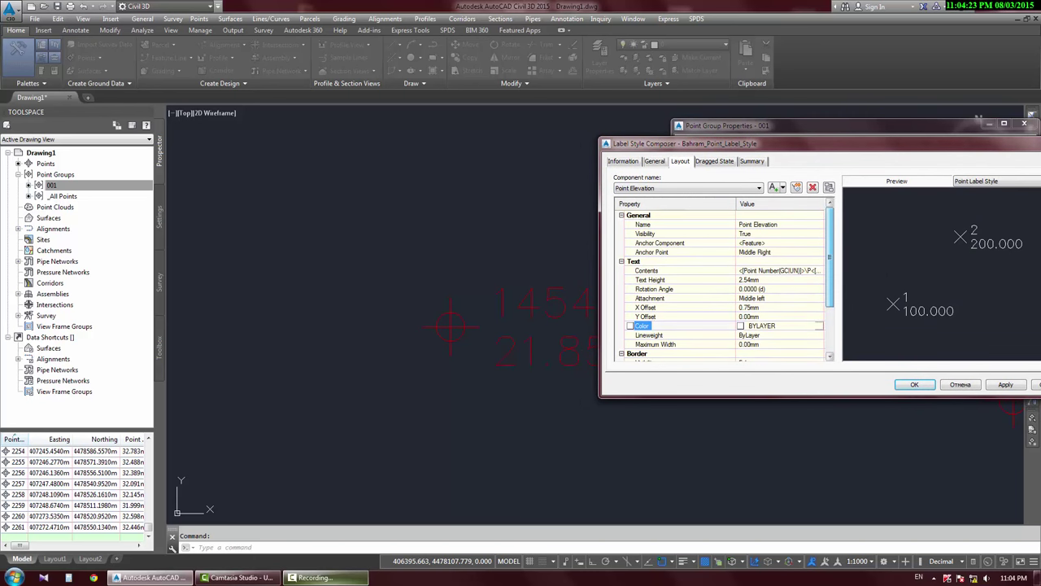
left_click(819, 325)
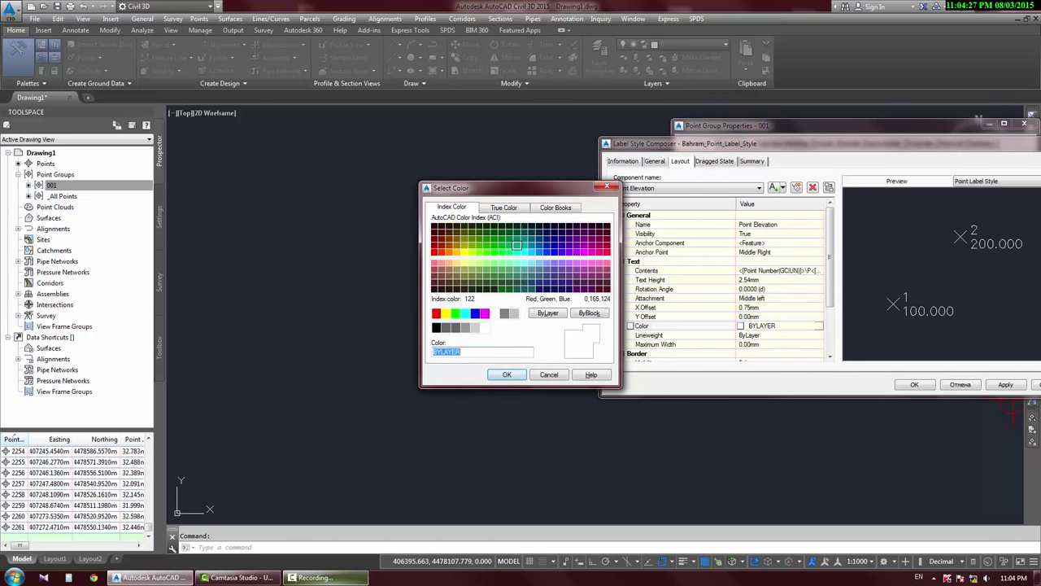
left_click(502, 245)
left_click(507, 375)
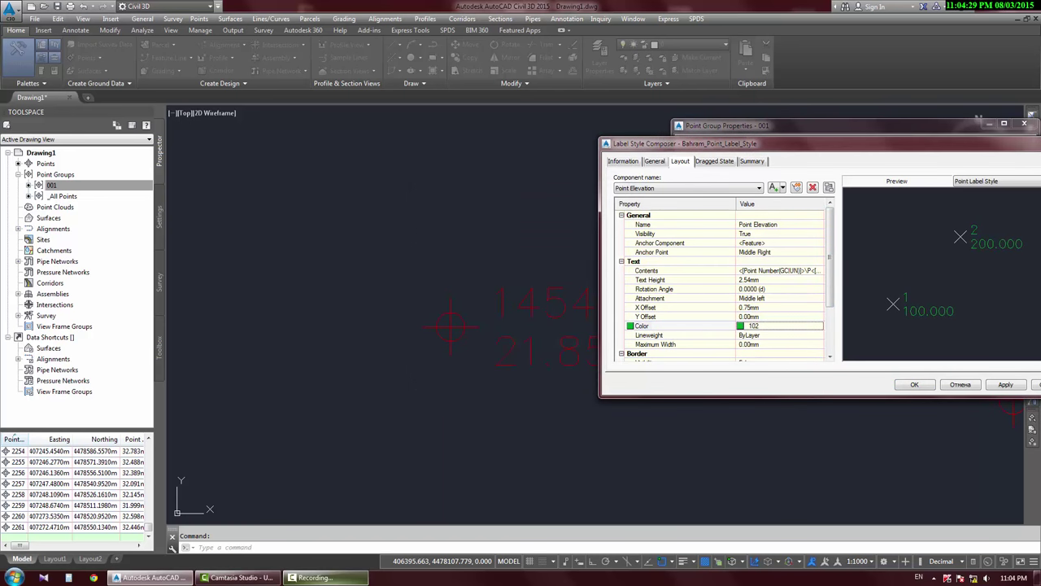
key("Return")
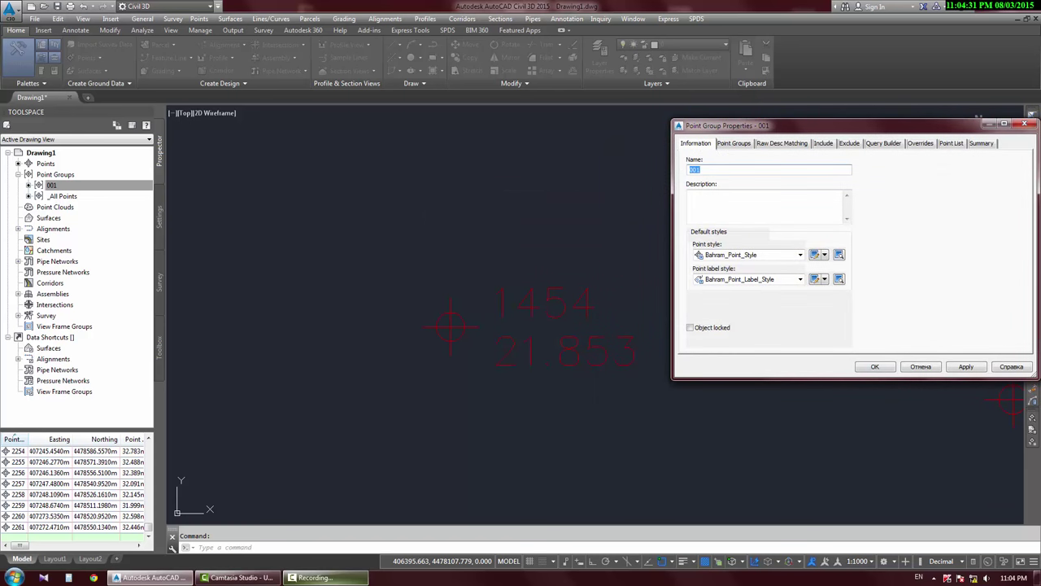
key("Return")
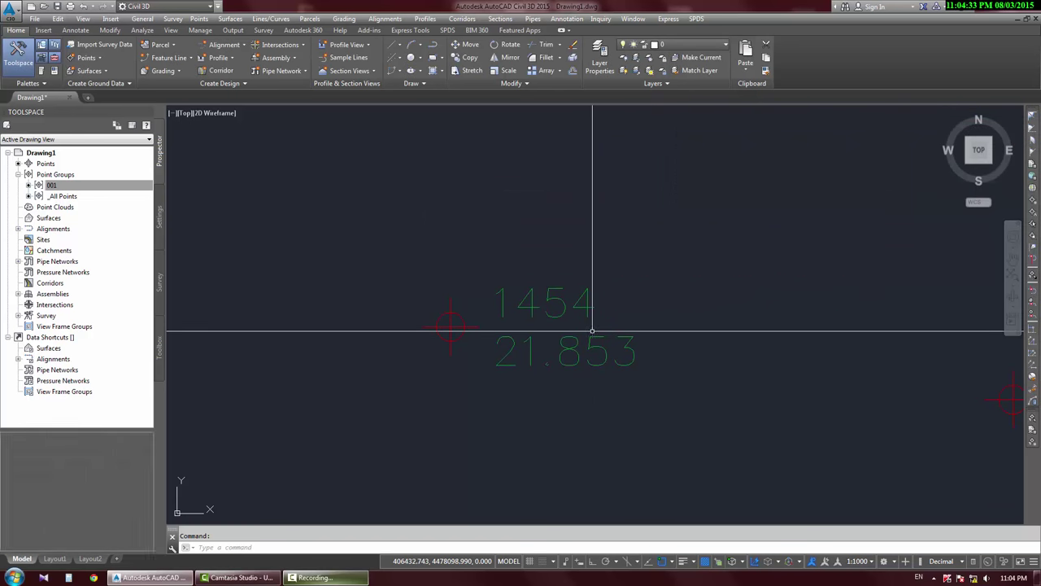
Examine the point number and elevation labels across the survey points, both overall and close up.
scroll(508, 334, "down", 5)
scroll(508, 329, "up", 10)
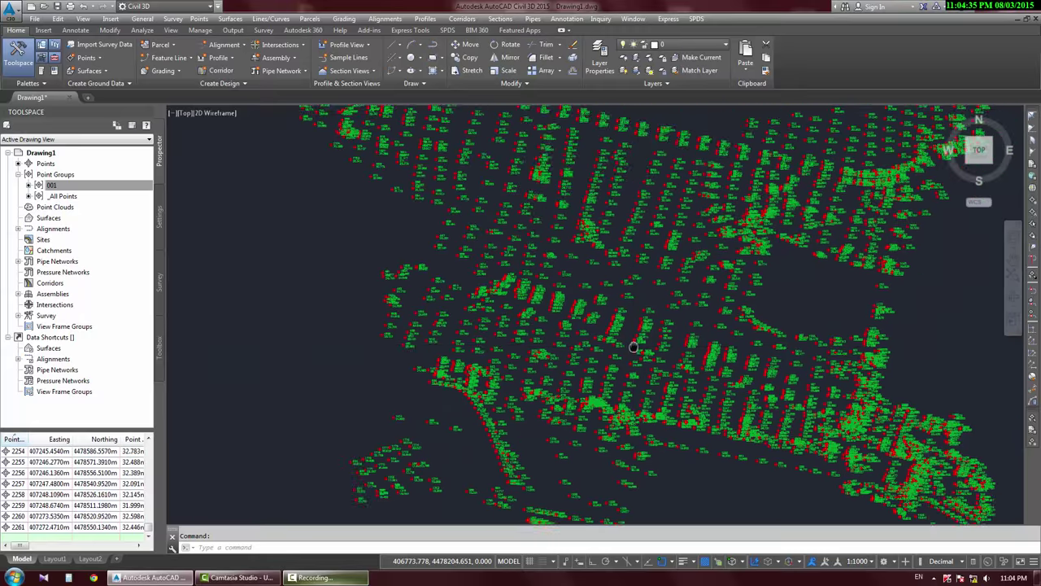
scroll(590, 226, "down", 2)
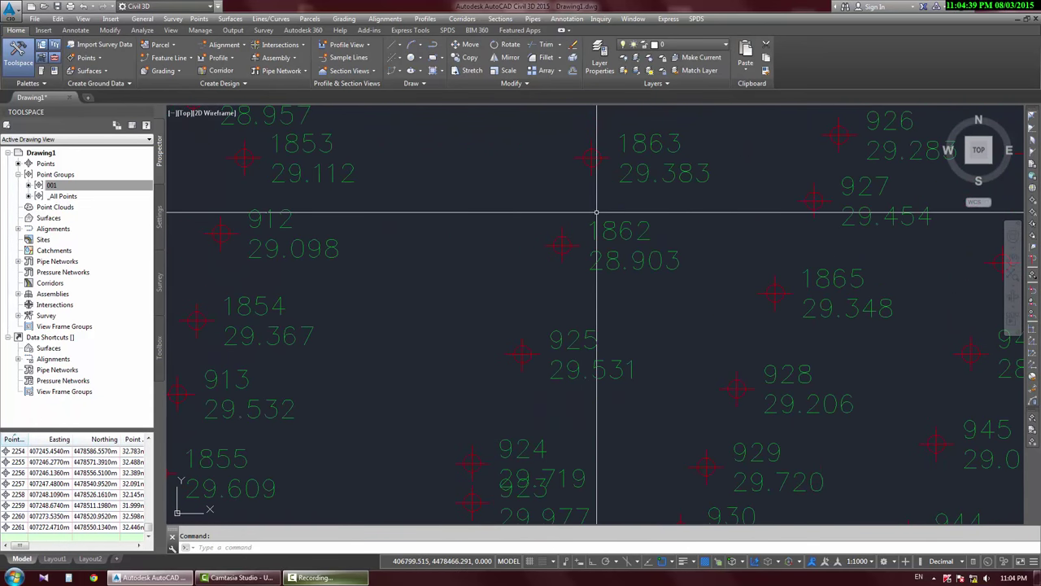
scroll(569, 260, "down", 6)
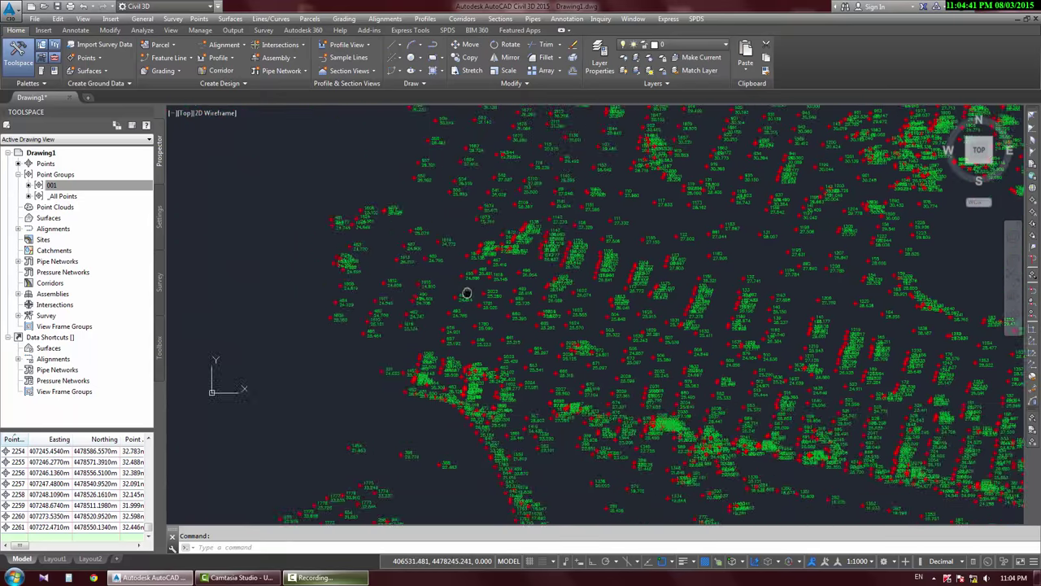
scroll(467, 293, "up", 5)
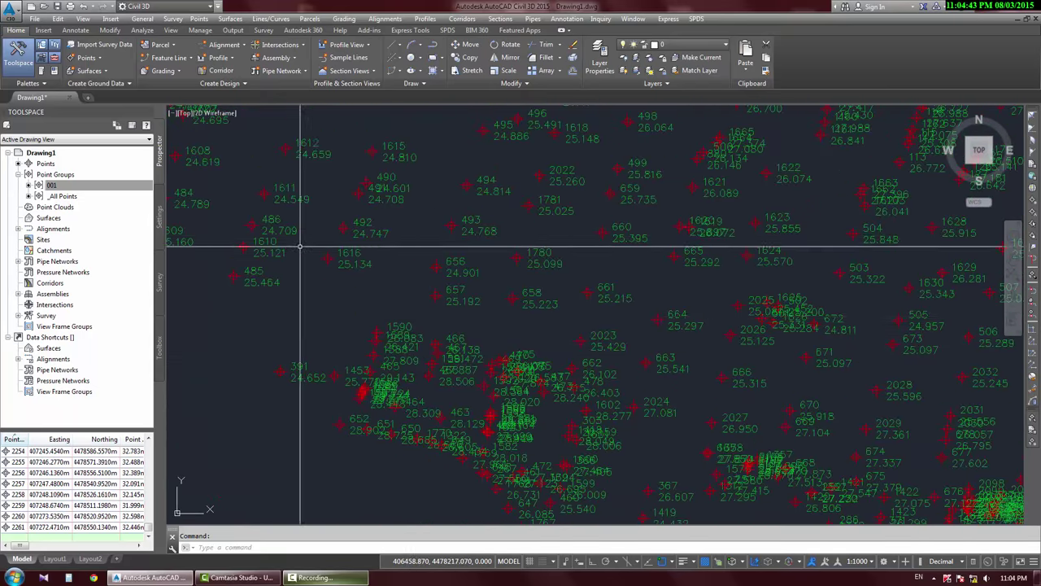
scroll(419, 295, "up", 4)
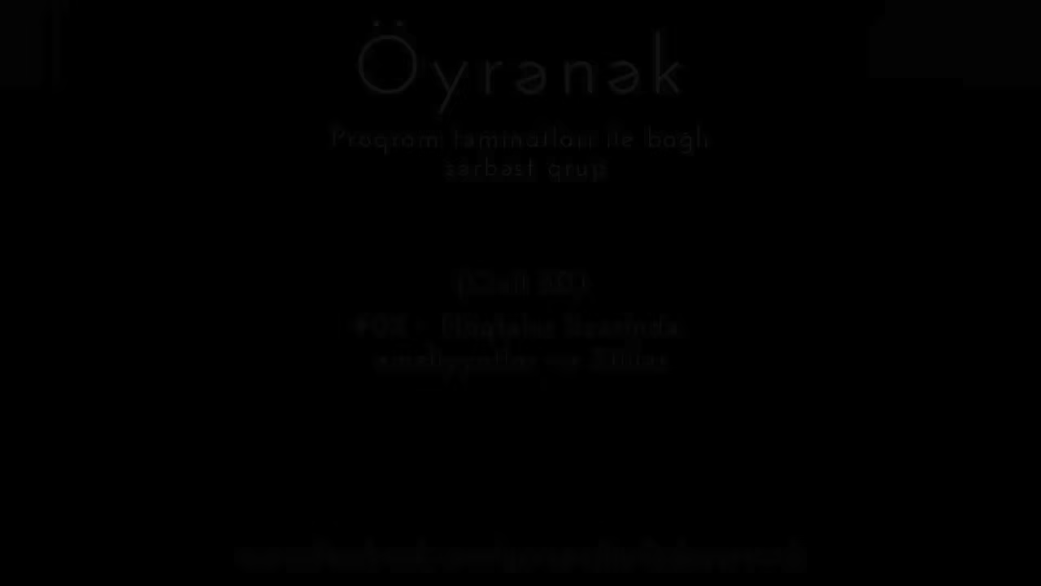